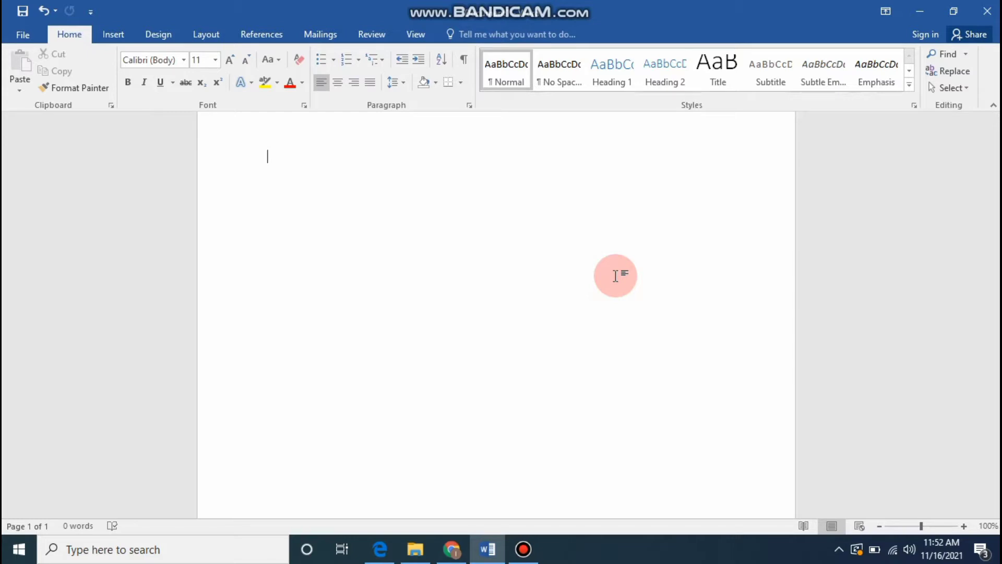
- Insert the picture file "download" from the Downloads folder and enlarge it to about 4.77" high by 4.75" wide
click(114, 33)
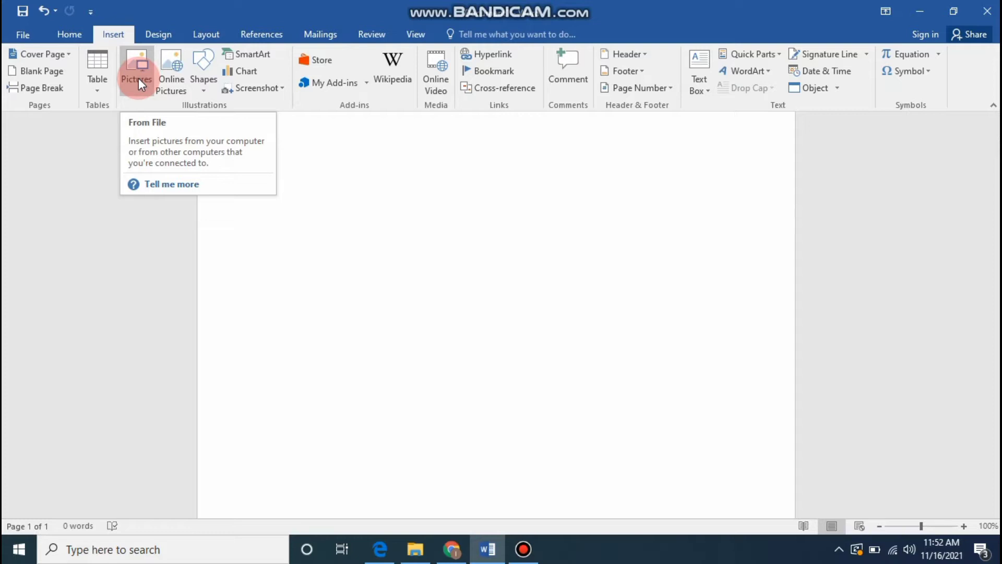
click(139, 77)
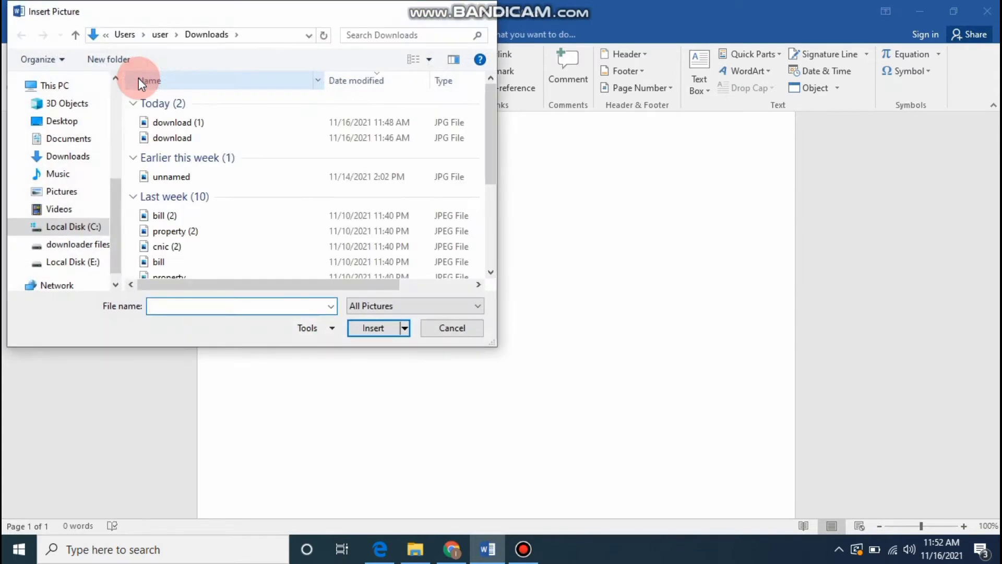
click(175, 136)
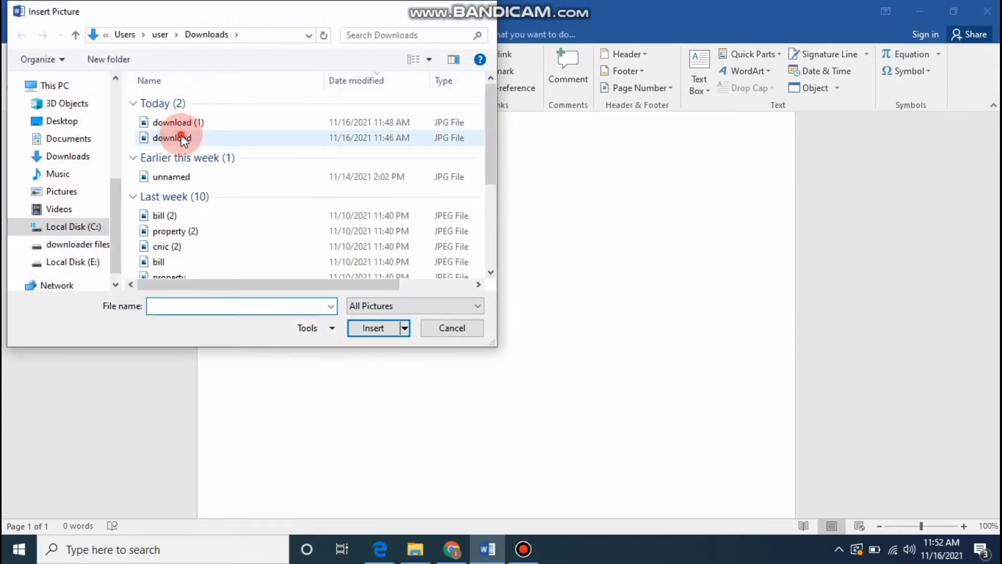
click(367, 325)
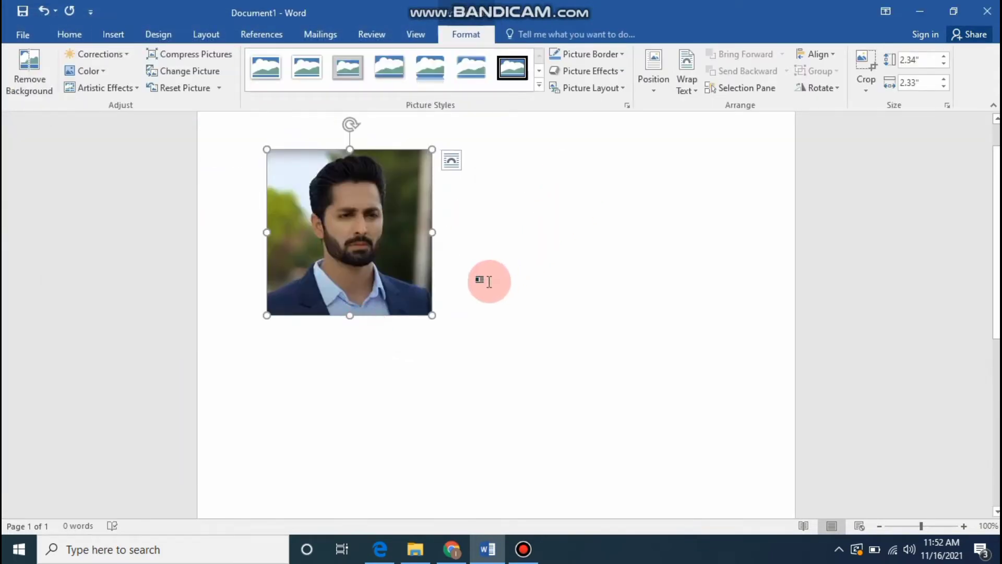
drag(432, 315, 604, 409)
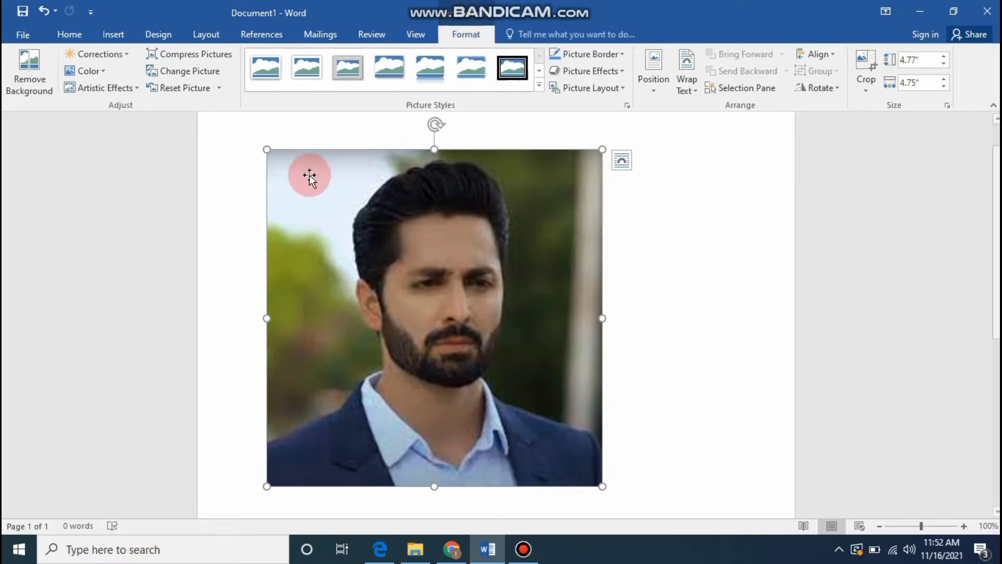
- Remove the portrait's background, extending the selection area above the hair and toward the lower-left corner, and keep the changes
click(35, 74)
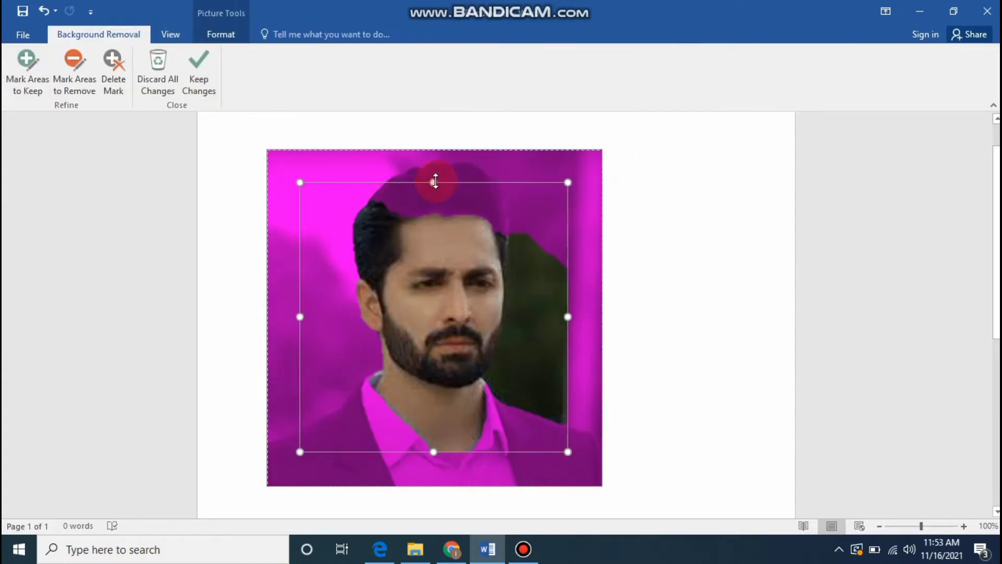
drag(433, 173, 432, 161)
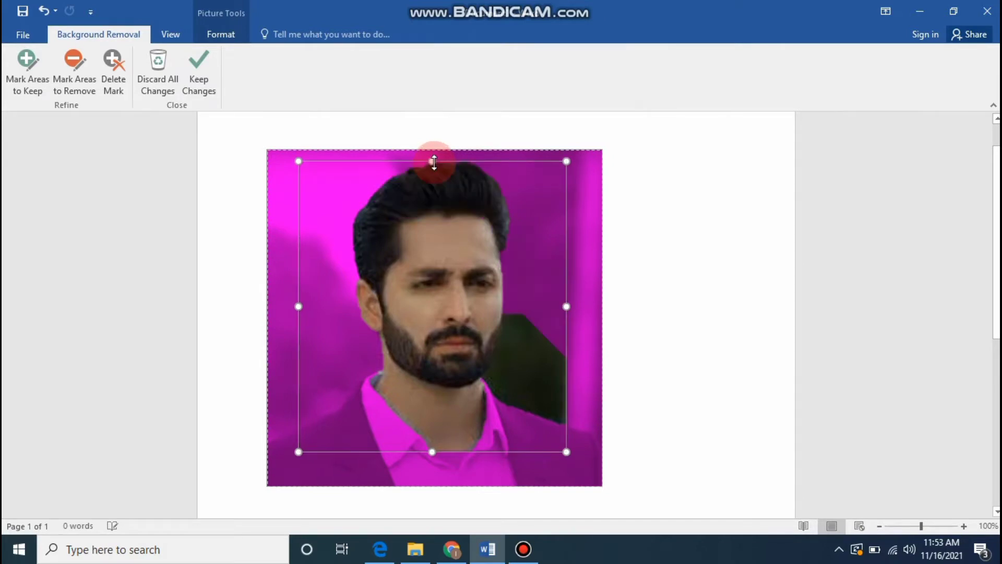
drag(296, 452, 290, 465)
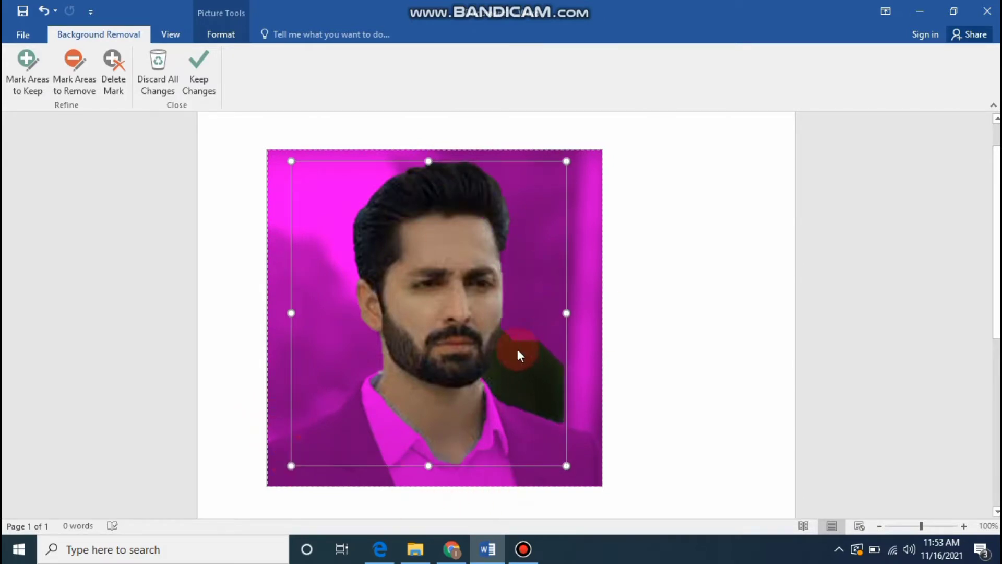
click(202, 64)
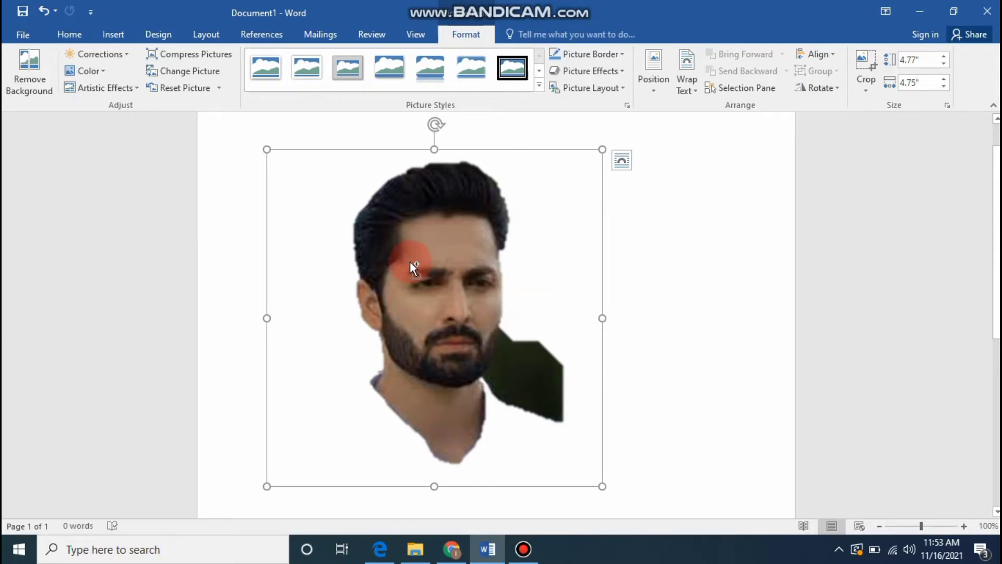
- Undo the kept background removal and mark areas to keep along the hair and the background left of the face
key(ctrl+z)
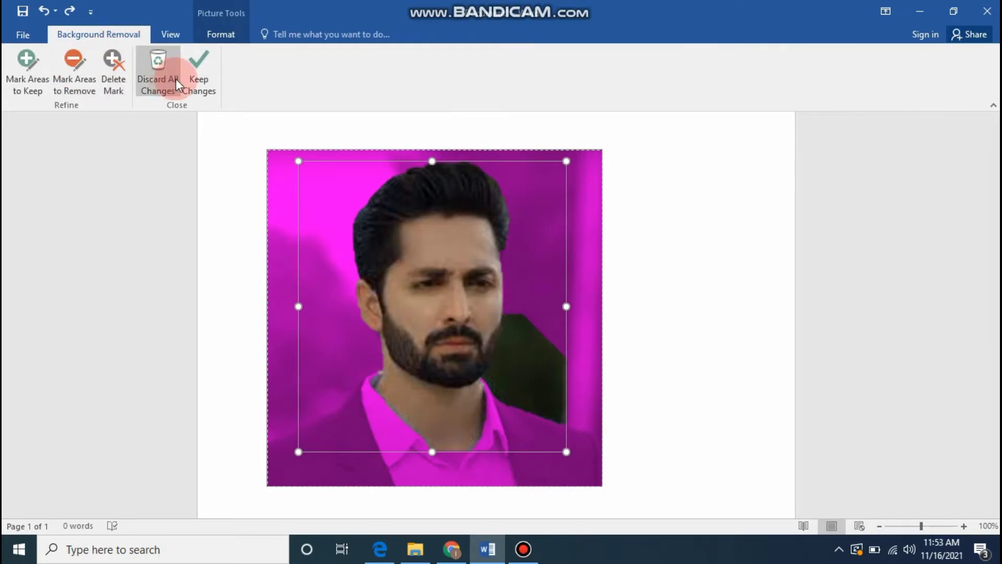
click(29, 81)
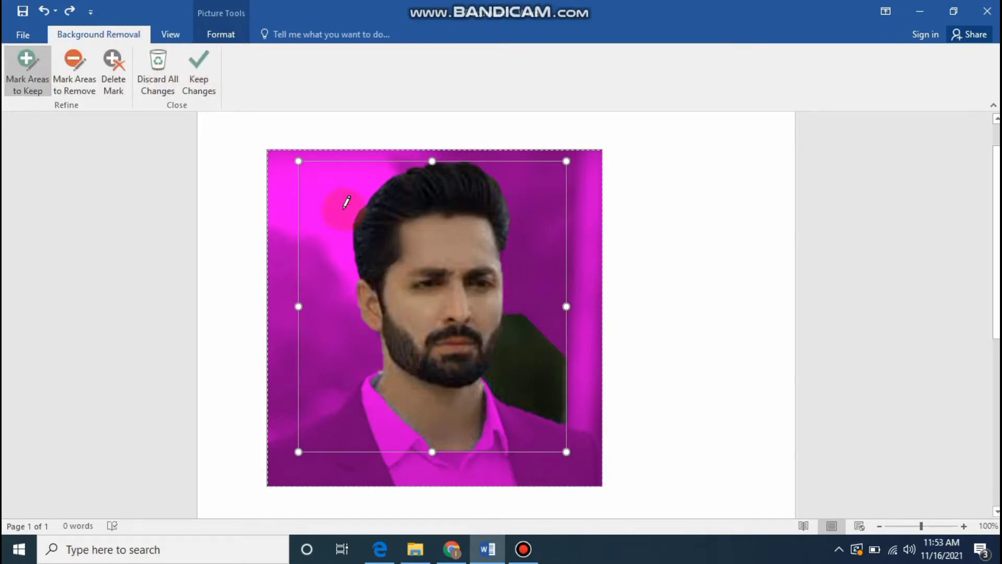
mouse_move(396, 172)
mouse_down()
mouse_move(336, 224)
mouse_move(330, 301)
mouse_up()
mouse_move(335, 238)
mouse_down()
mouse_move(305, 419)
mouse_move(302, 411)
mouse_up()
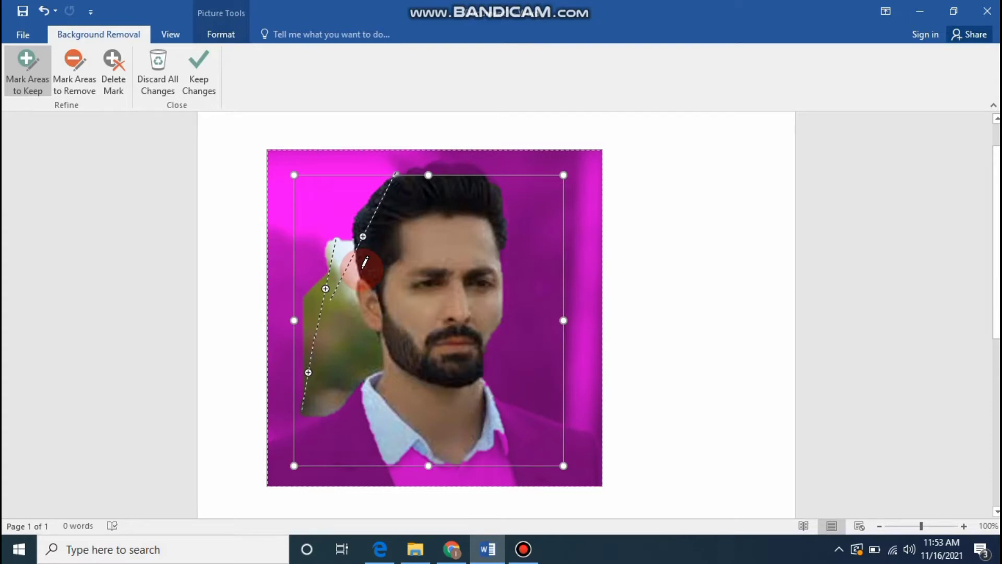
- Undo the keep marks and the whole background removal to restore the original picture
key(ctrl+z)
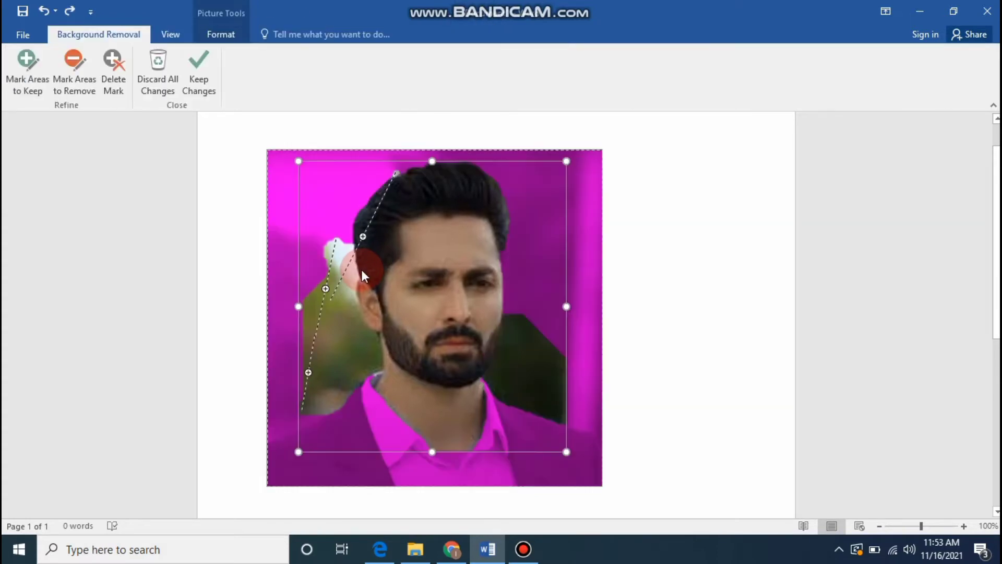
key(ctrl+z)
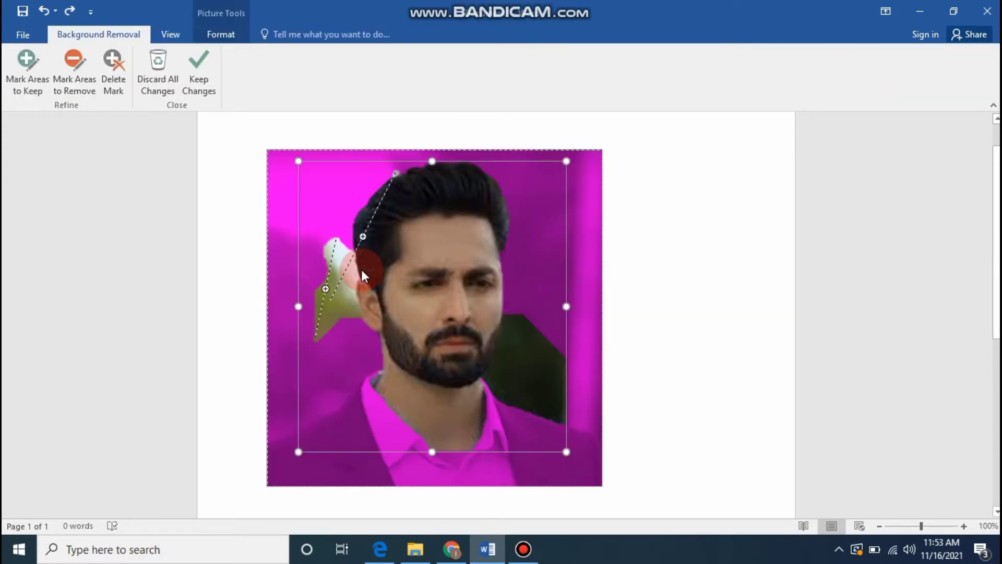
key(ctrl+z)
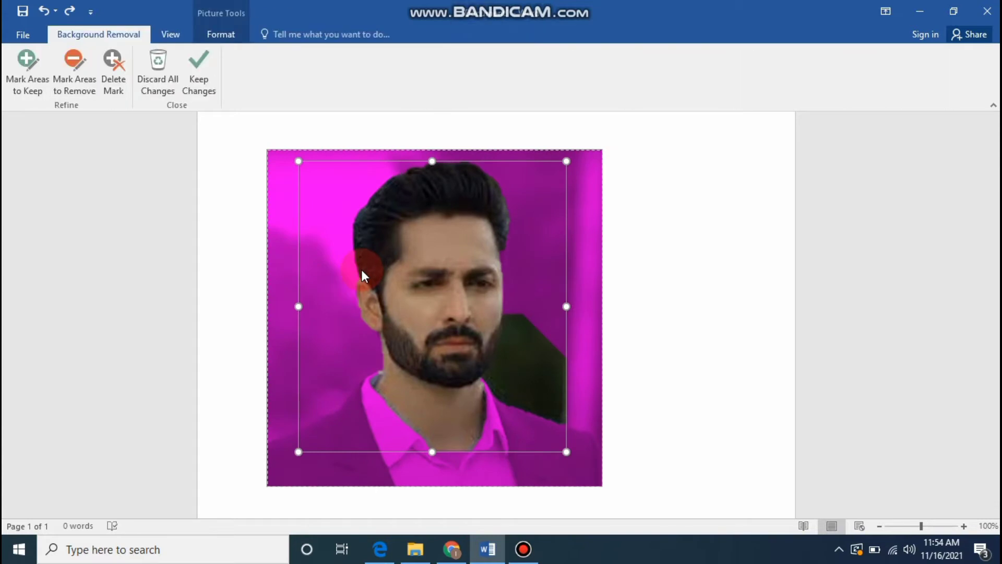
key(ctrl+z)
key(ctrl+z)
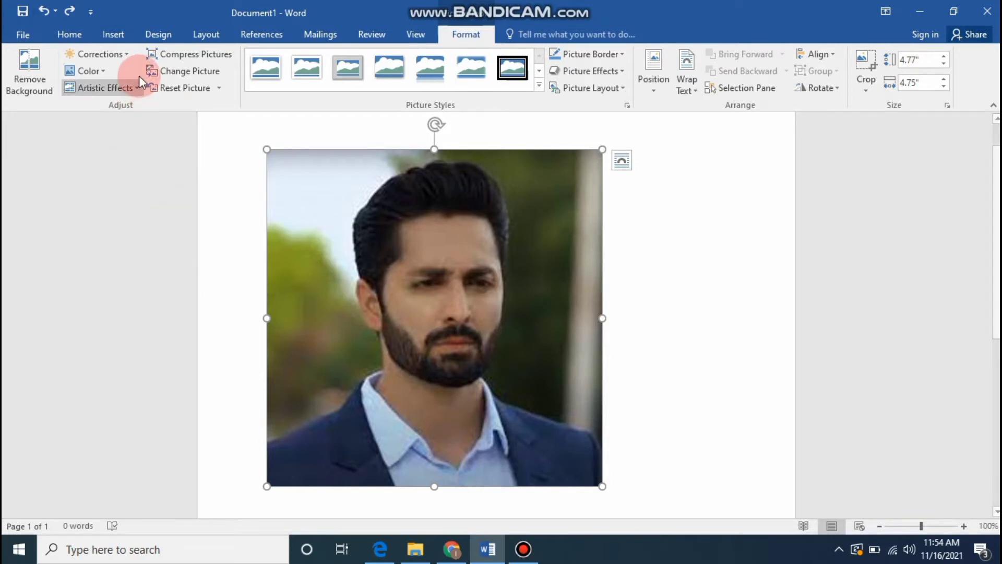
- Brighten the picture with the brightest normal-contrast correction and recolor it with the light blue accent variation
click(129, 55)
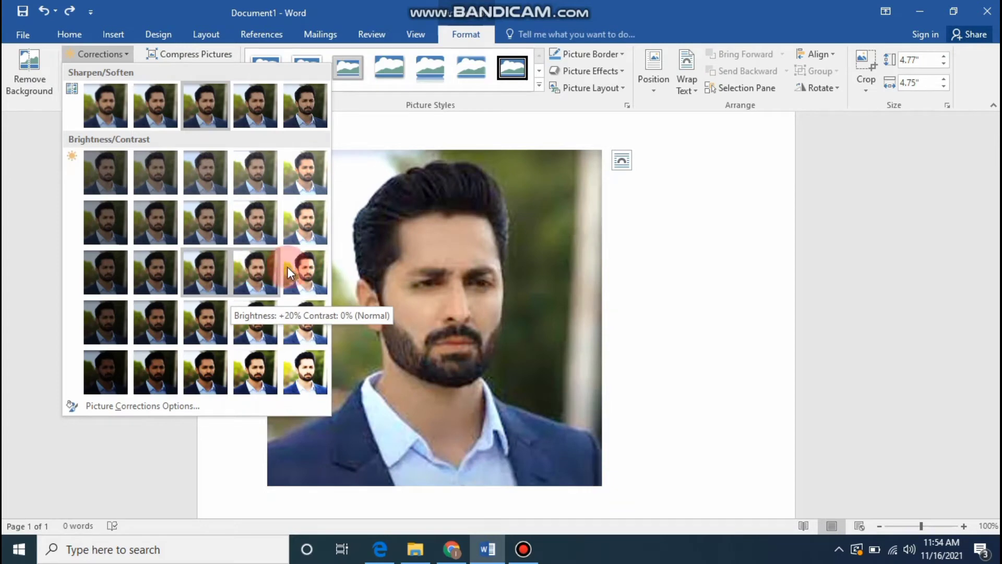
click(302, 276)
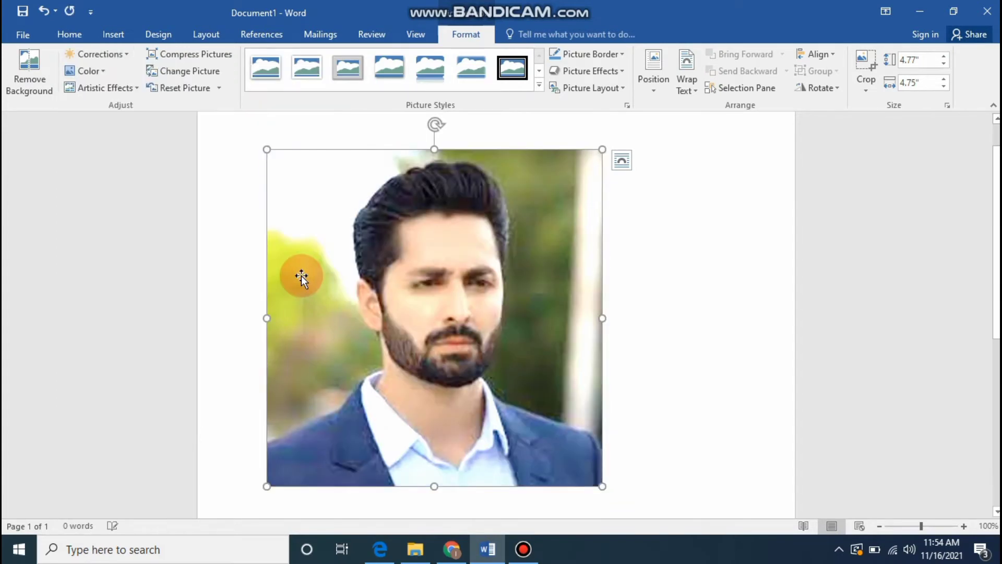
click(105, 72)
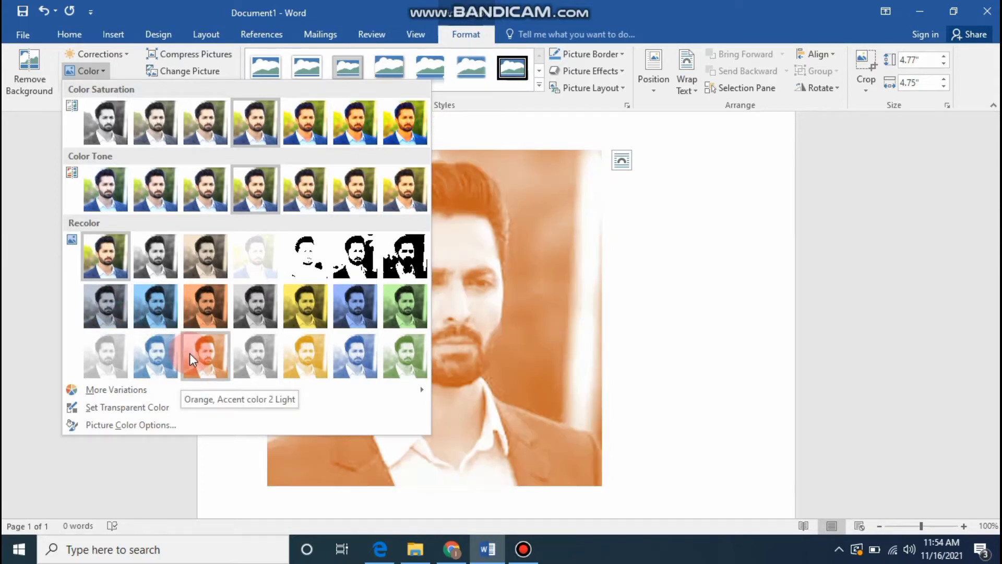
click(140, 356)
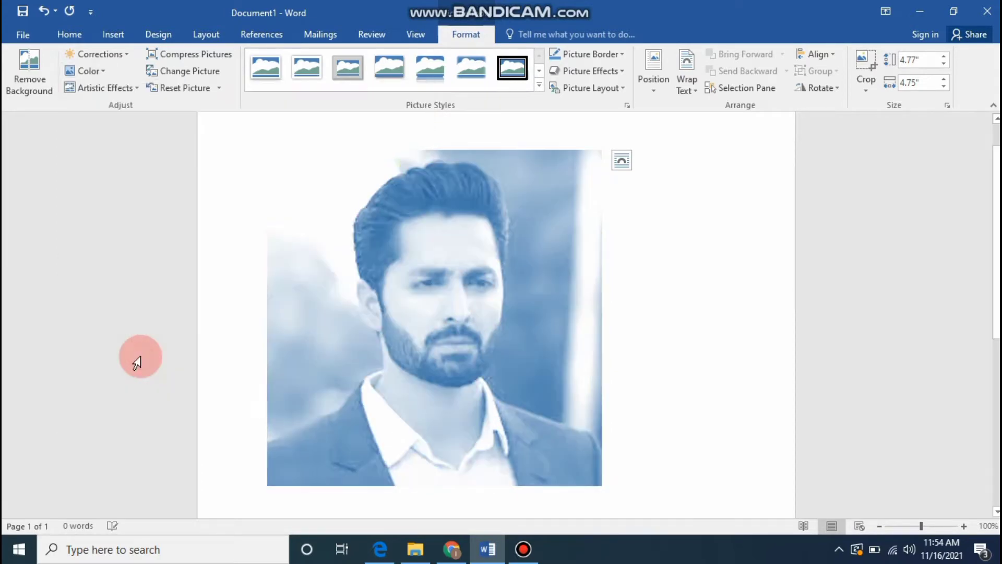
click(680, 225)
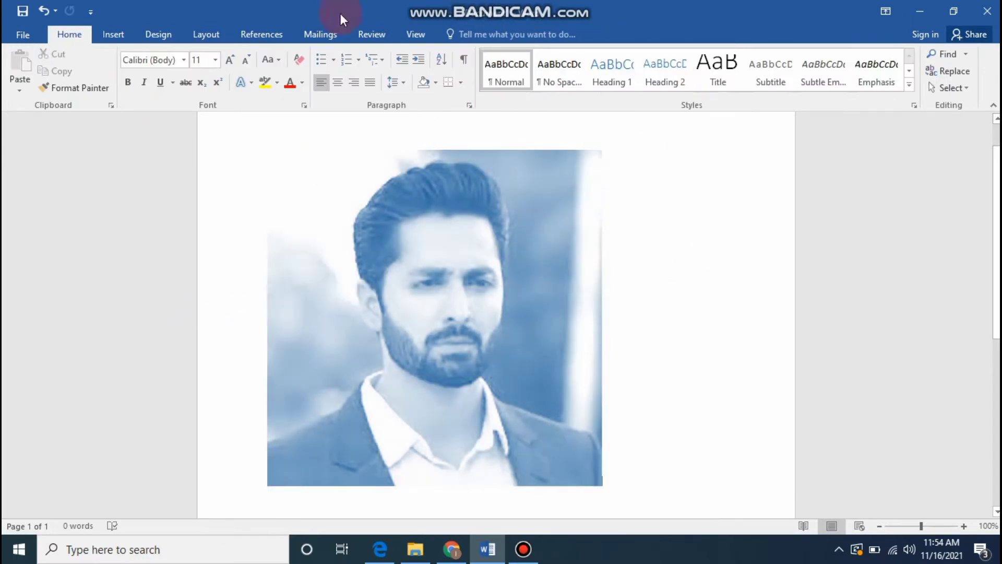
- Apply the glowing-edges artistic effect, the last one in the gallery, to the blue portrait
click(371, 235)
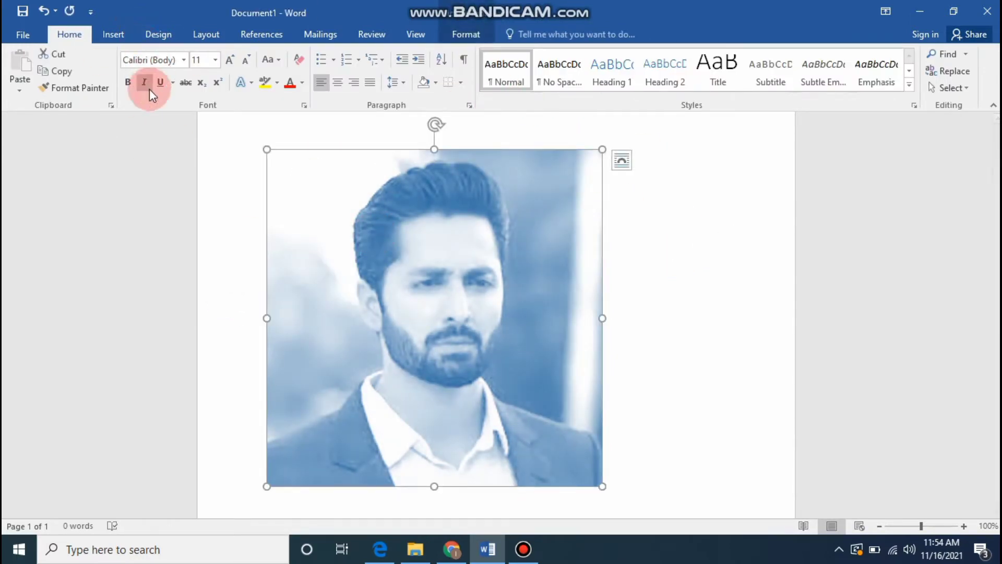
click(468, 31)
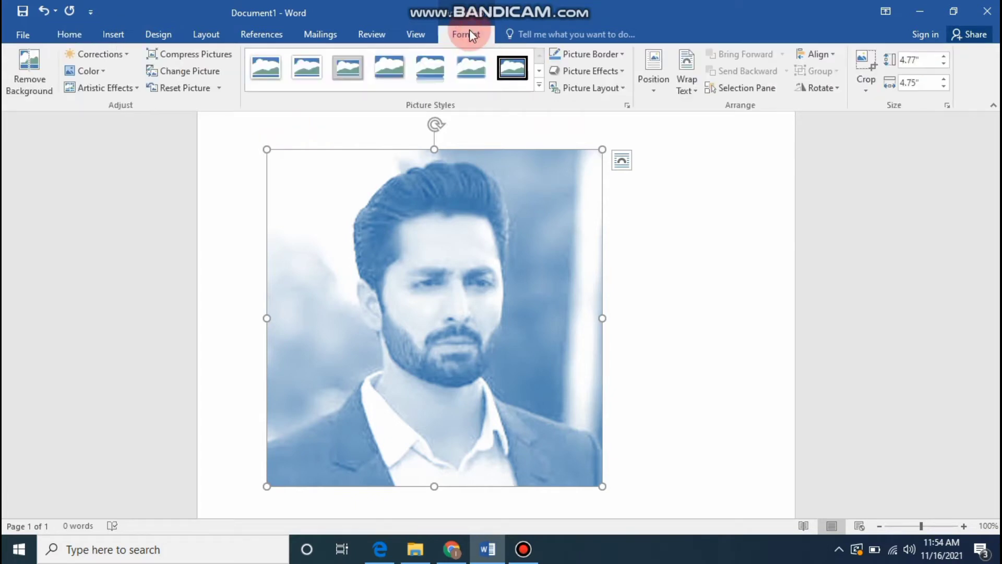
click(137, 90)
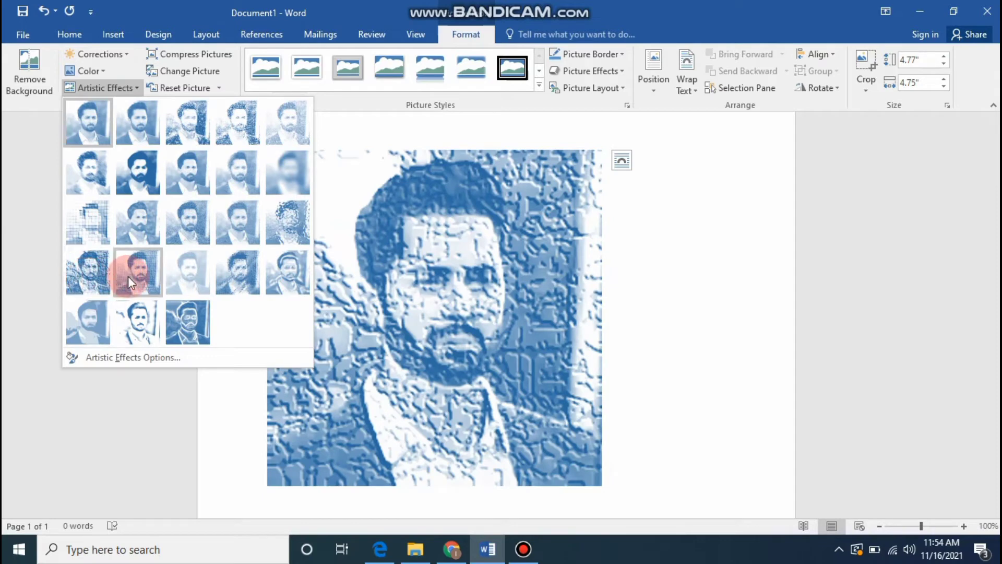
click(188, 322)
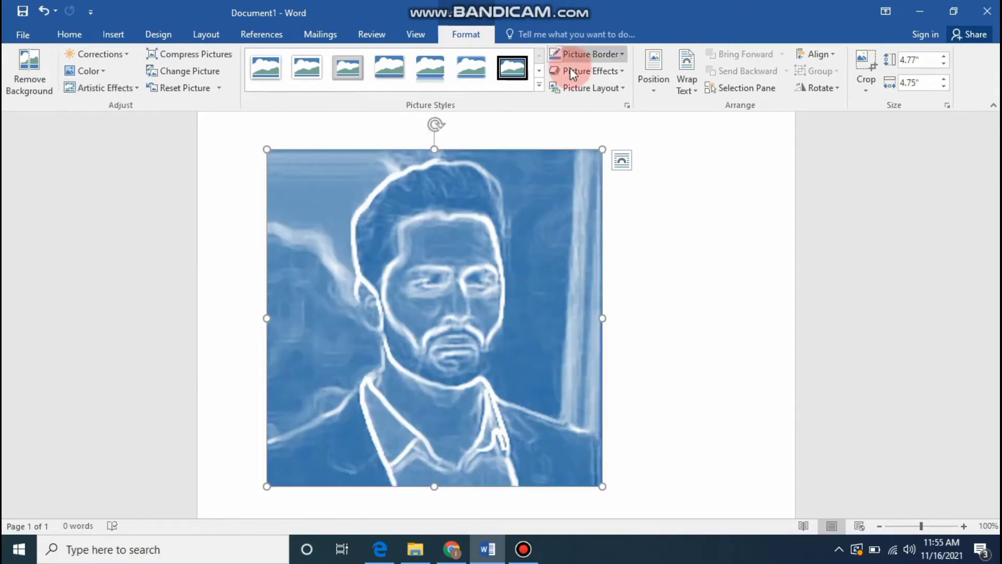
- Apply the framed metal oval picture style to the portrait and color its border standard red
click(539, 84)
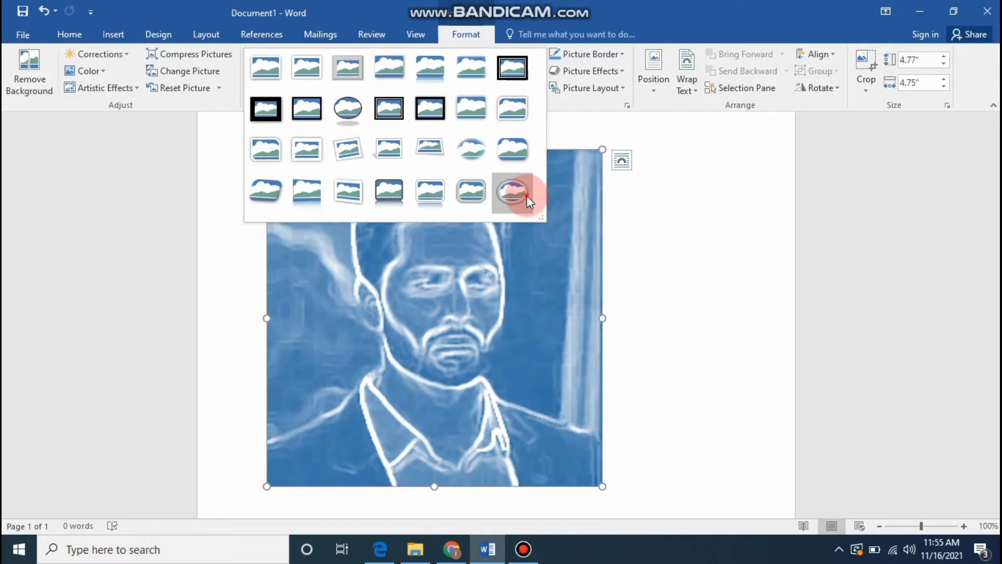
click(527, 196)
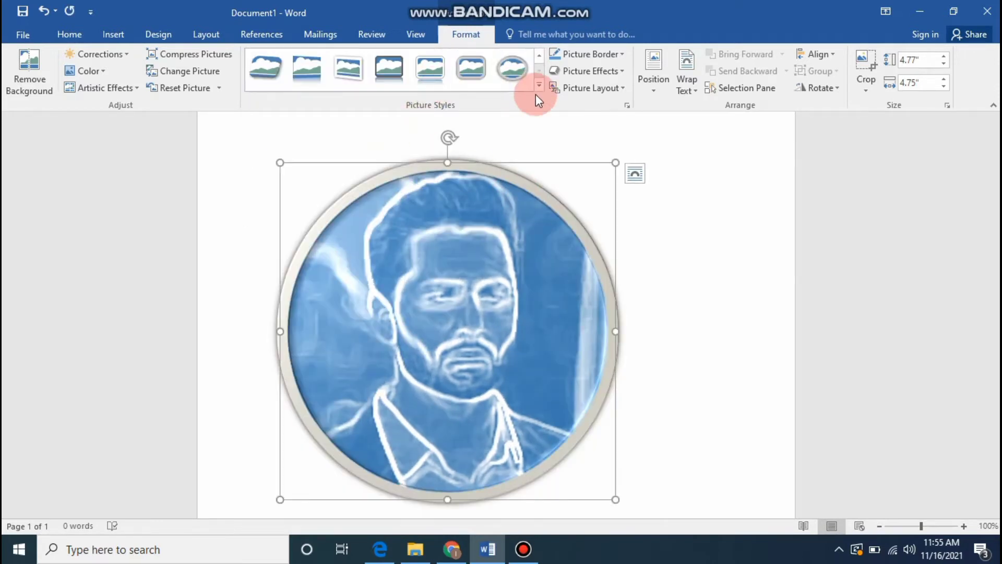
click(621, 54)
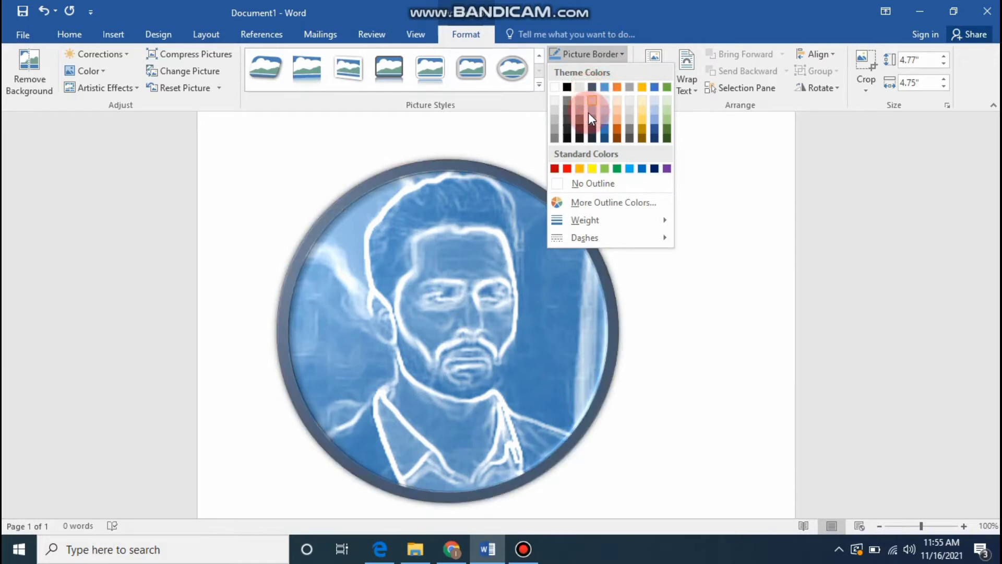
click(568, 169)
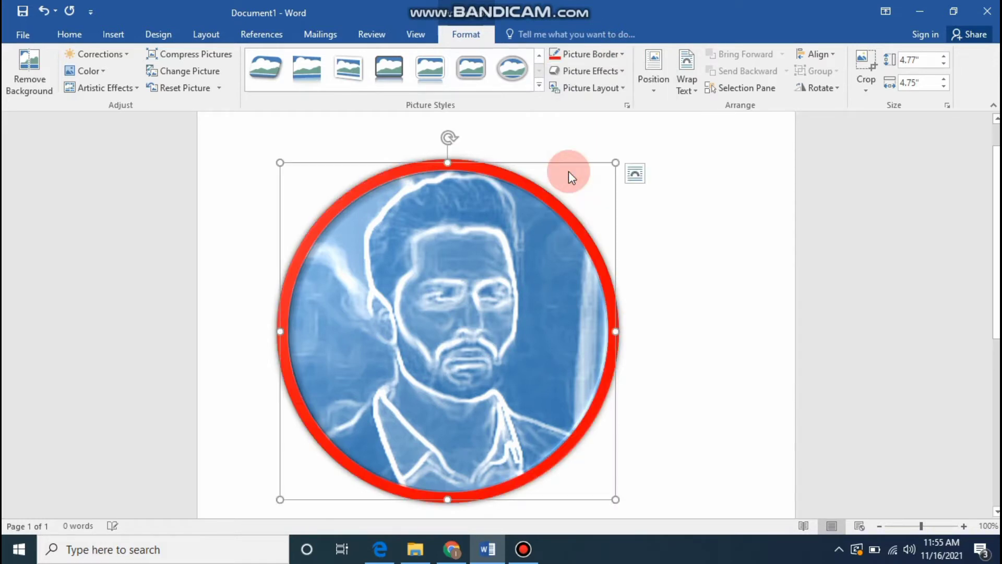
- Apply the second preset of the third row as picture effect, tilting the oval portrait into a 3-D disc
click(619, 71)
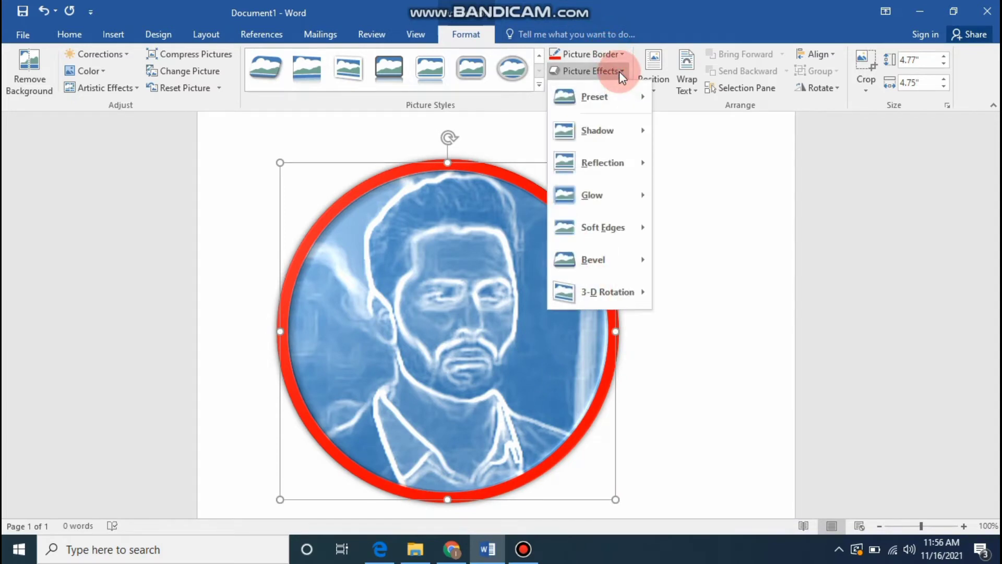
mouse_move(621, 102)
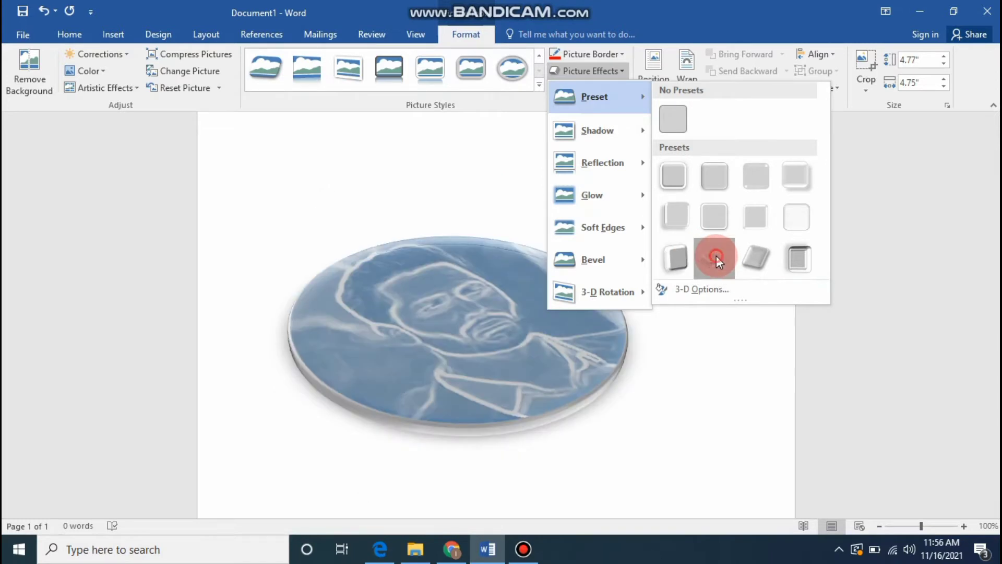
click(716, 255)
click(716, 255)
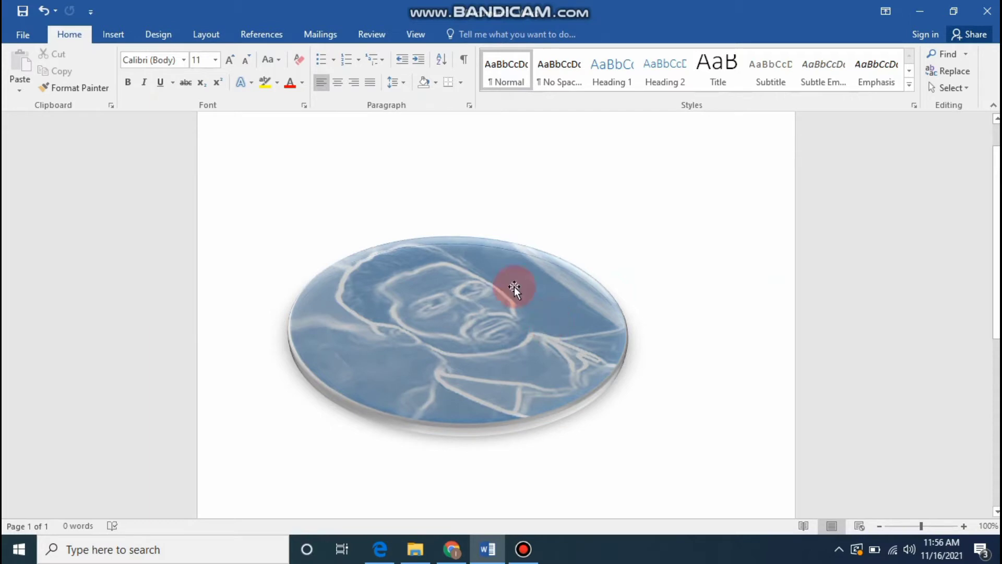
- Apply the orange glow variation from the second row to the portrait disc
click(429, 339)
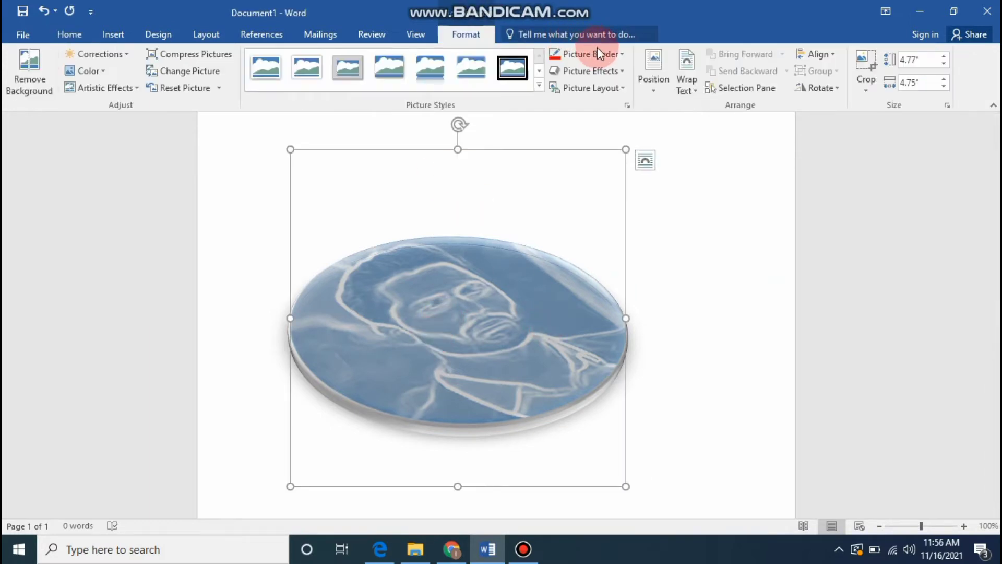
click(622, 72)
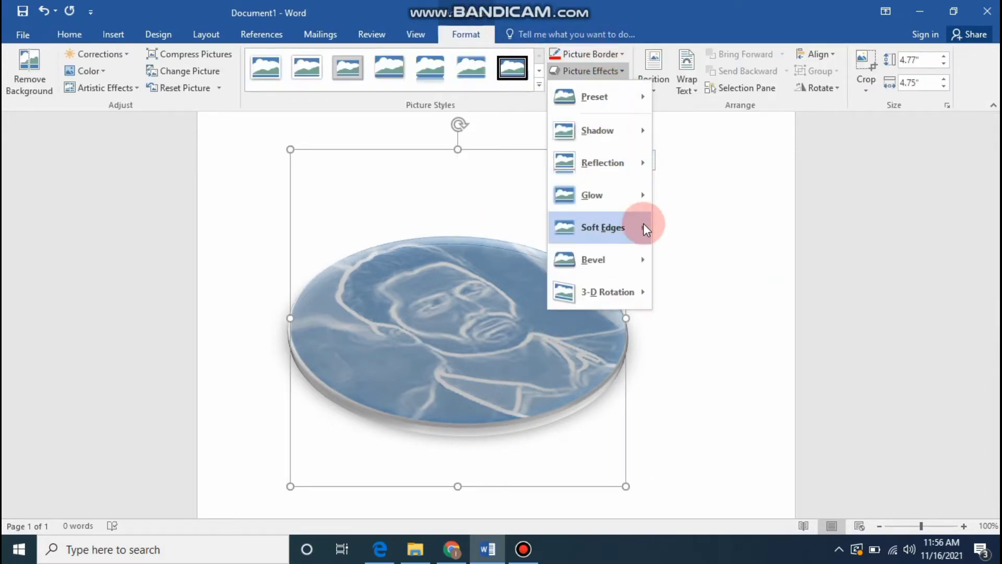
mouse_move(640, 202)
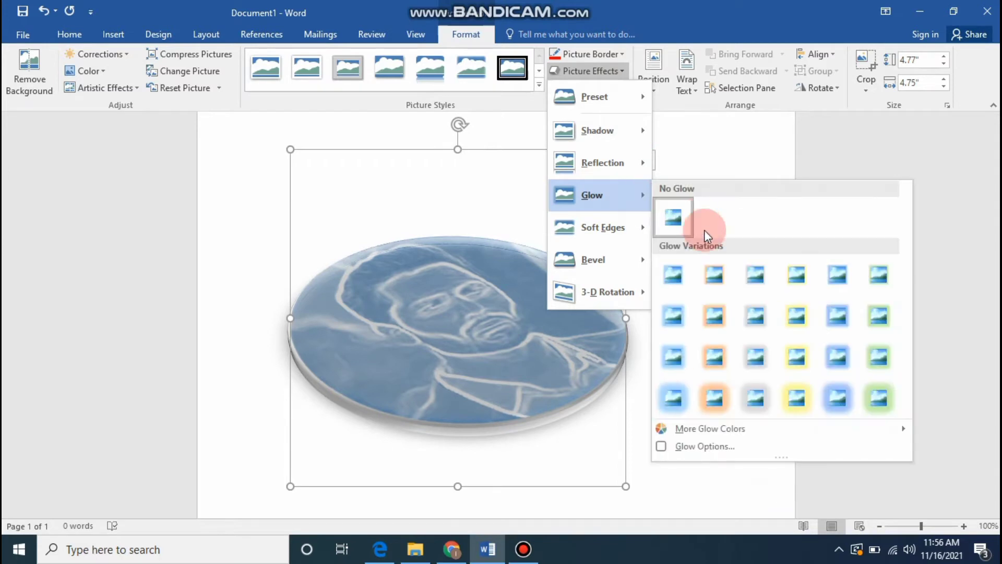
click(712, 314)
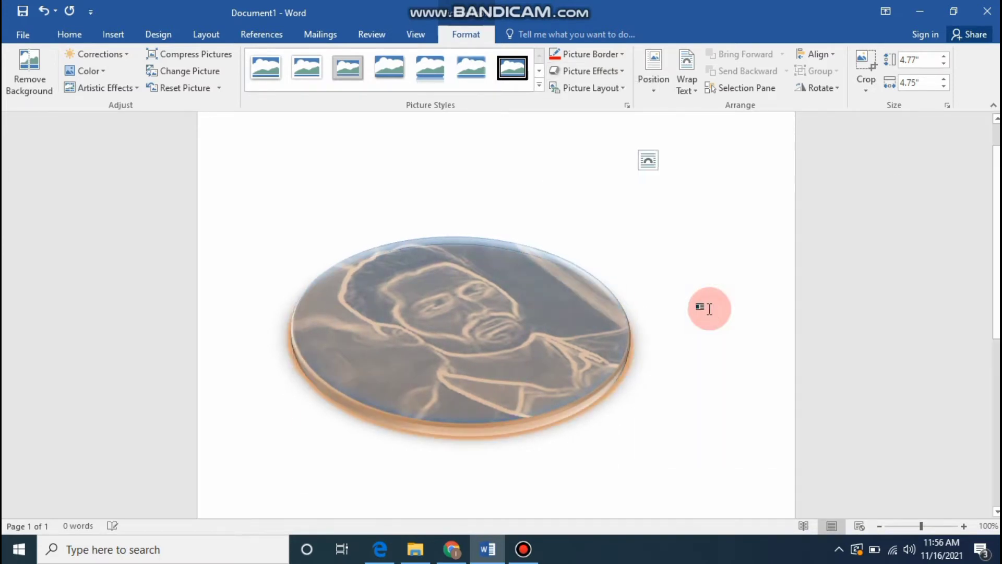
- Apply the last Parallel 3-D rotation to the glowing portrait disc
click(618, 73)
mouse_move(606, 301)
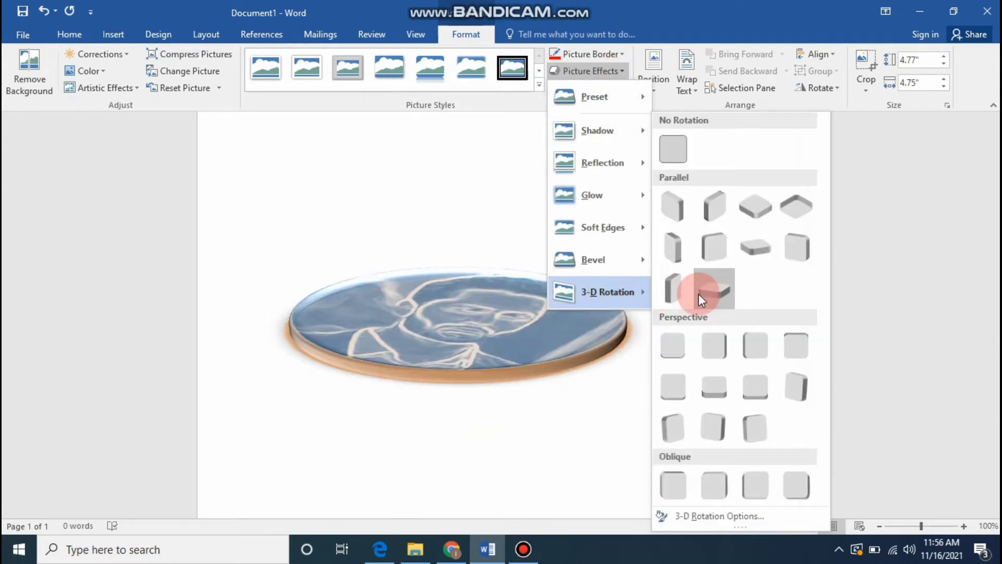
click(698, 293)
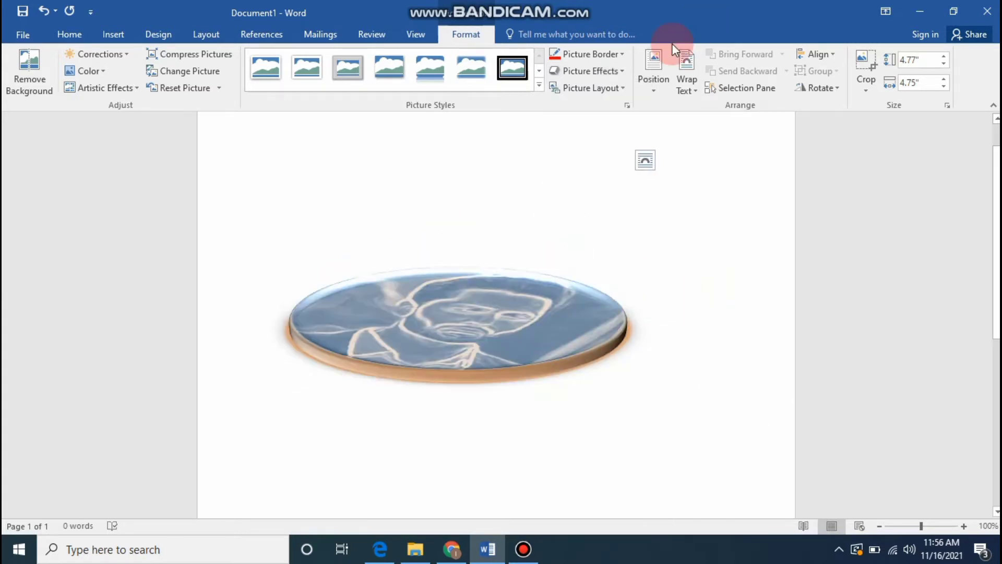
- Convert the portrait into a SmartArt graphic using the first picture layout in the fourth row
click(624, 87)
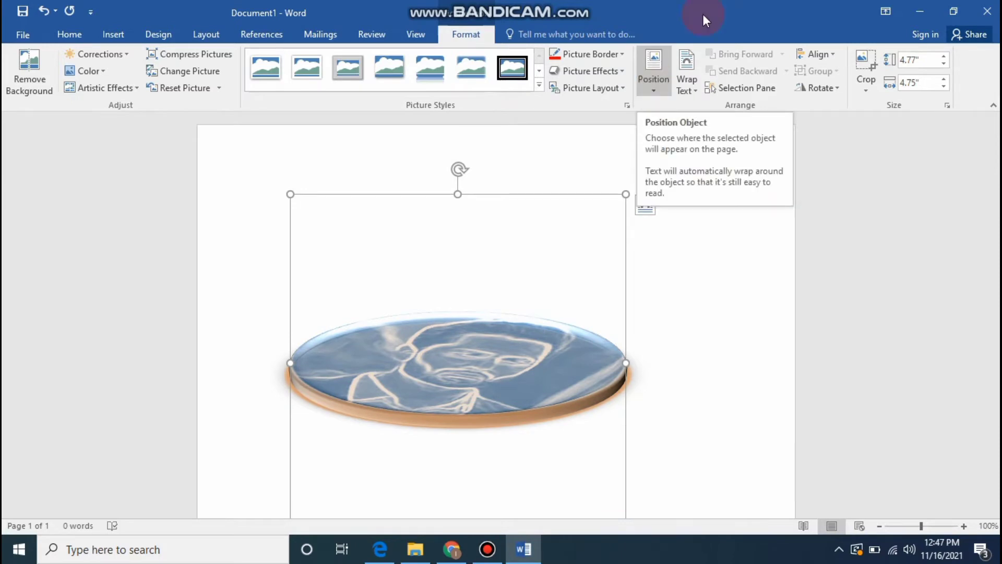
click(622, 89)
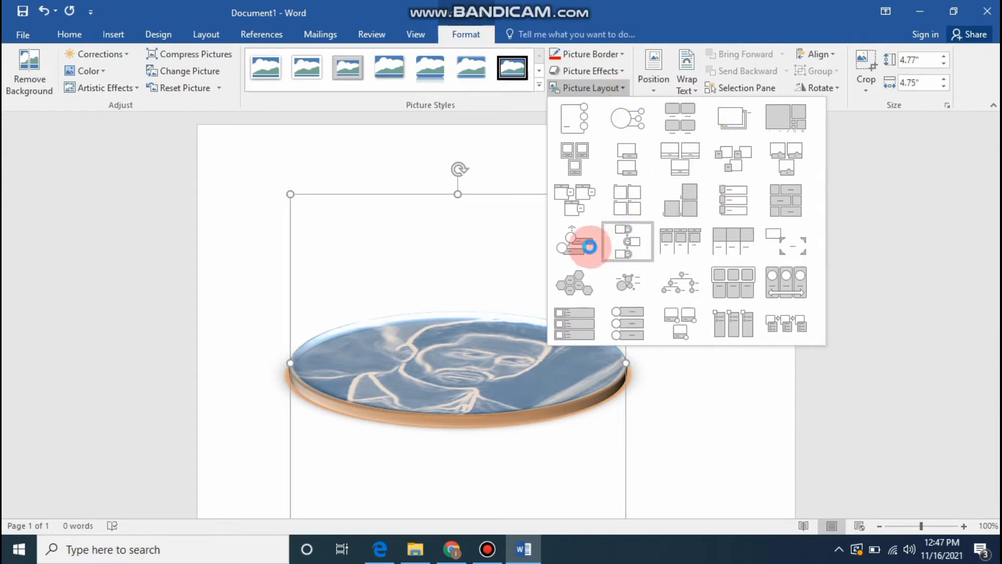
click(589, 246)
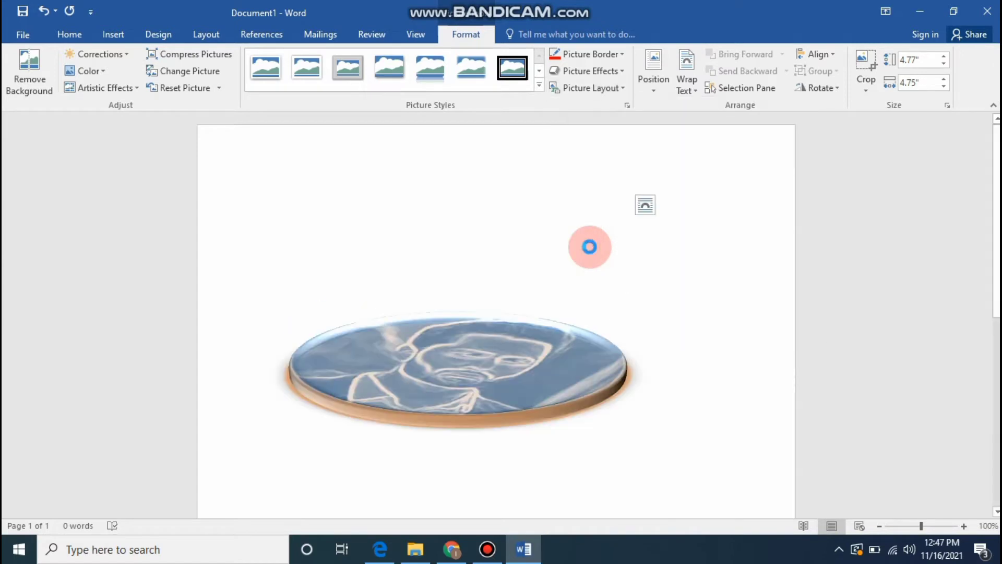
- Enter the pictured person's name in the text bar beside the circular portrait
click(298, 408)
click(439, 381)
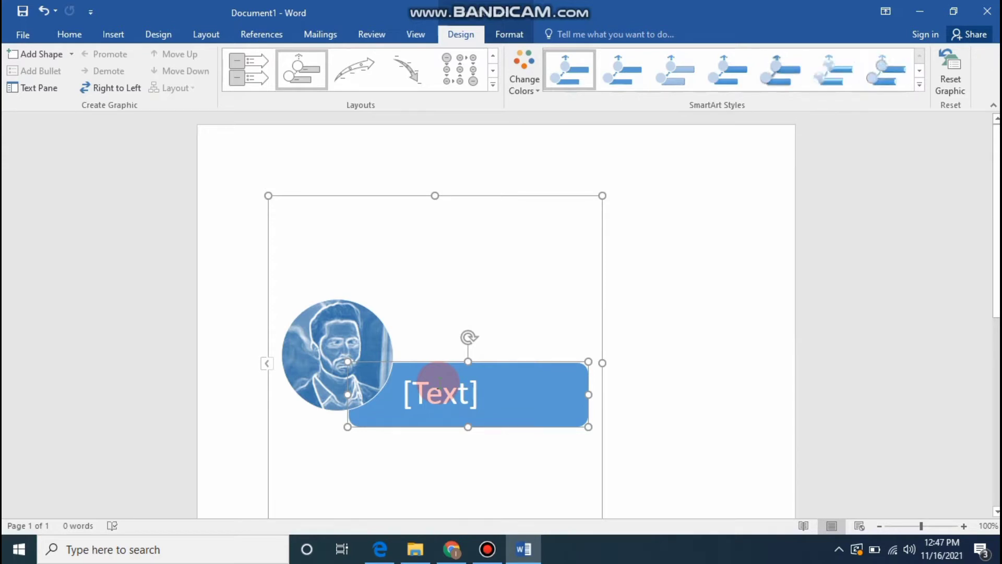
click(436, 407)
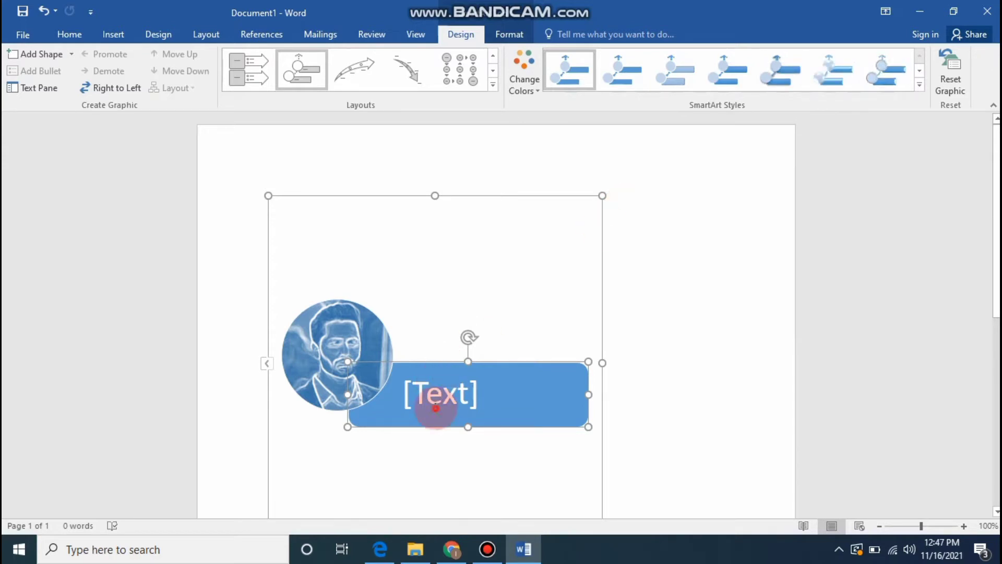
text(mr)
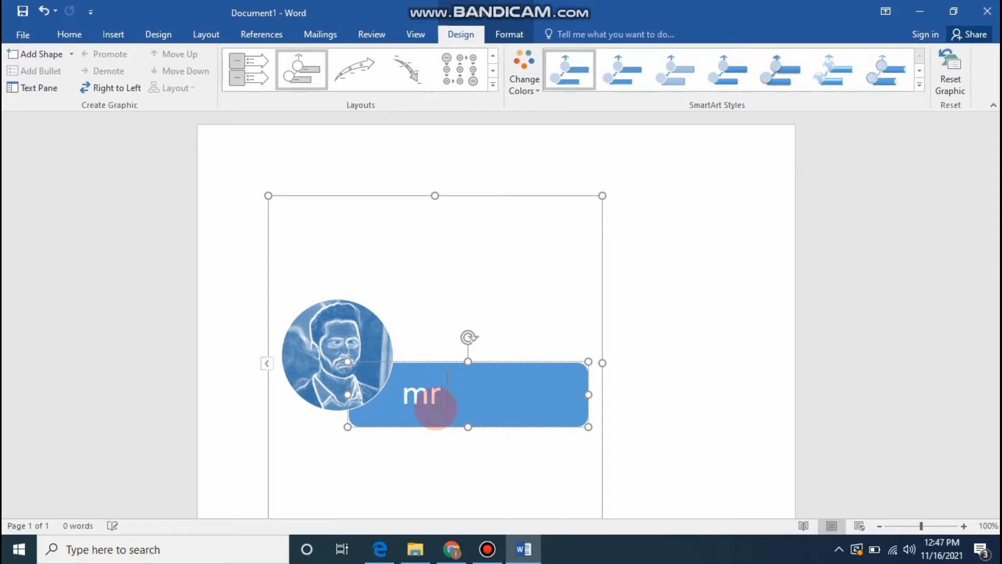
text( brown)
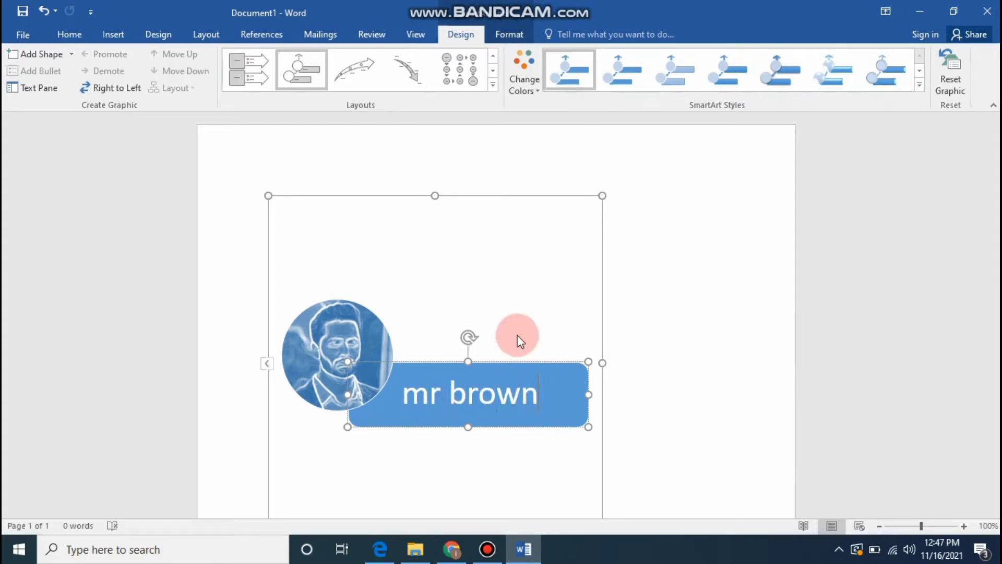
- Recolor the SmartArt graphic with the second Colorful variation and give it the sixth SmartArt style for a glossy orange bar
click(620, 75)
click(302, 332)
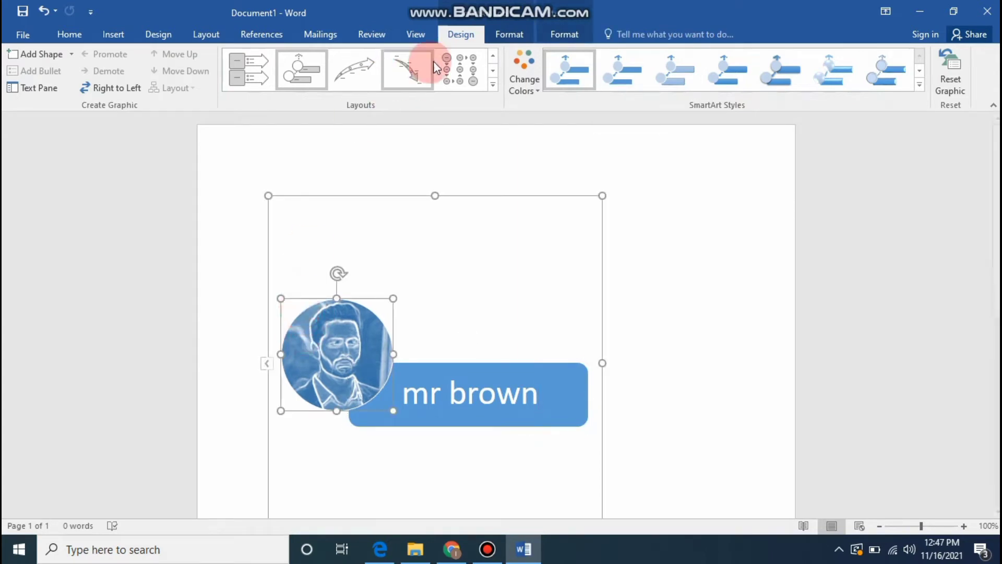
click(501, 36)
click(238, 383)
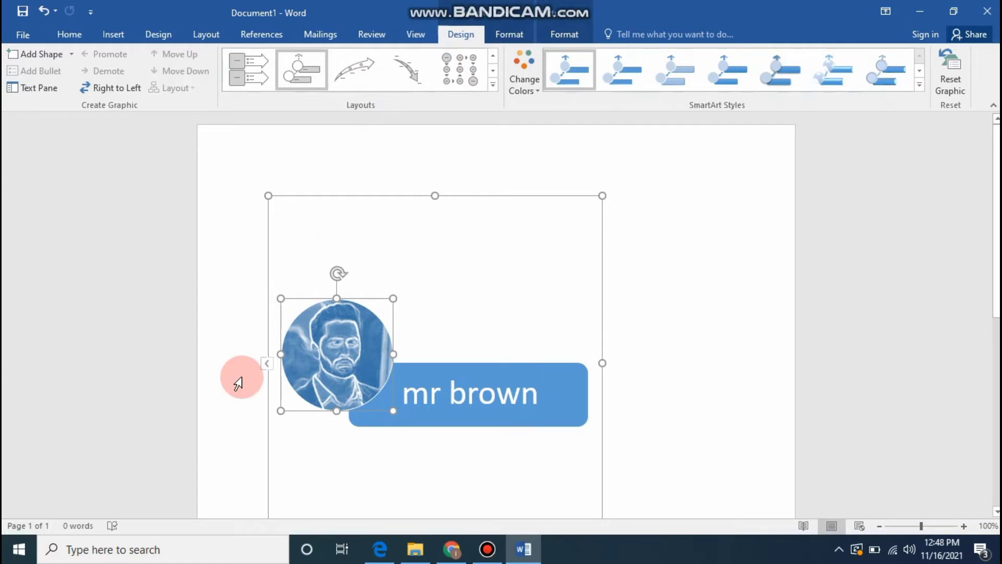
click(537, 88)
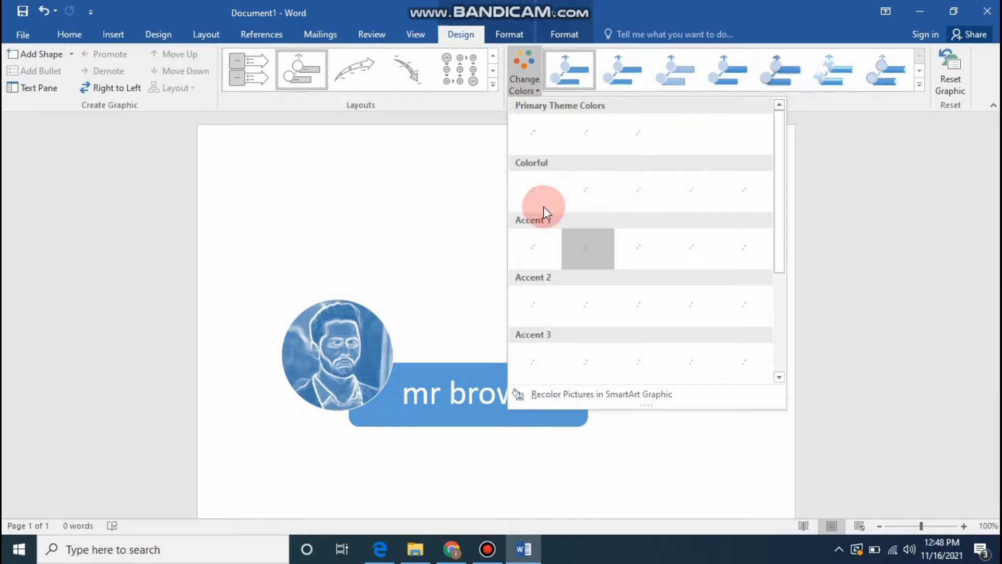
click(584, 193)
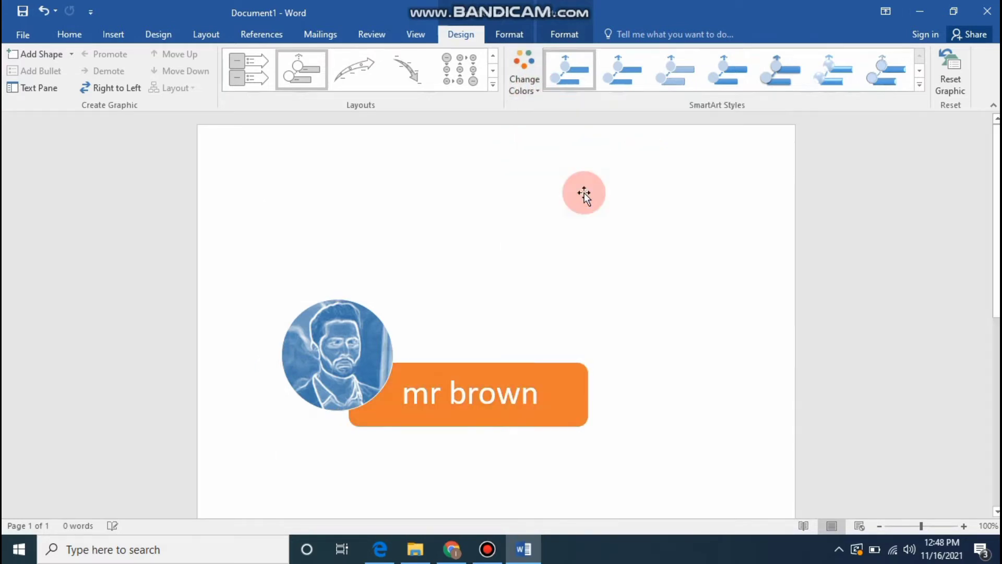
click(713, 63)
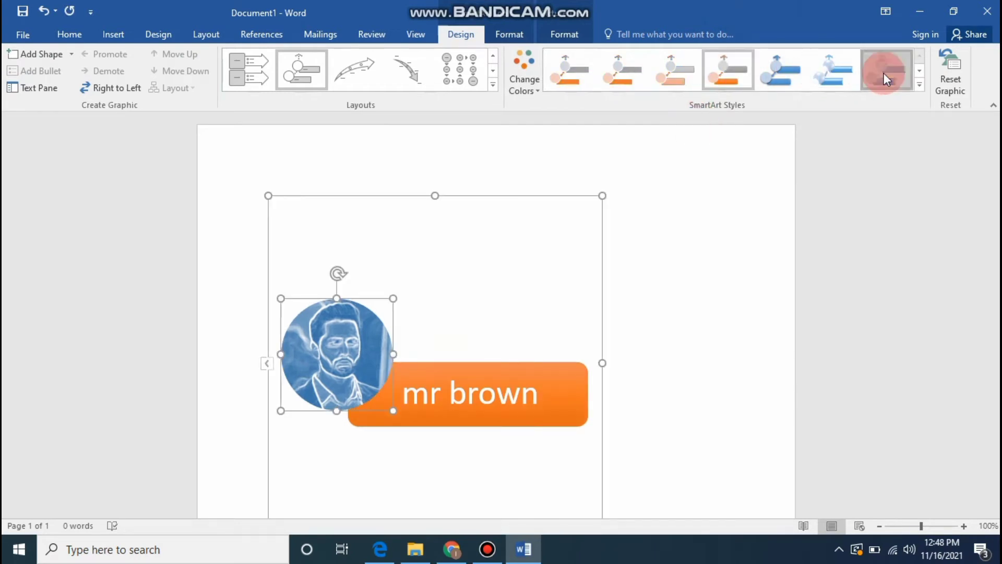
click(848, 73)
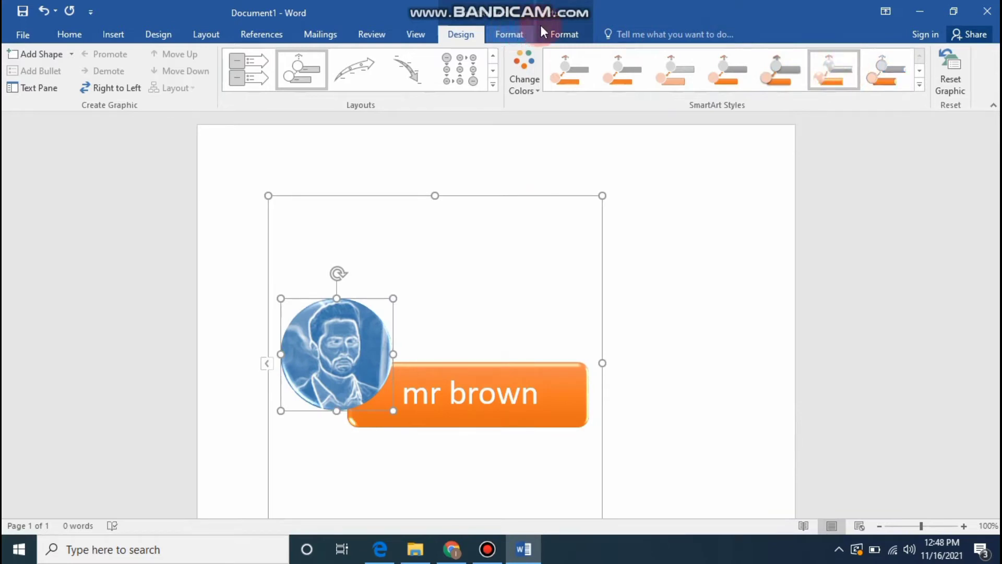
click(561, 35)
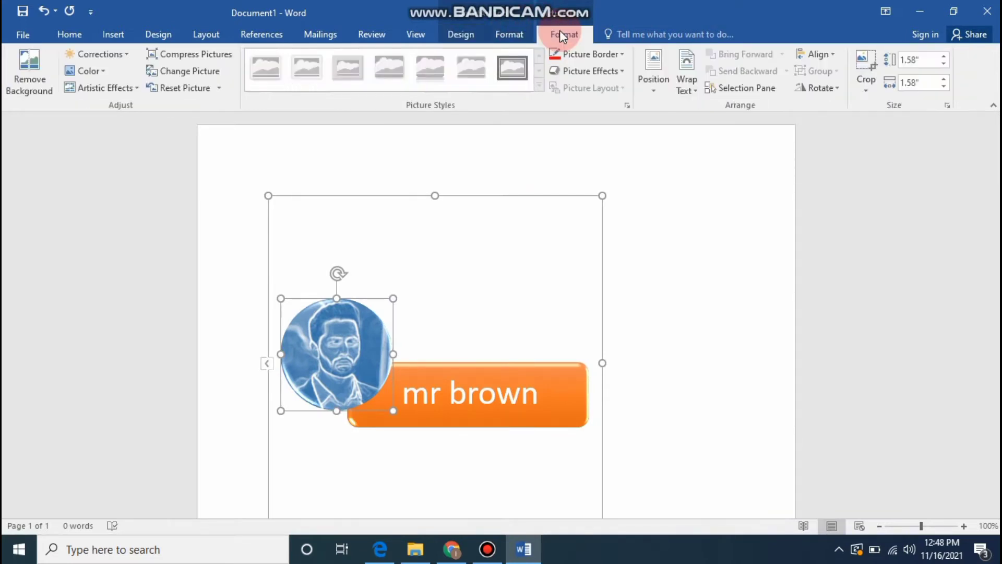
click(657, 89)
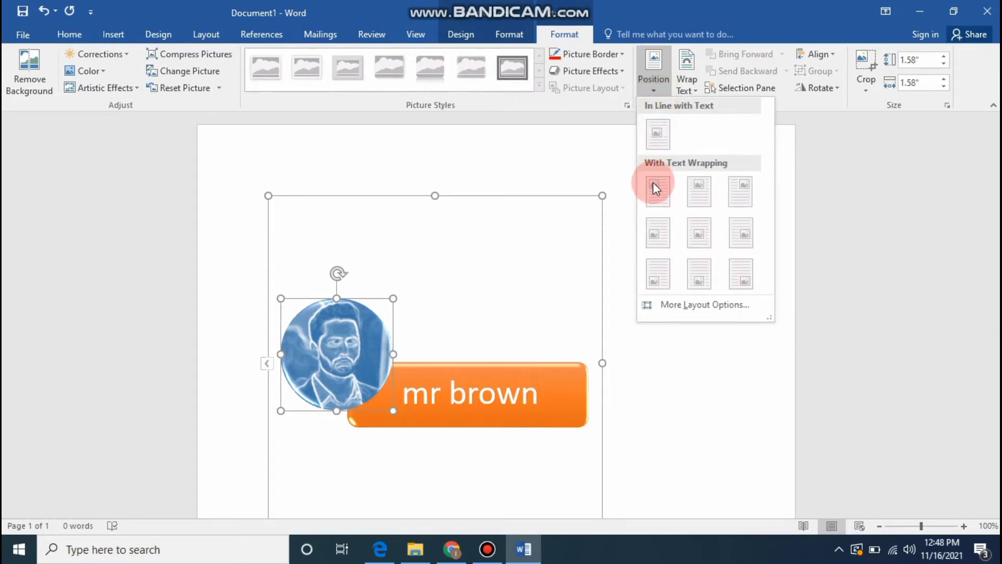
click(522, 237)
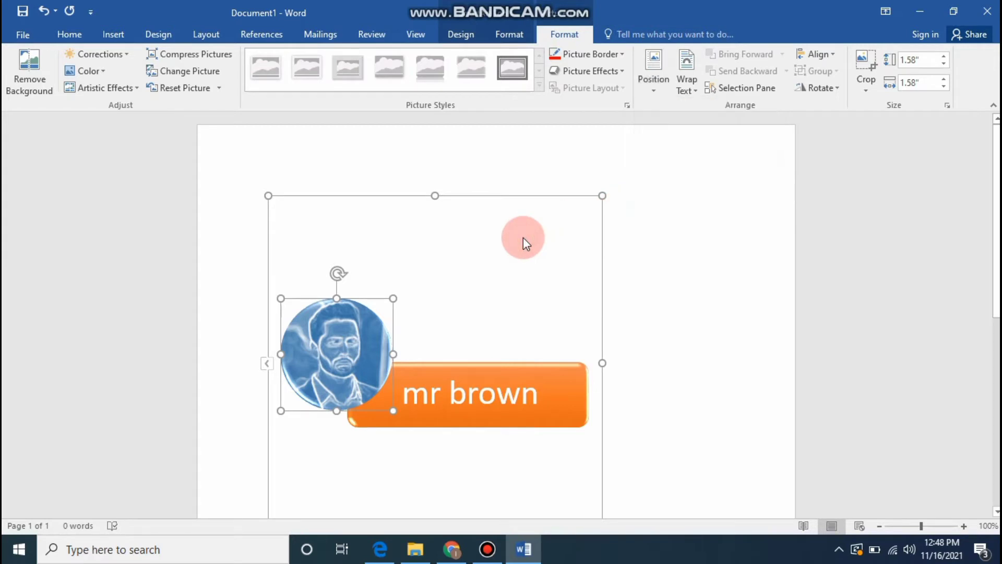
click(147, 291)
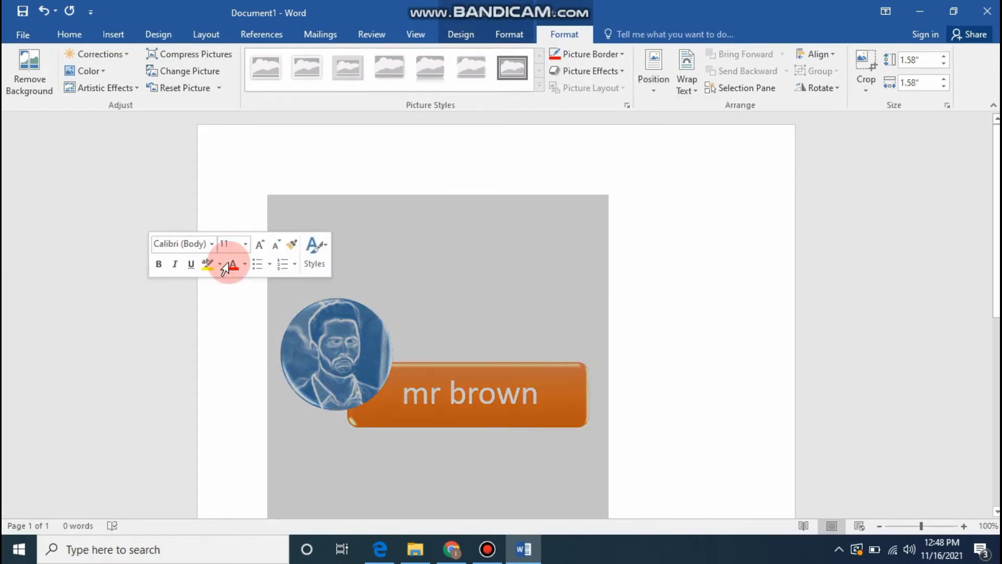
click(250, 256)
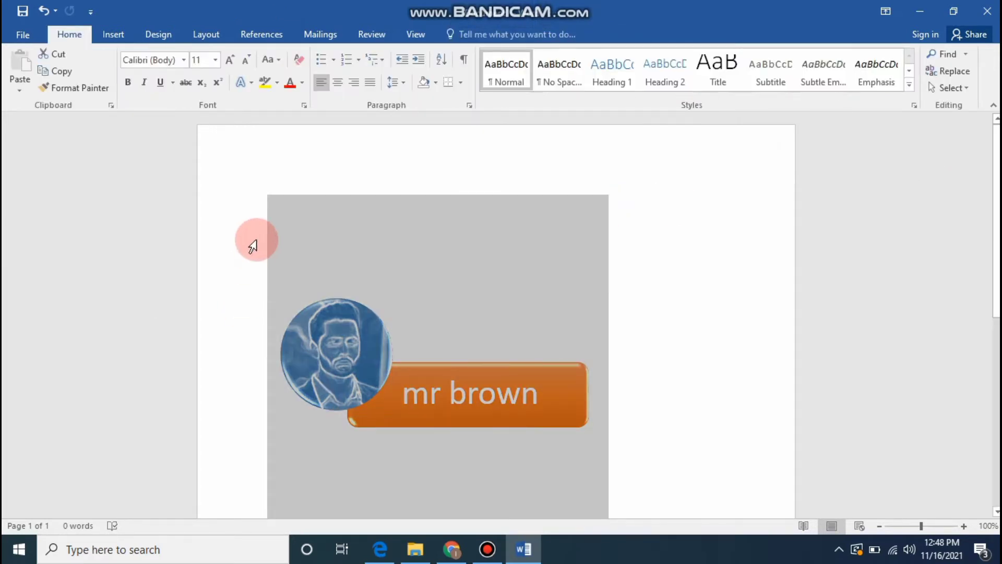
- Set the SmartArt graphic's text wrapping to Tight and move the graphic to the lower right area of the page
click(503, 32)
click(756, 88)
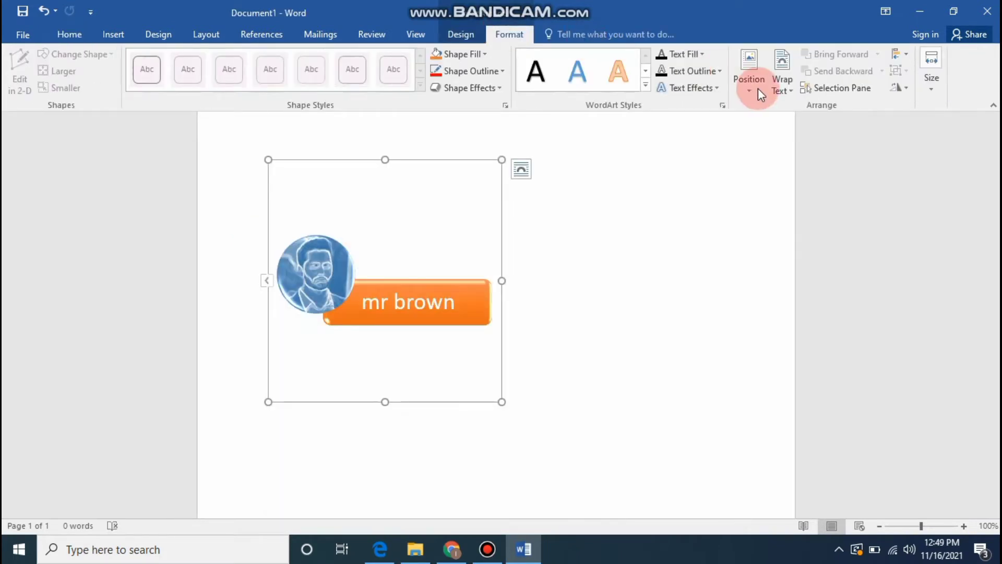
click(783, 88)
click(755, 87)
click(784, 87)
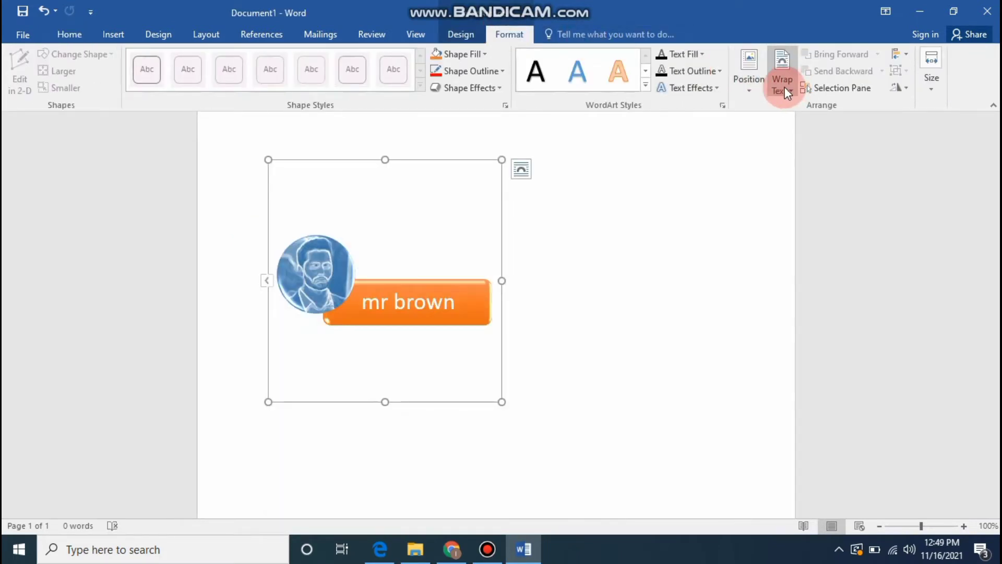
click(786, 86)
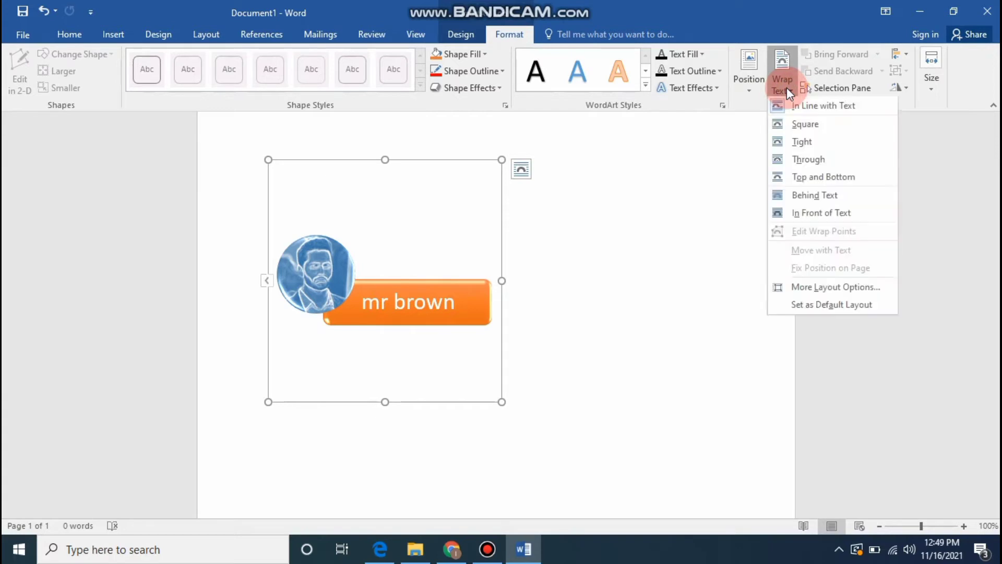
click(806, 146)
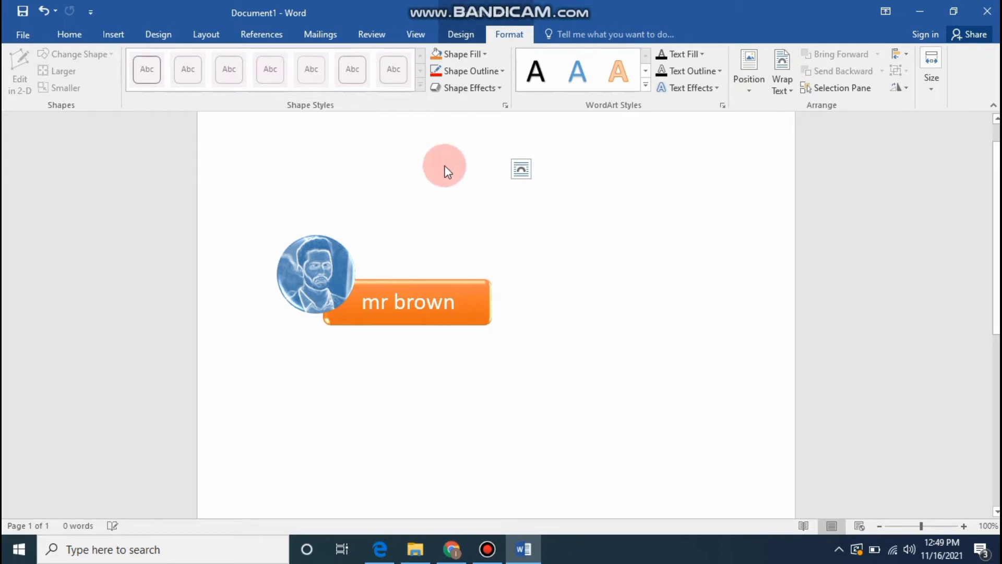
click(478, 209)
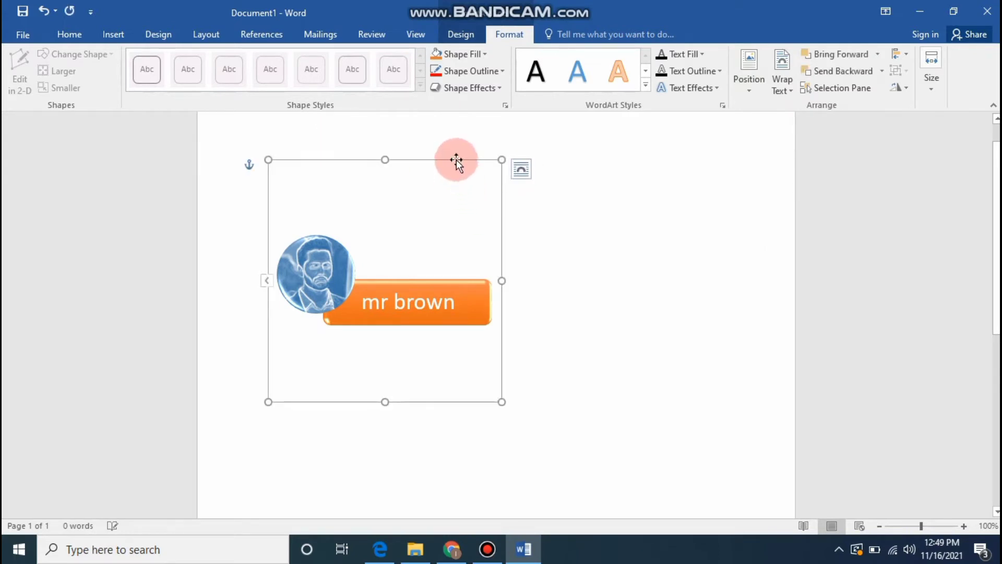
drag(456, 159, 740, 285)
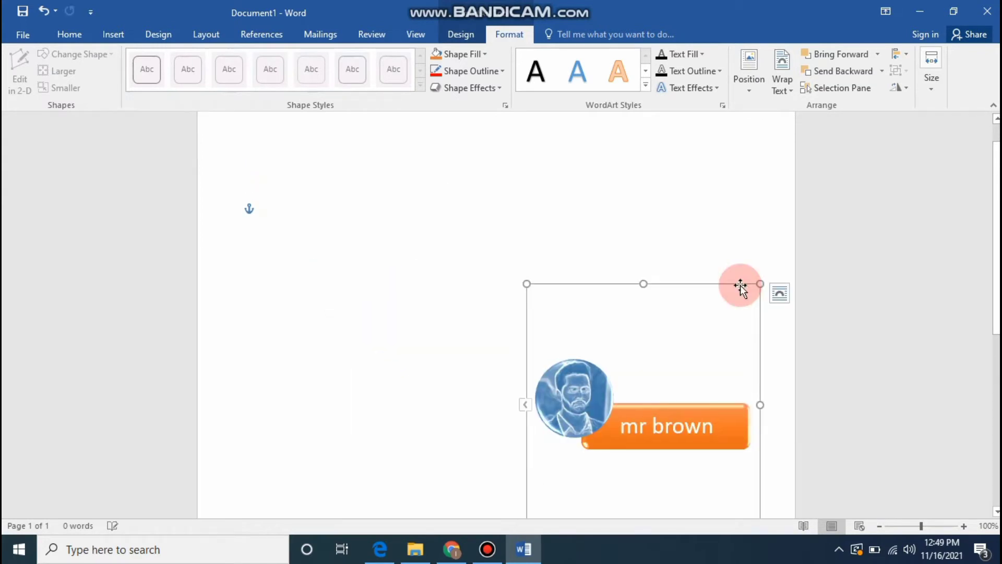
- Generate sample paragraphs at the start of the page with =rand()
click(353, 201)
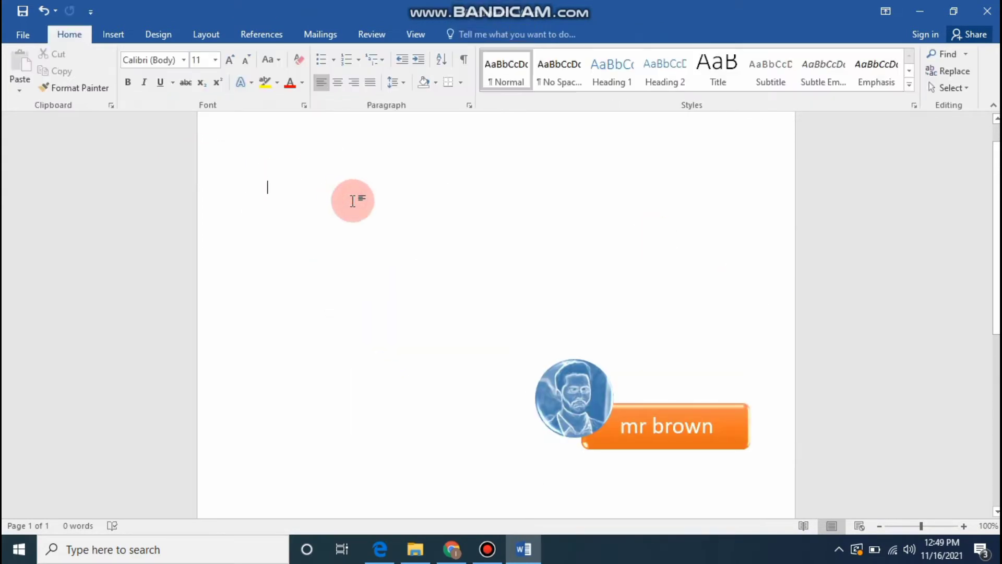
text(=ran)
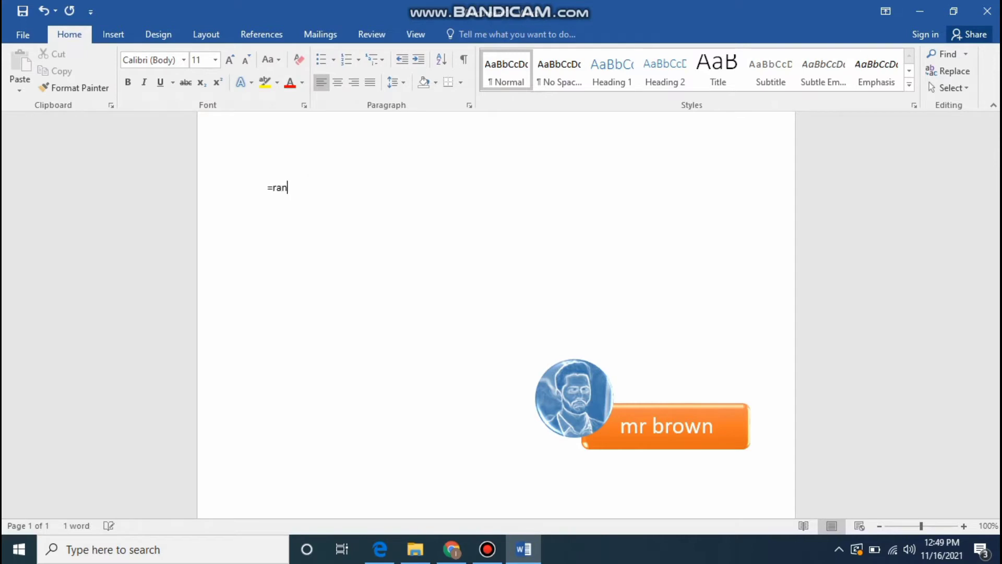
text(d())
key(Return)
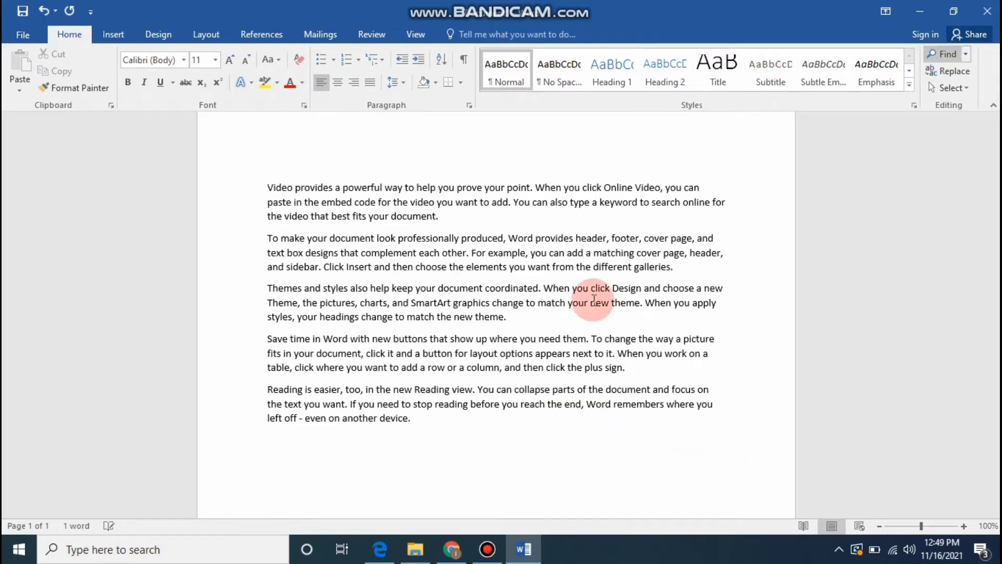
- Delete the last two sample paragraphs, starting from "Save time in Word"
drag(266, 339, 408, 431)
key(Delete)
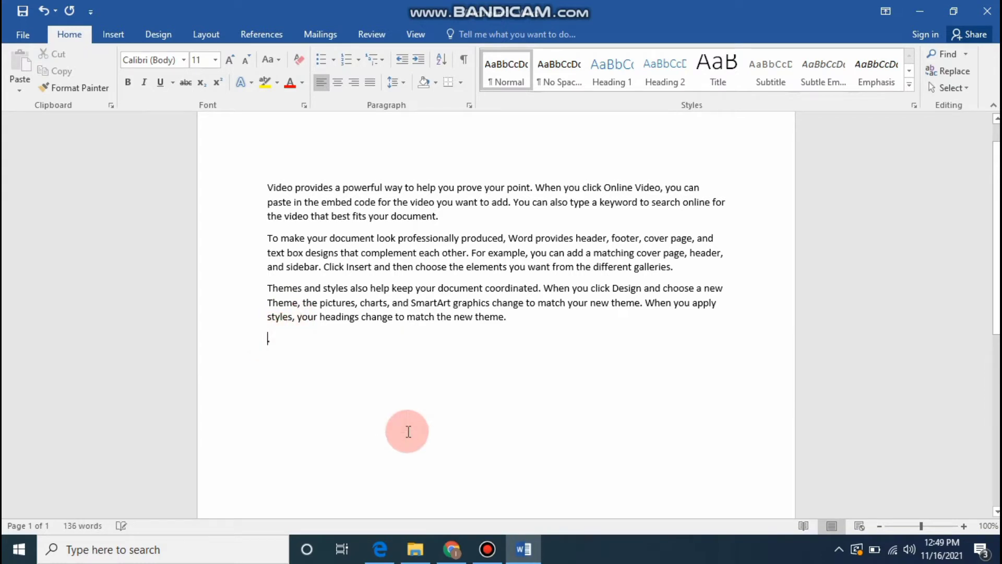
scroll(545, 408, down, 5)
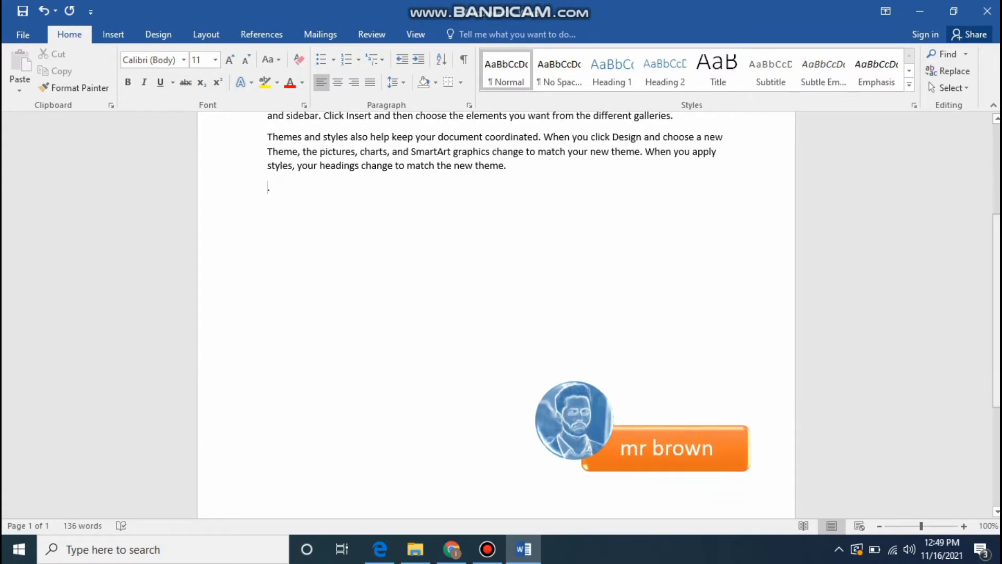
- Move the SmartArt graphic toward the middle of the page and position it at the top center with text wrapping
click(616, 447)
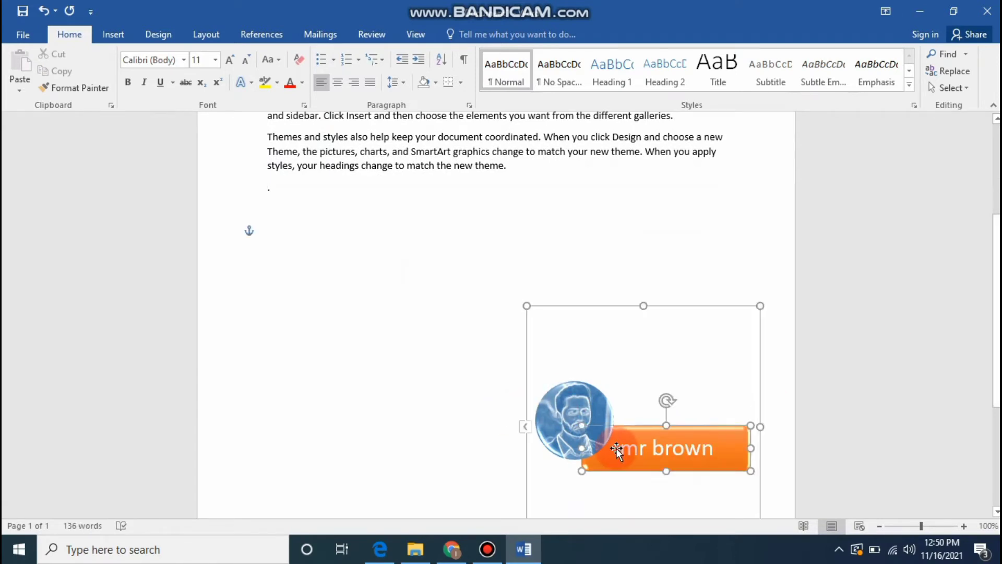
drag(613, 305, 497, 262)
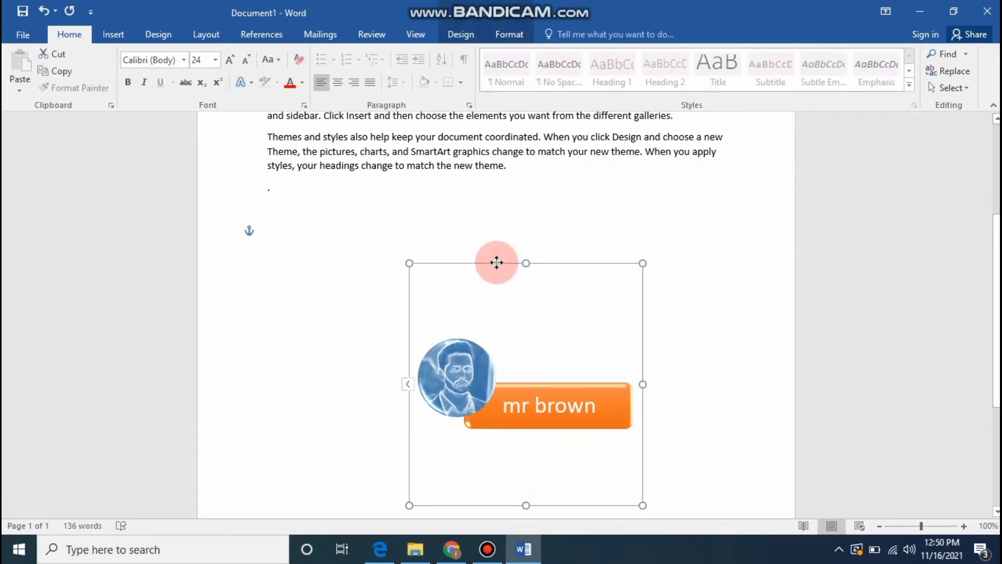
click(514, 33)
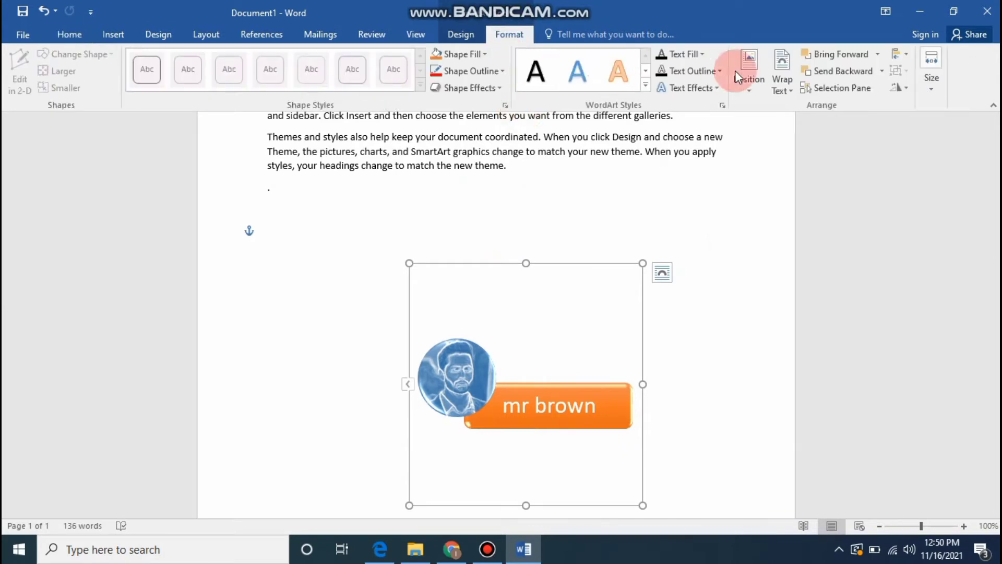
click(756, 88)
click(754, 91)
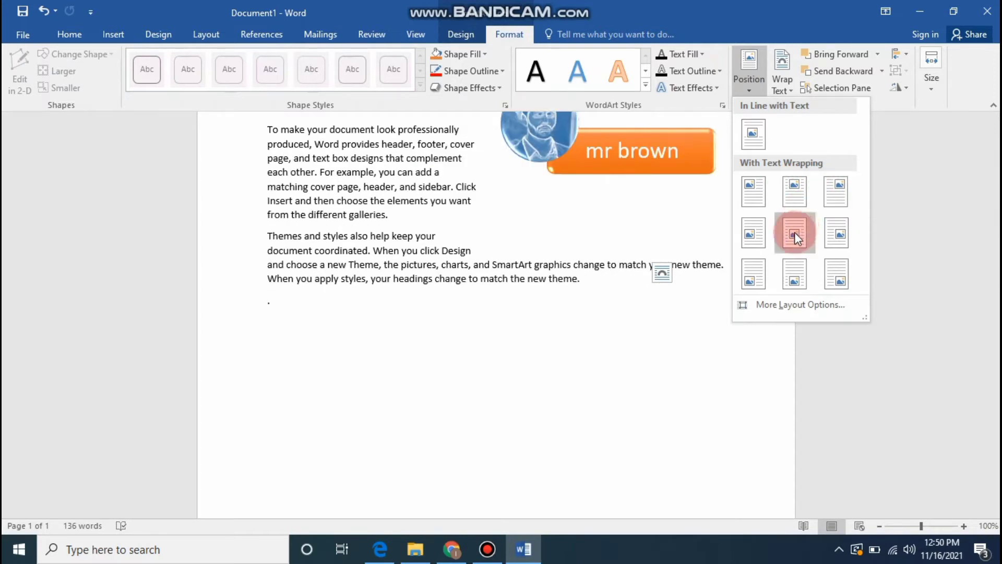
click(792, 277)
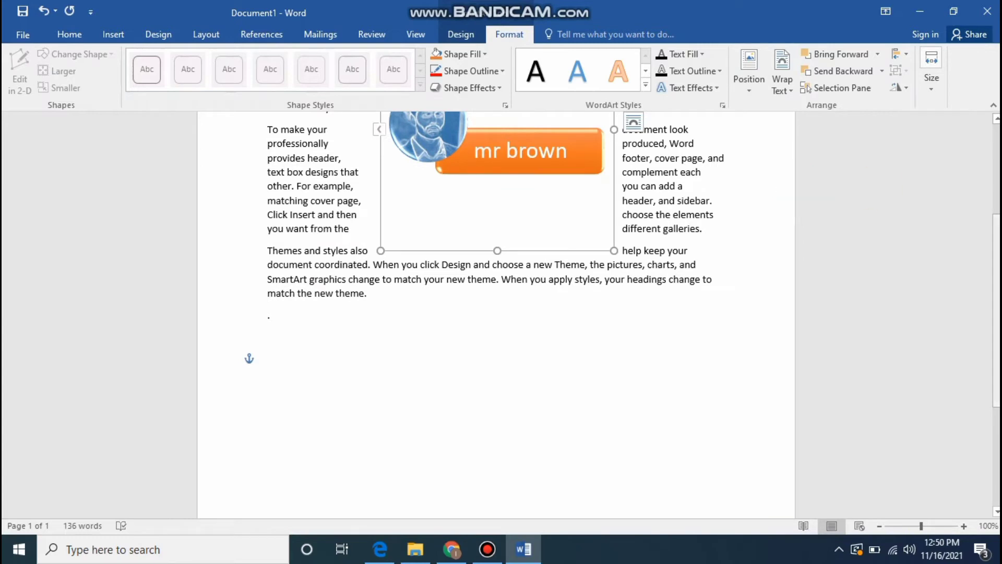
scroll(495, 313, up, 3)
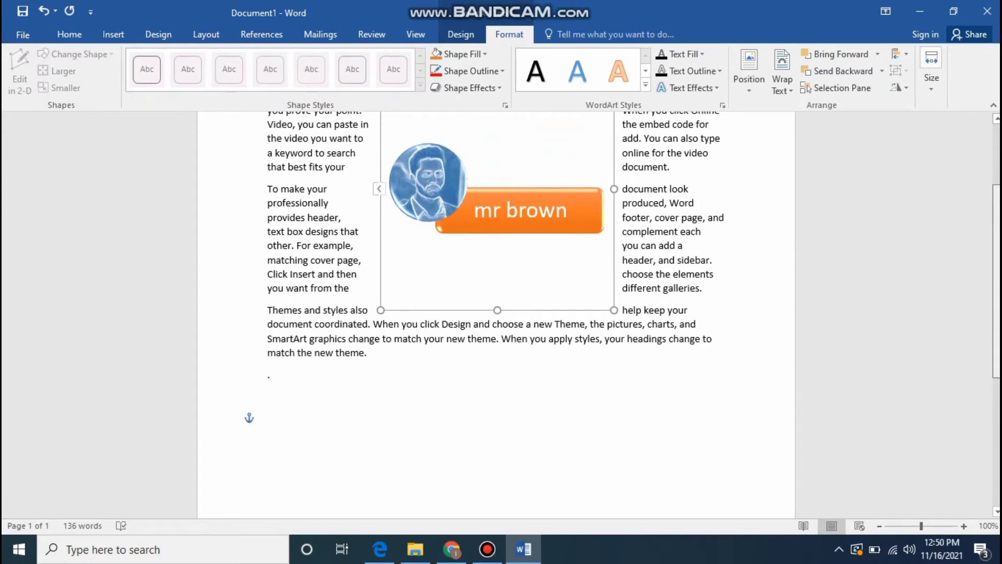
scroll(495, 313, up, 2)
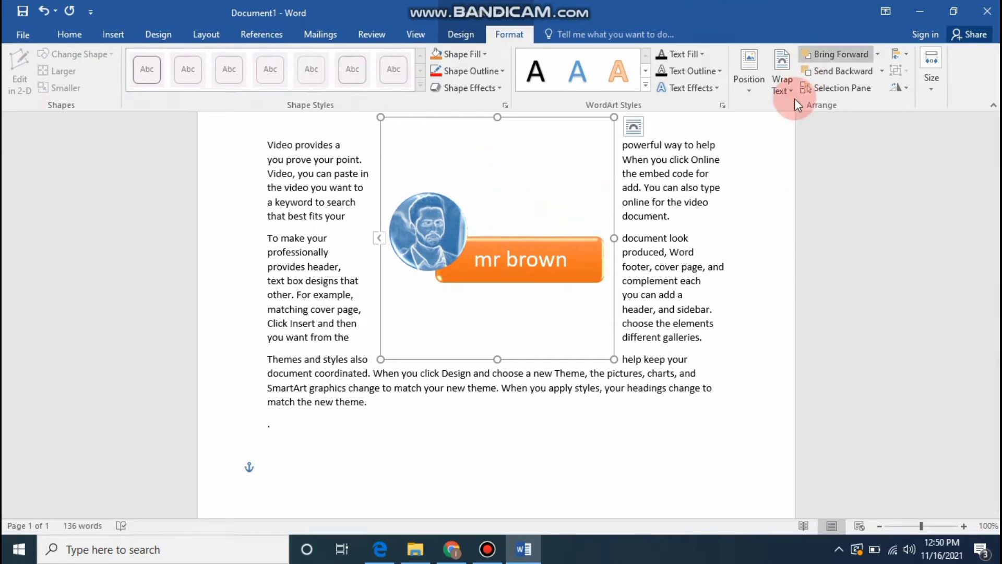
- Try Square and Tight text wrapping on the SmartArt graphic
click(785, 87)
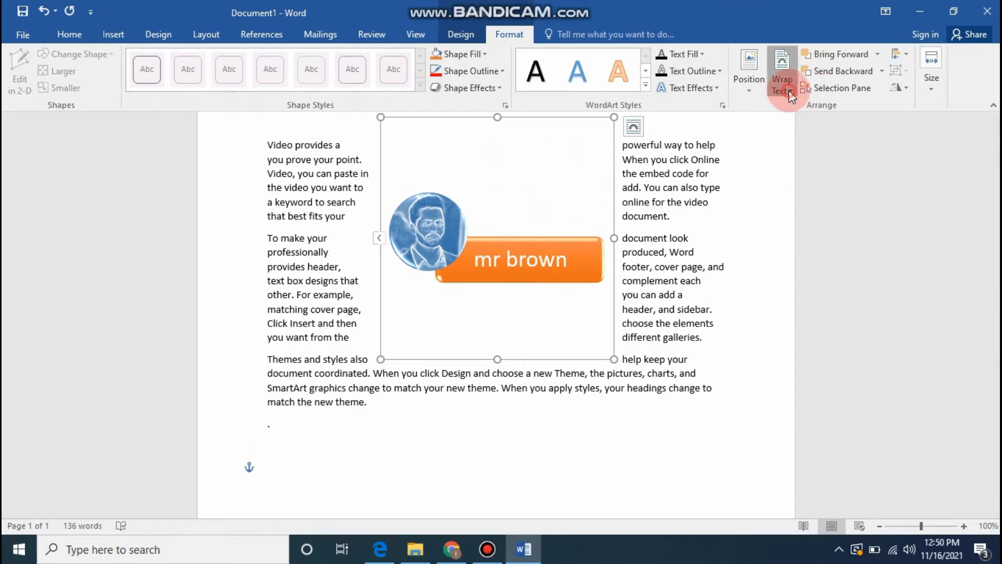
click(788, 90)
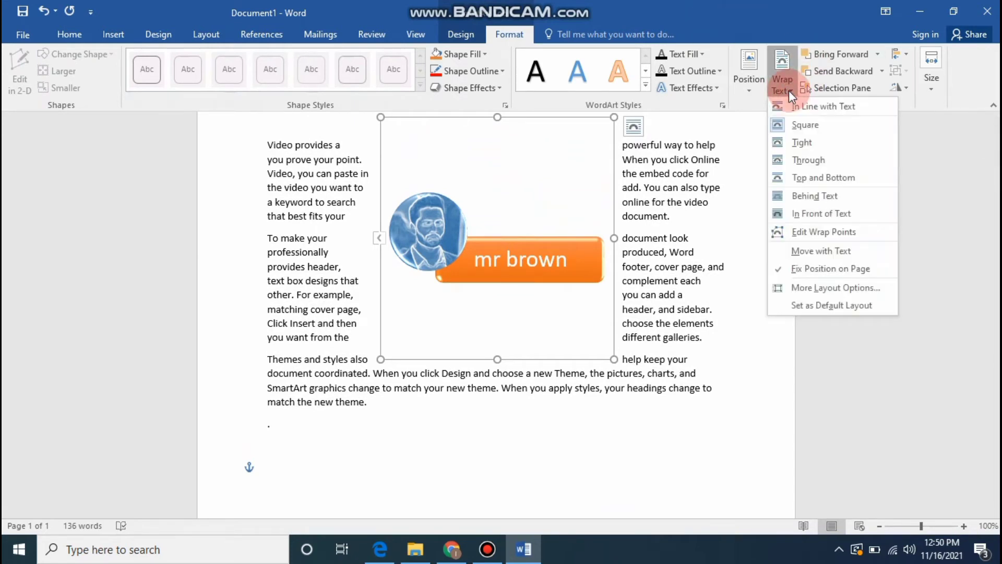
click(803, 125)
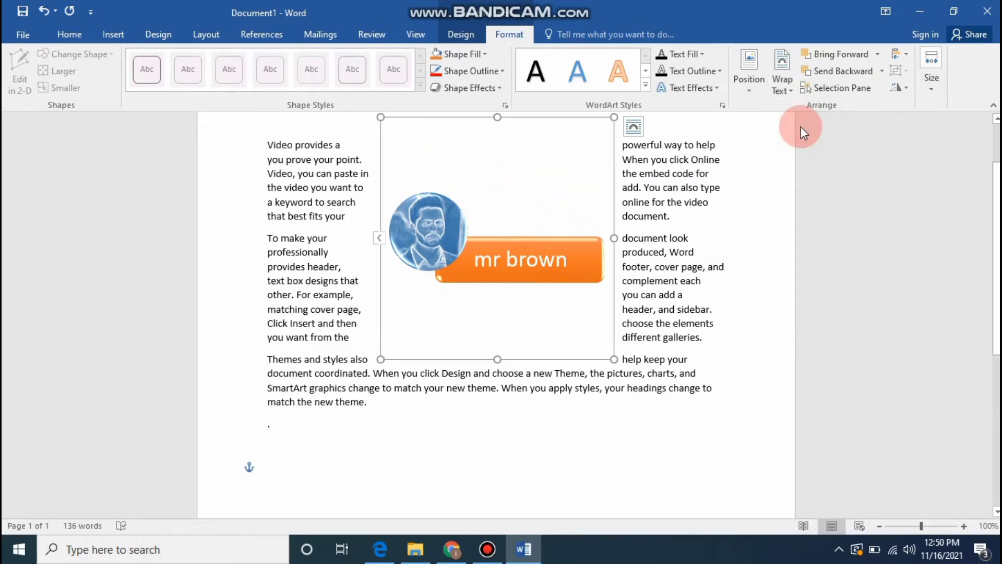
click(790, 93)
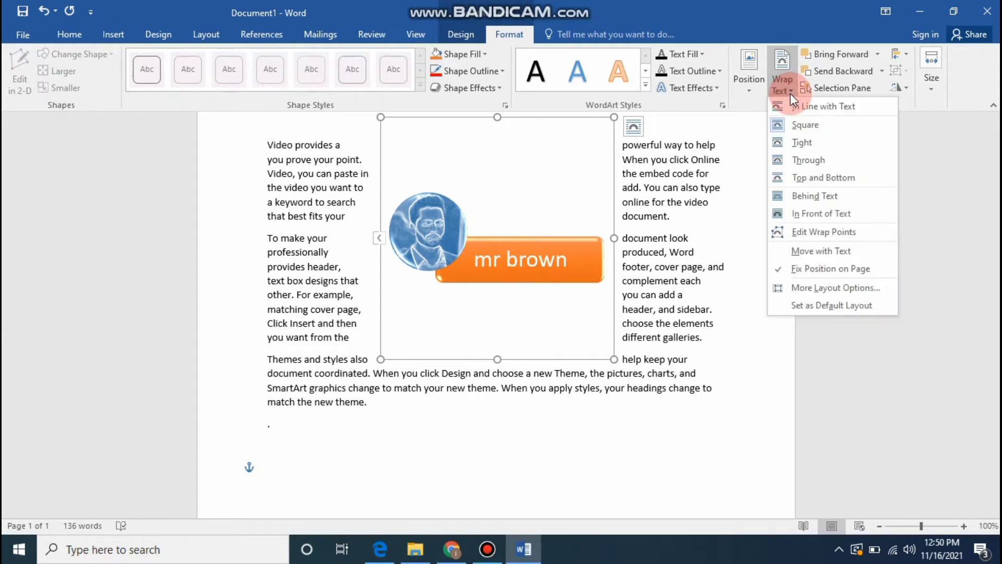
click(792, 146)
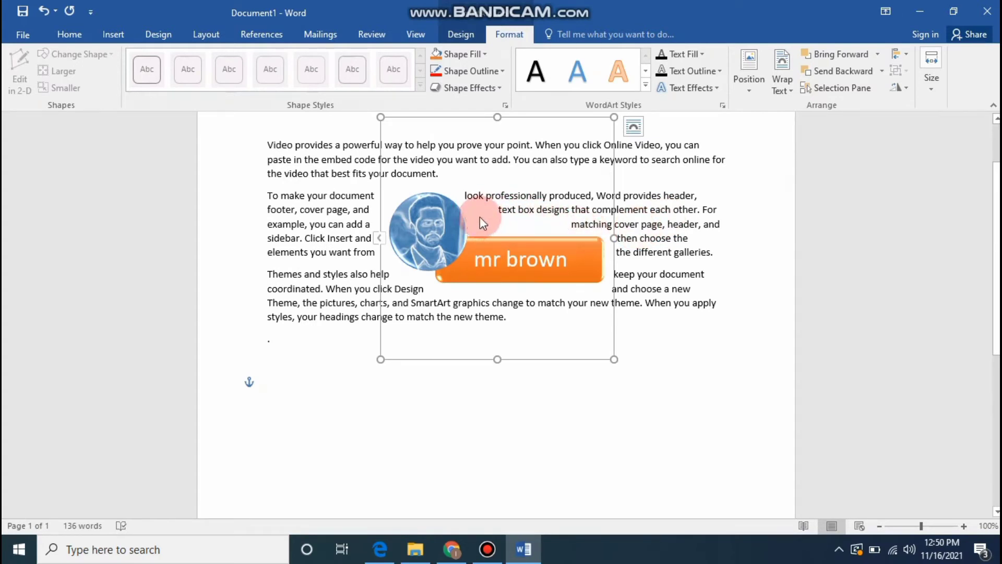
- Apply Top and Bottom text wrapping to the SmartArt graphic and switch it to In Front of Text
click(791, 89)
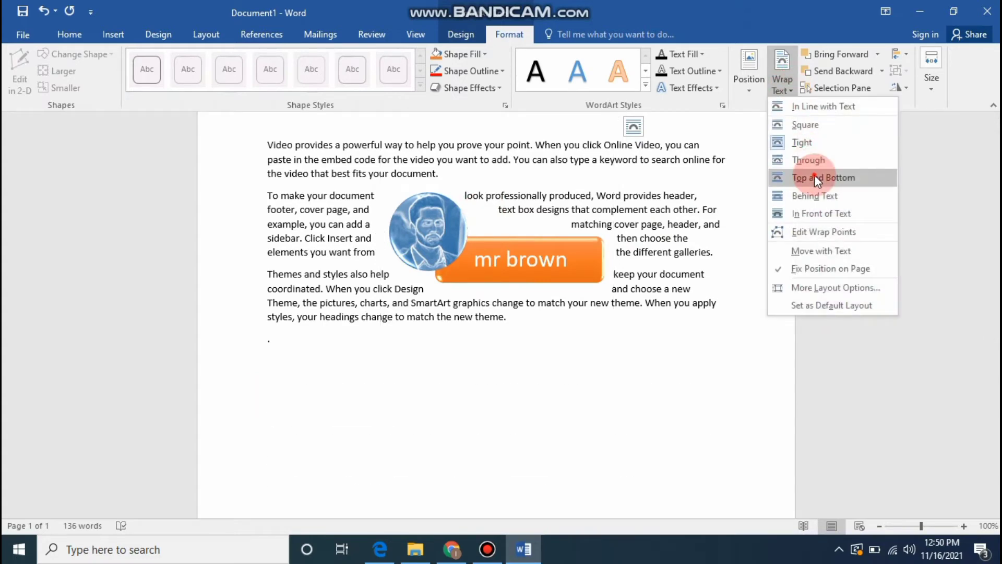
click(814, 176)
click(462, 219)
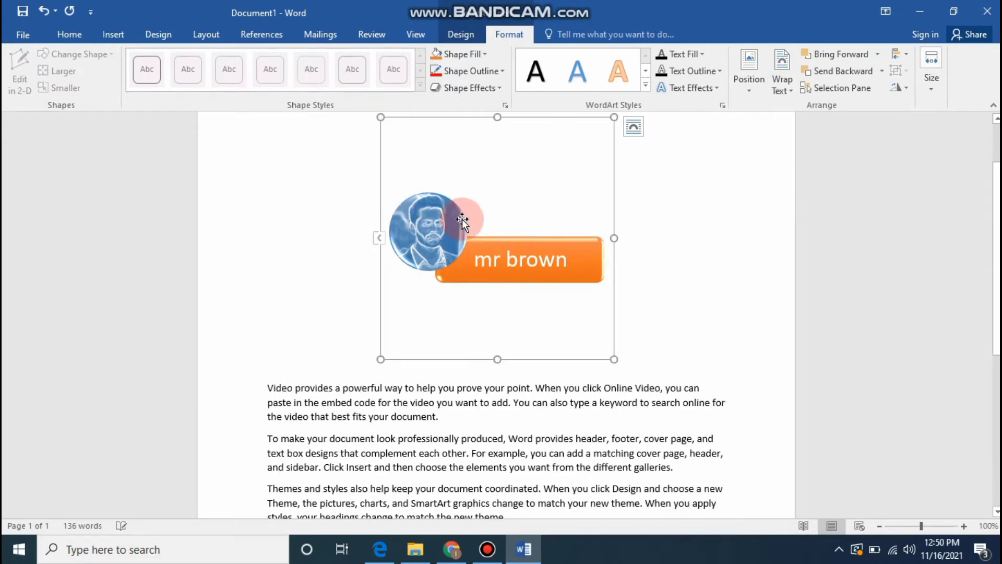
click(794, 92)
click(811, 220)
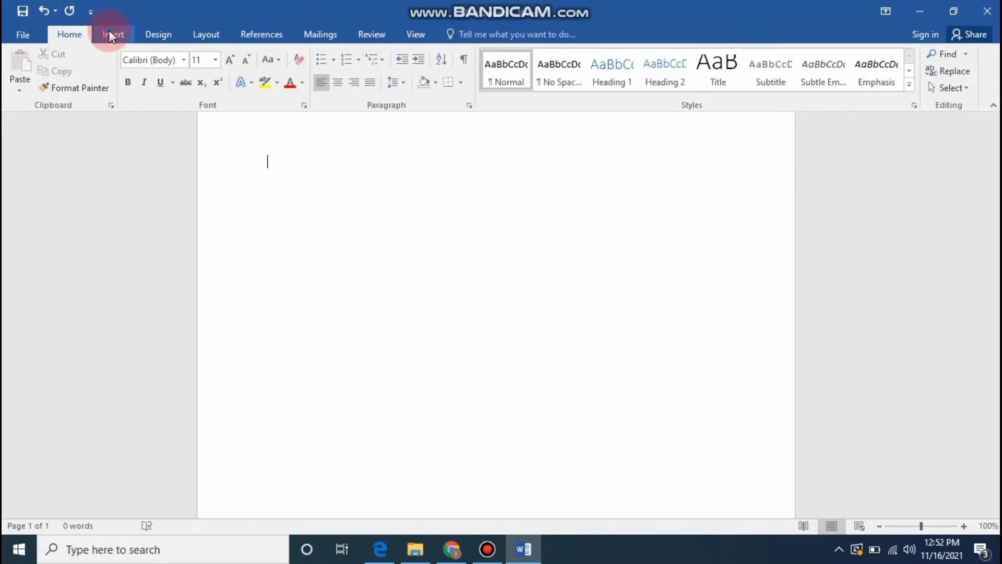
- Draw a rectangle about 4.16" wide and 2.4" tall near the top of the blank page
click(111, 34)
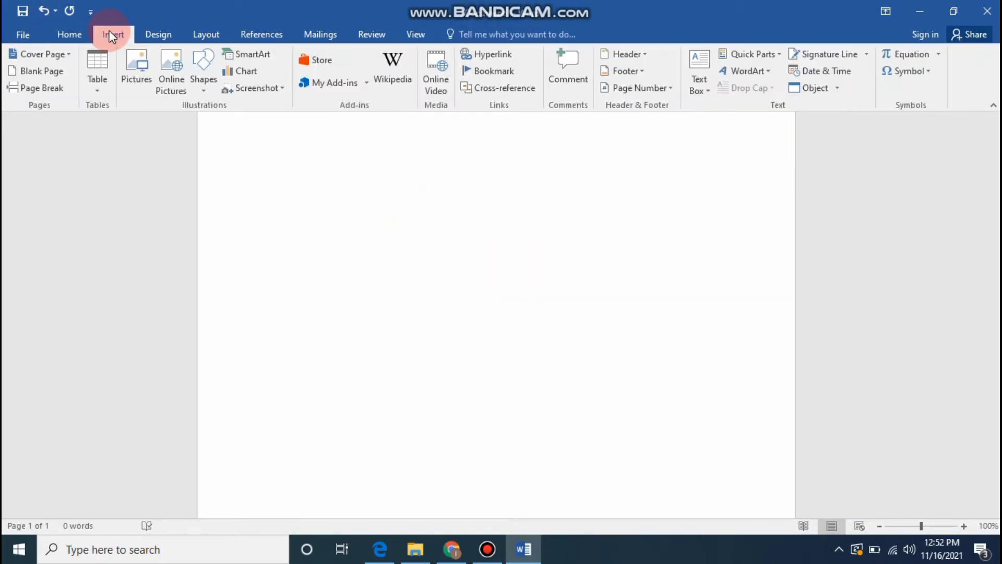
click(200, 89)
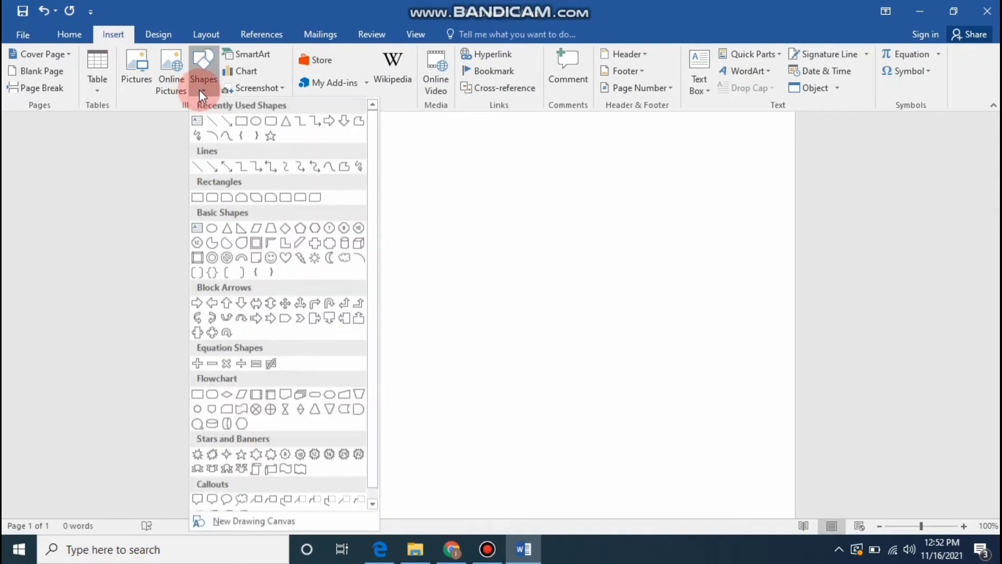
click(241, 123)
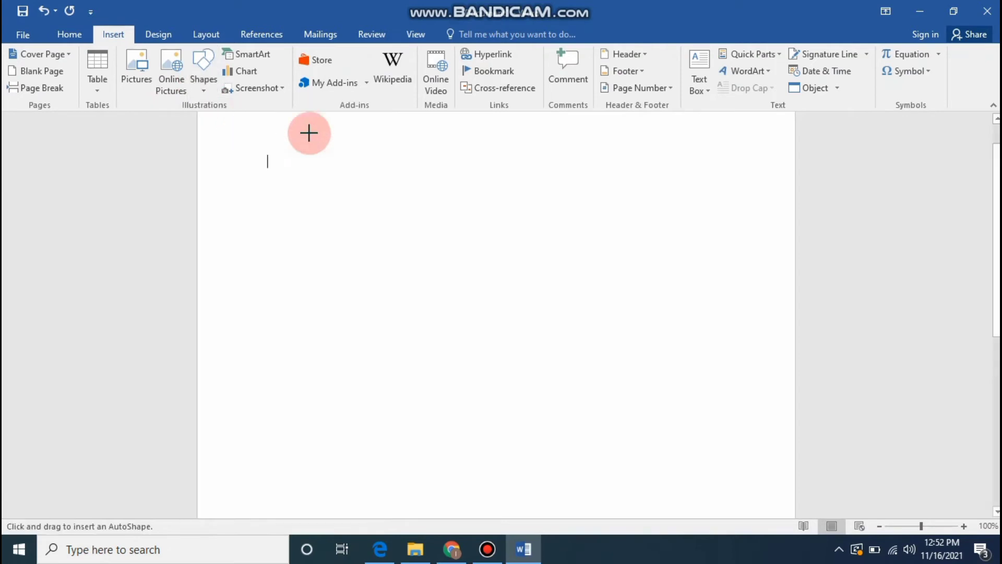
drag(312, 142, 606, 311)
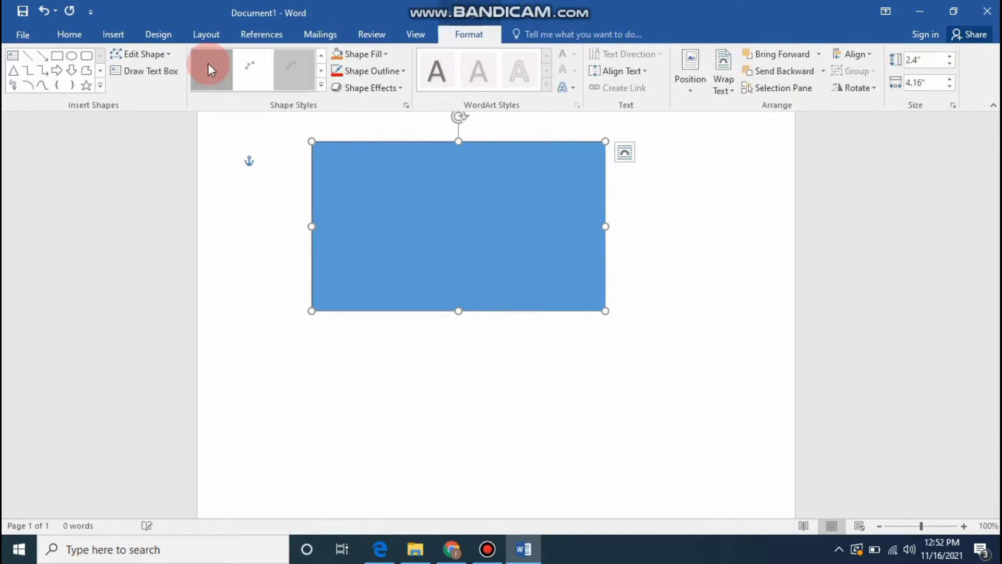
- Apply the first preset shape style to the rectangle and fill it with the standard red color
click(211, 68)
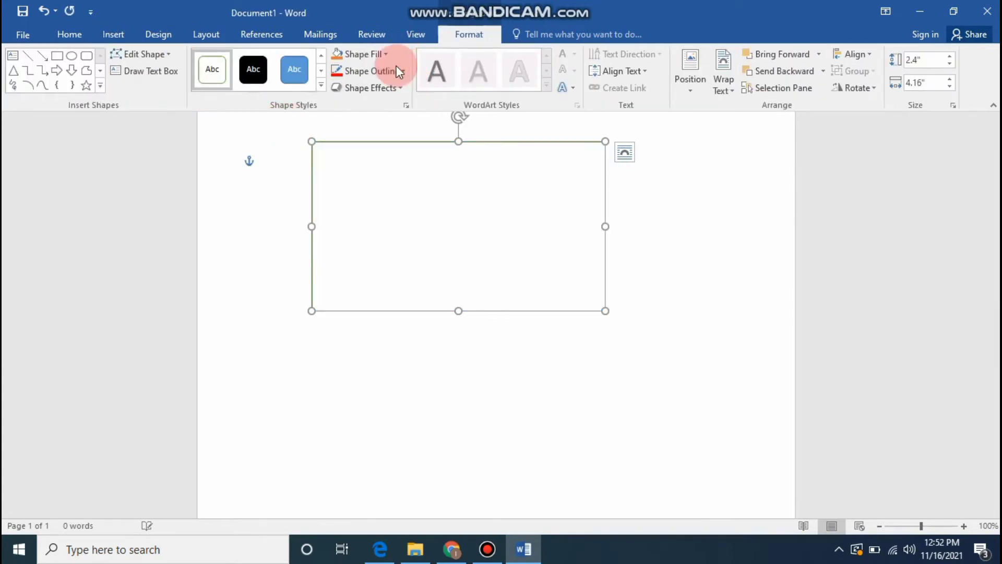
click(387, 55)
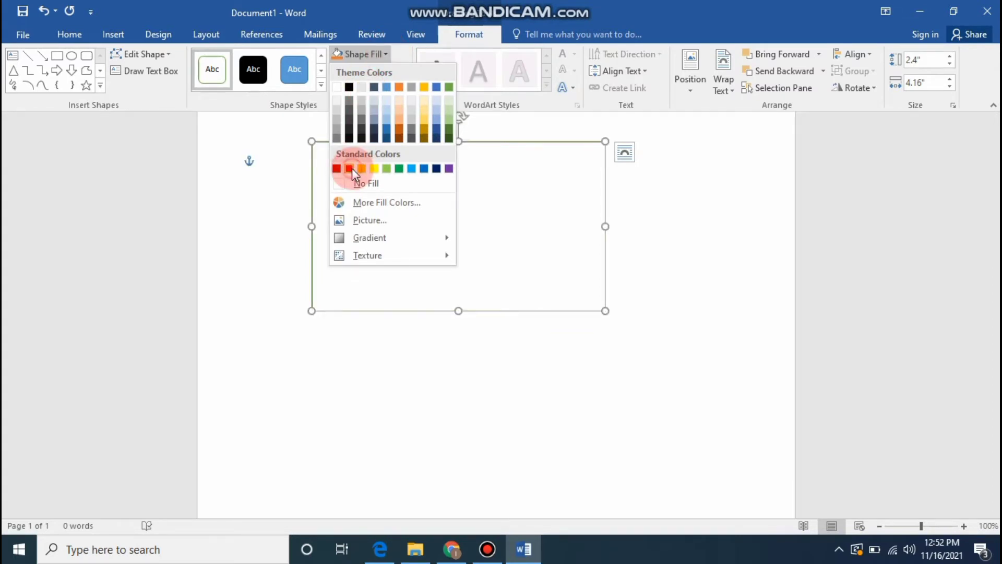
click(293, 192)
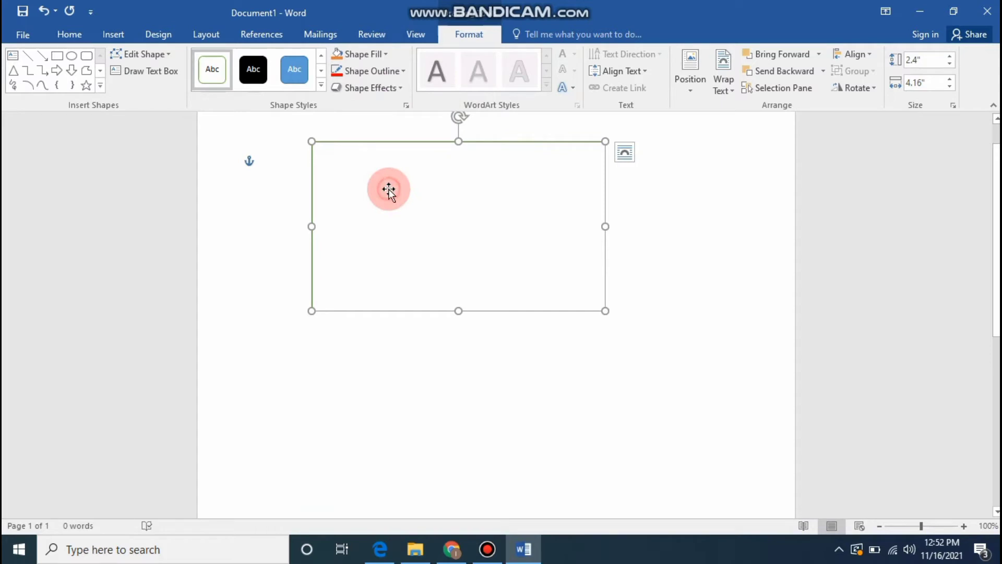
click(376, 347)
click(366, 240)
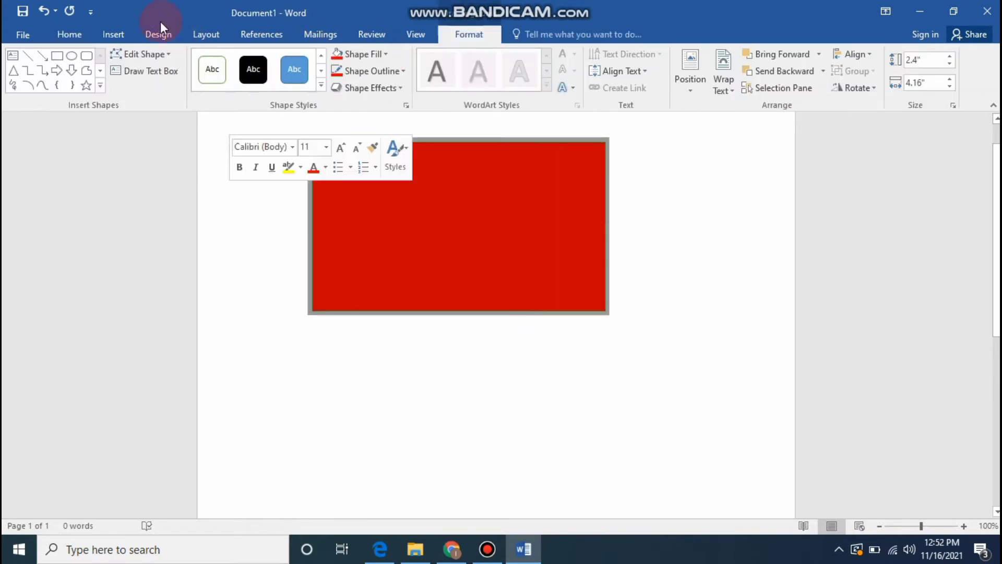
key(Escape)
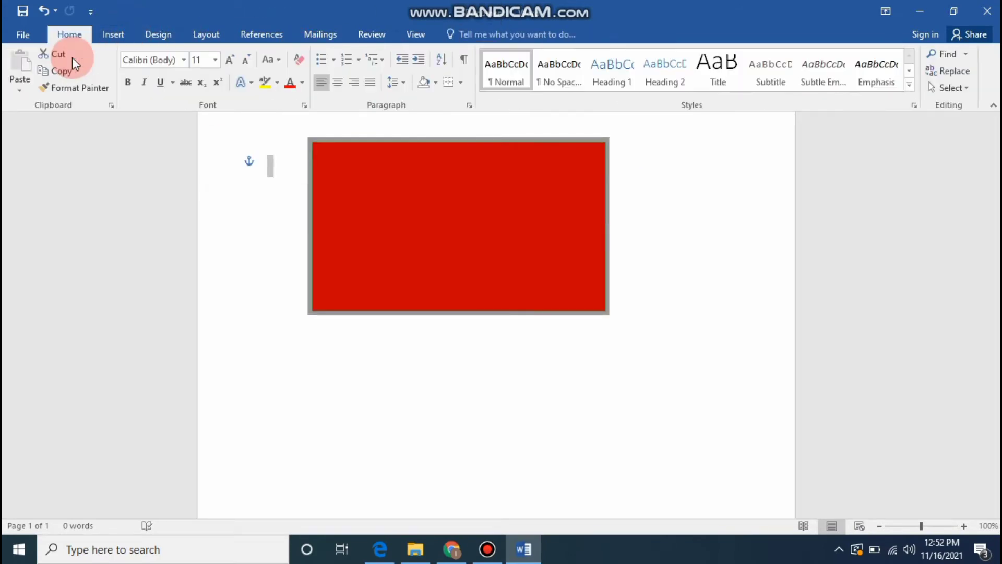
- Draw an oval about 2.41" wide and 2.55" tall overlapping the red rectangle's lower right corner
click(113, 33)
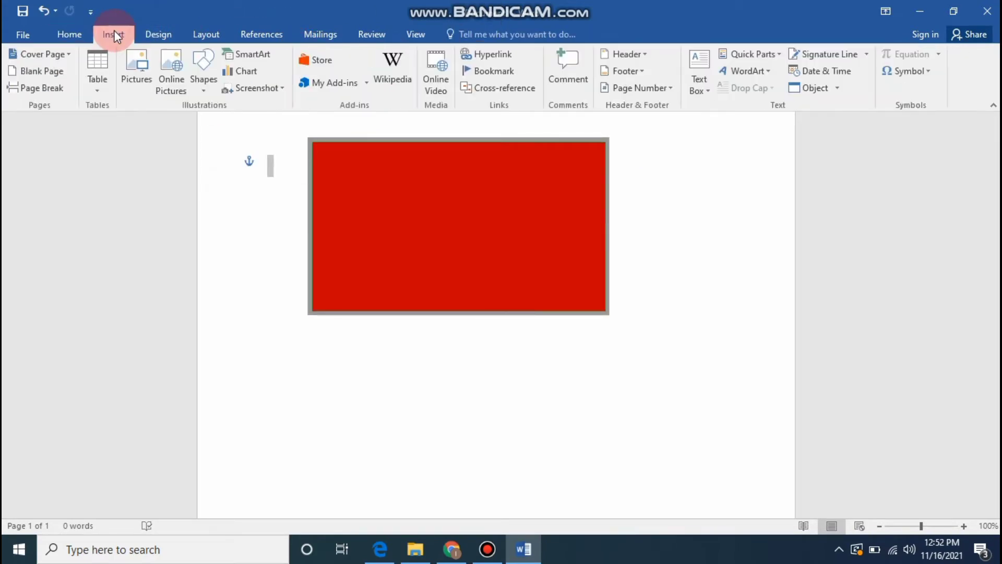
click(203, 90)
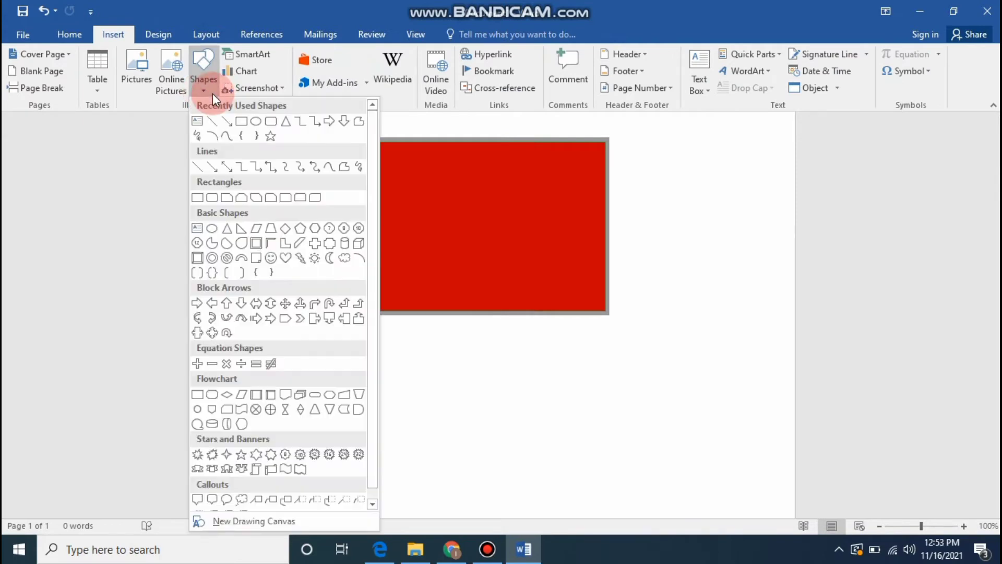
click(256, 122)
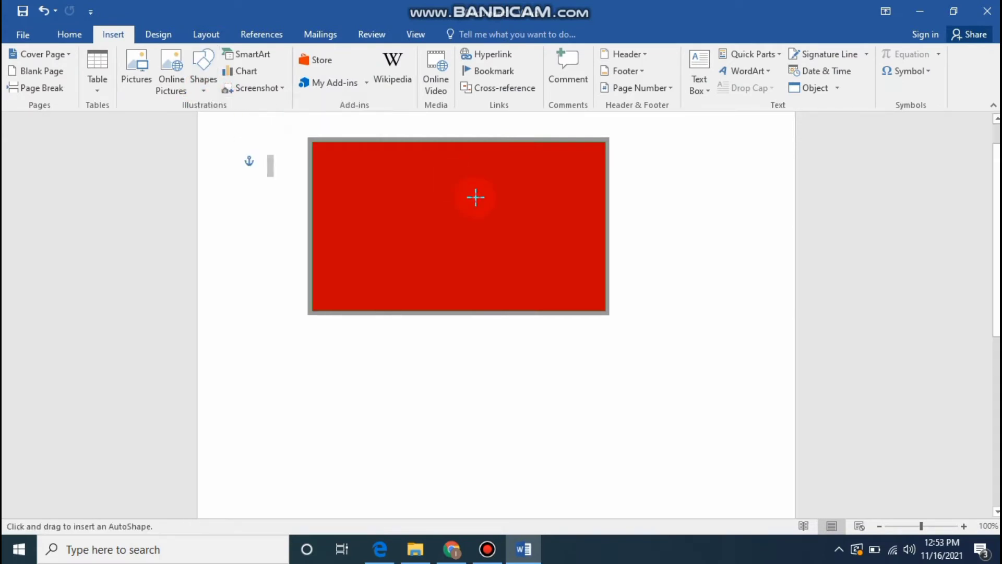
drag(476, 197, 646, 378)
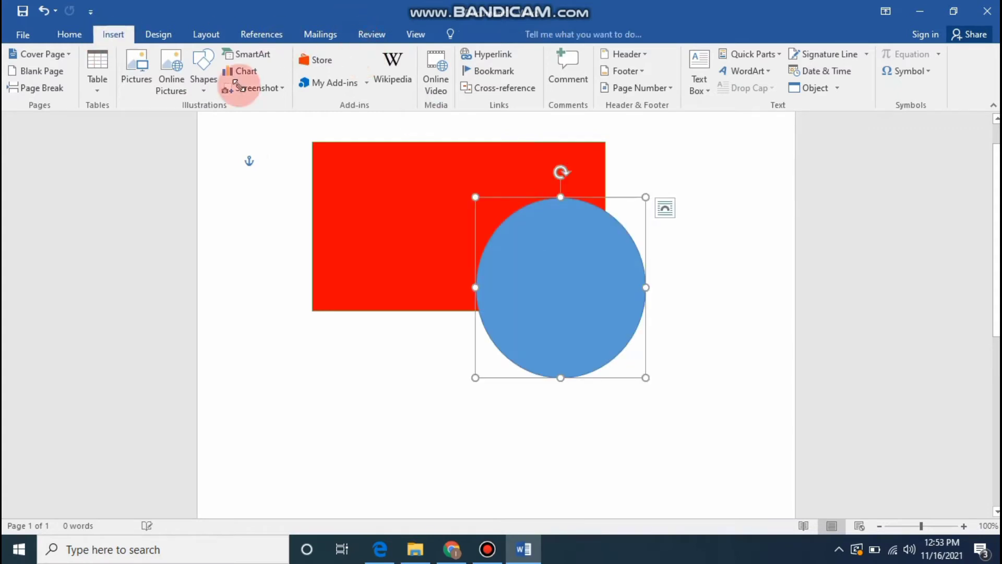
- Fill the oval with green and move it over the right half of the red rectangle
click(533, 224)
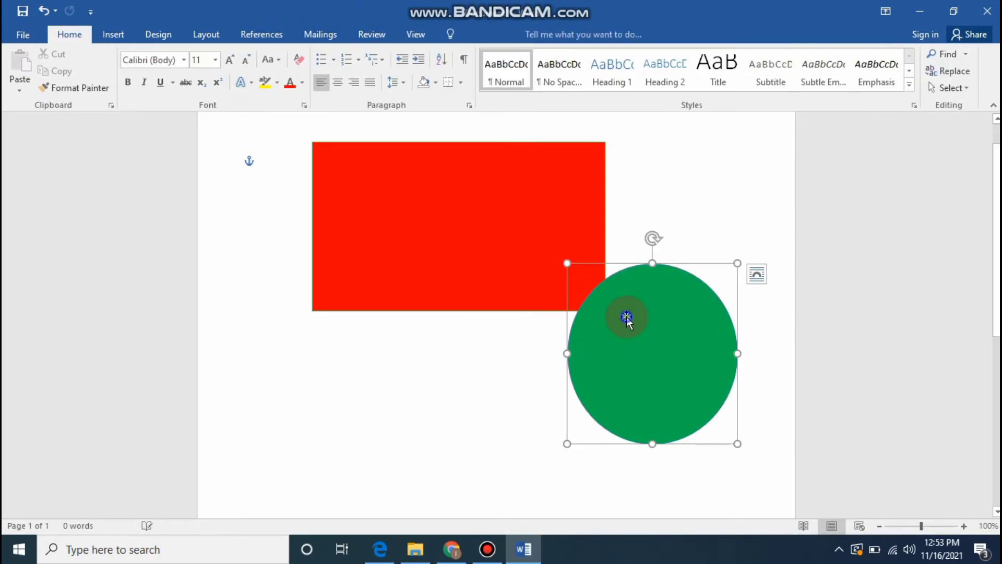
drag(611, 310, 491, 231)
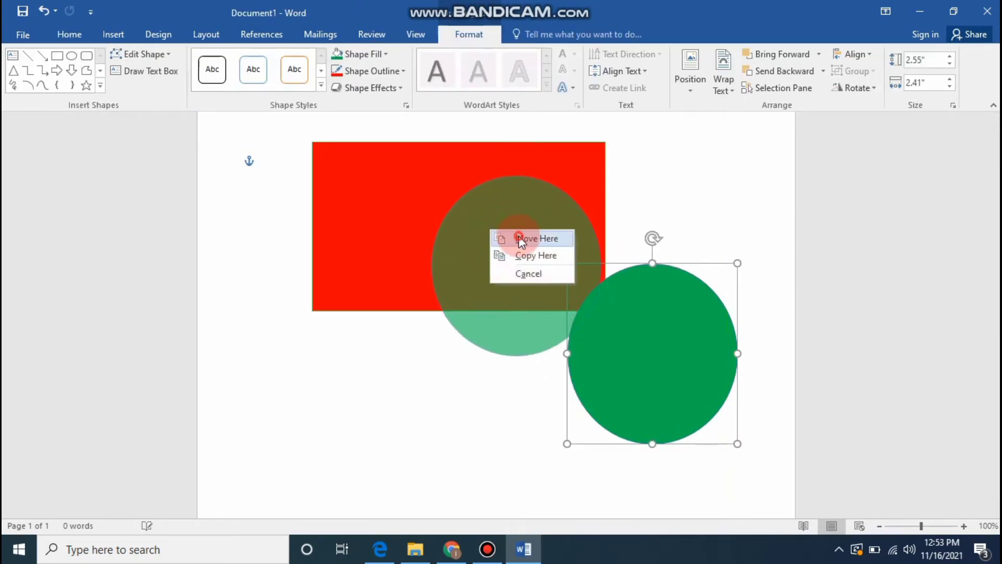
click(519, 238)
drag(562, 239, 551, 216)
- Enlarge the green oval to about 2.8" wide and 2.93" tall and shift it slightly left over the rectangle
click(580, 314)
drag(580, 314, 607, 342)
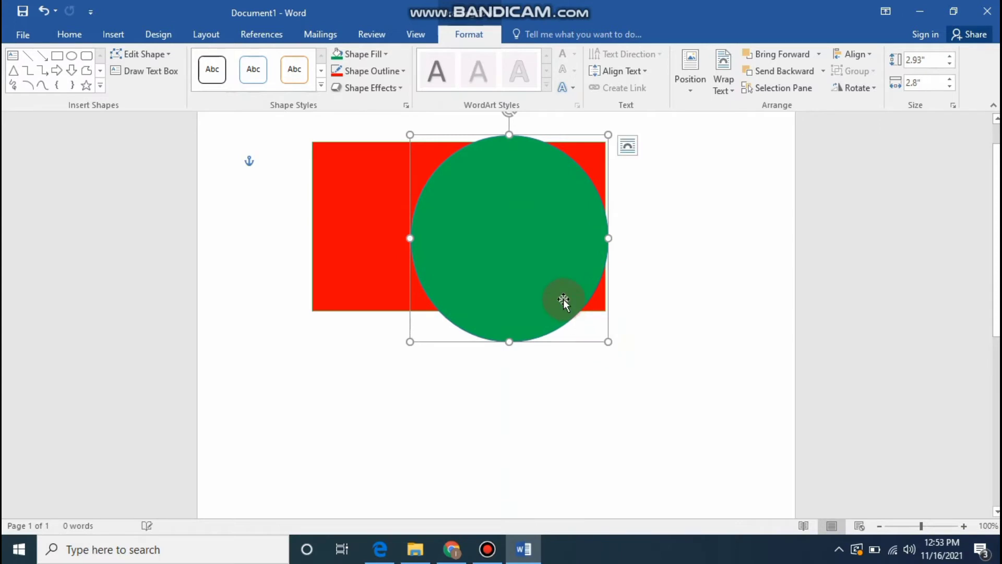
mouse_move(562, 300)
mouse_down()
mouse_move(552, 292)
mouse_move(554, 302)
mouse_up()
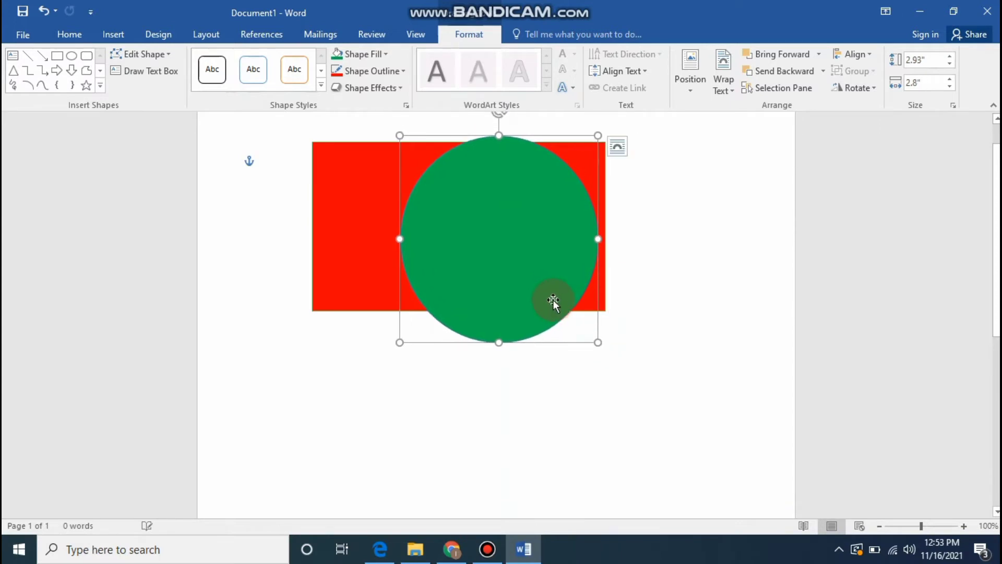
- Send the green oval backward behind the red rectangle and select the rectangle
click(810, 70)
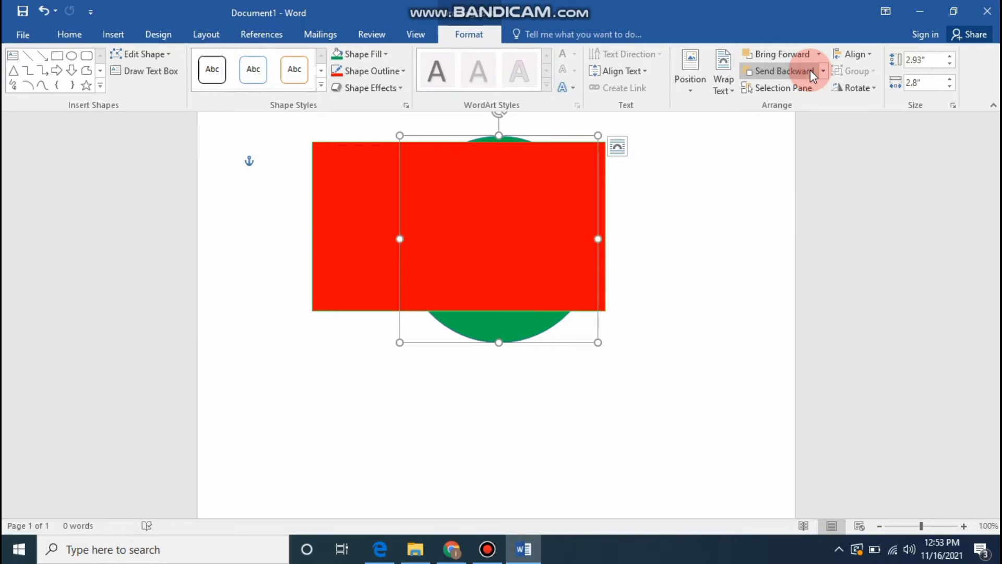
click(649, 214)
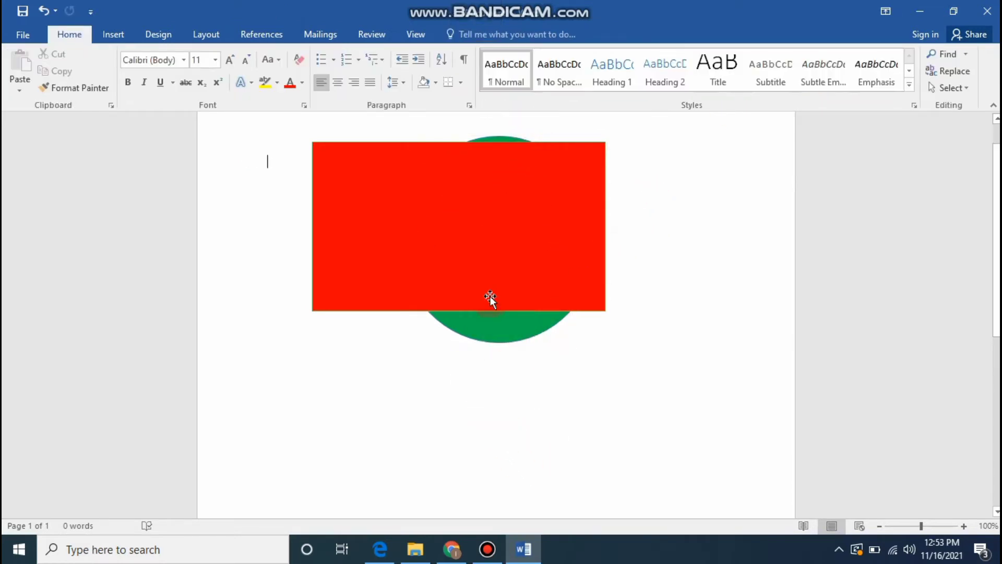
click(505, 240)
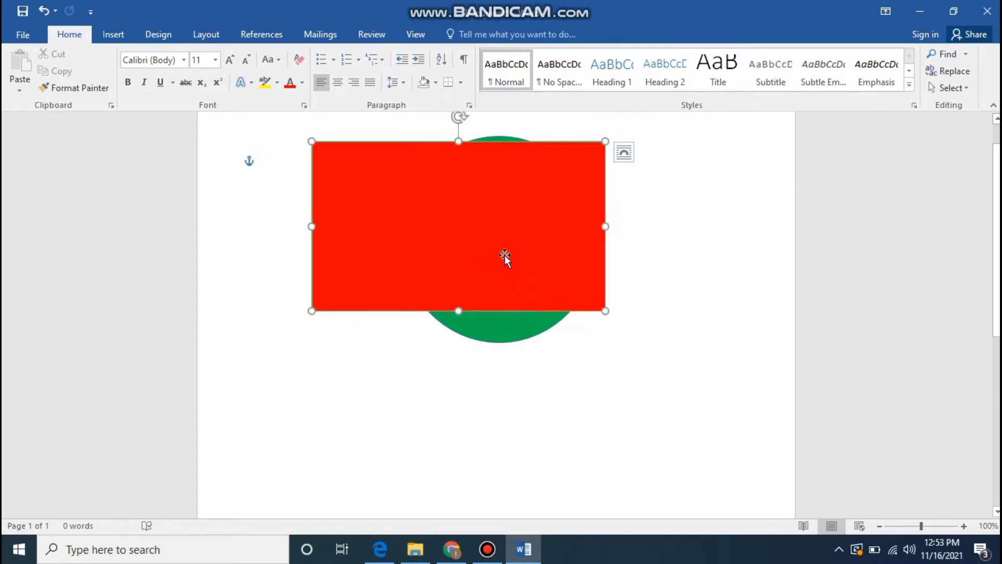
- Select the green oval and bring it forward in front of the red rectangle
click(506, 334)
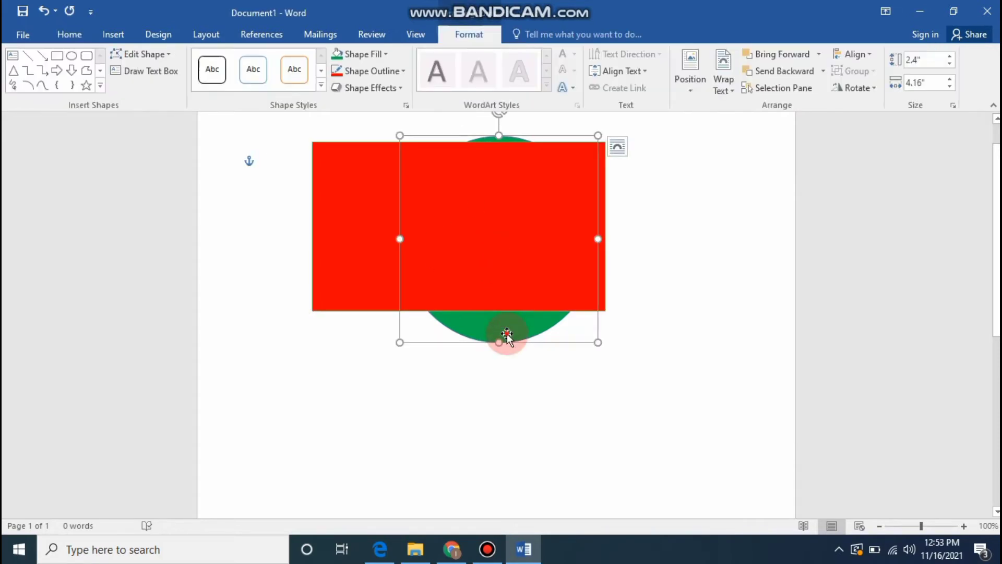
click(802, 54)
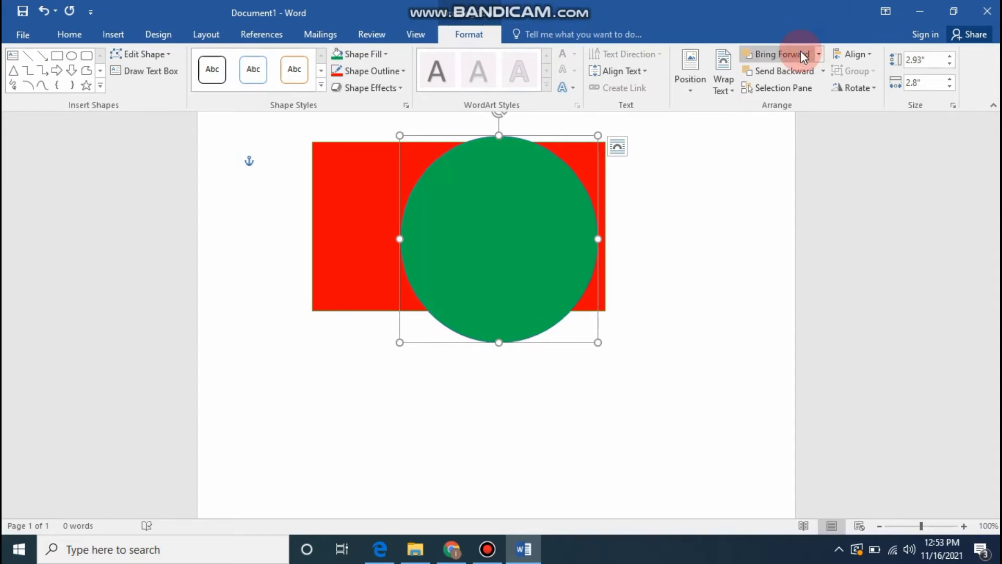
- Open the Selection Pane, toggle the visibility of Oval 12 and Rectangle 11 off and on, and close the pane
click(770, 90)
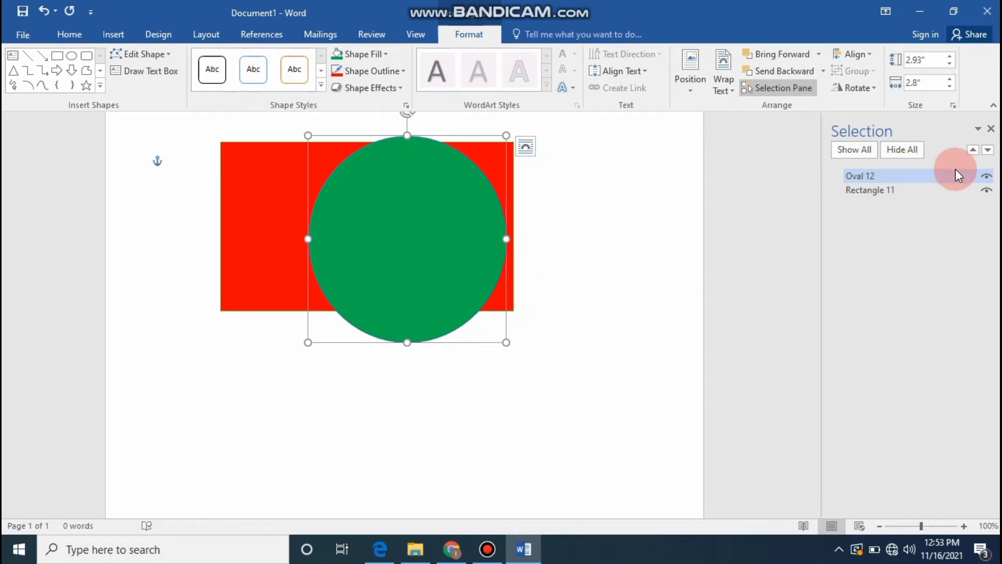
click(988, 178)
click(989, 176)
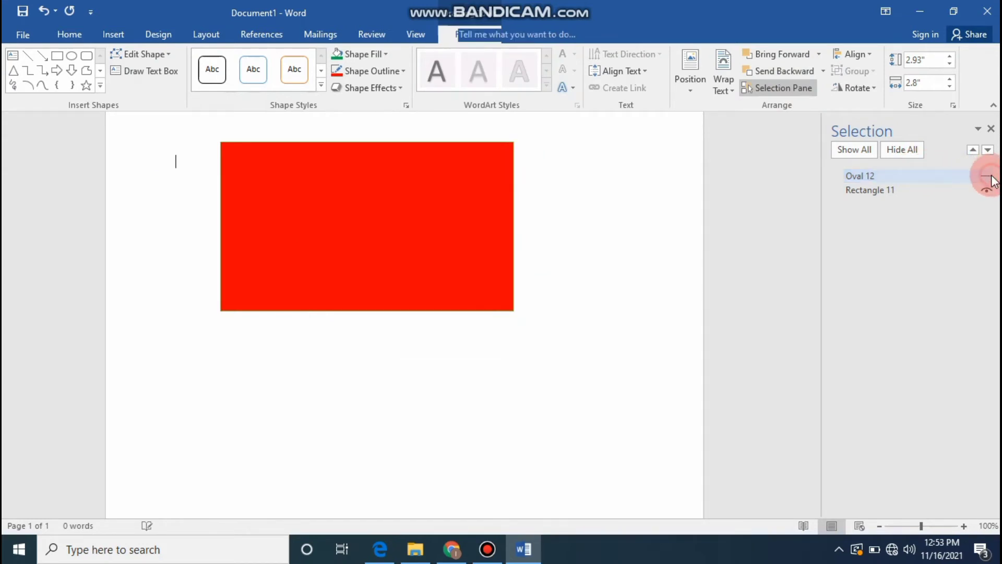
click(984, 193)
click(985, 193)
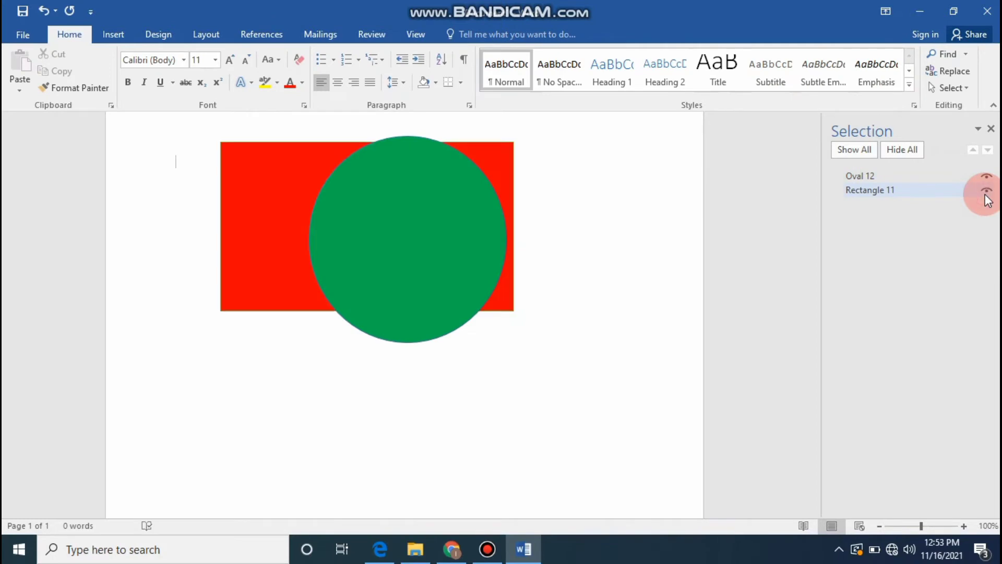
click(677, 190)
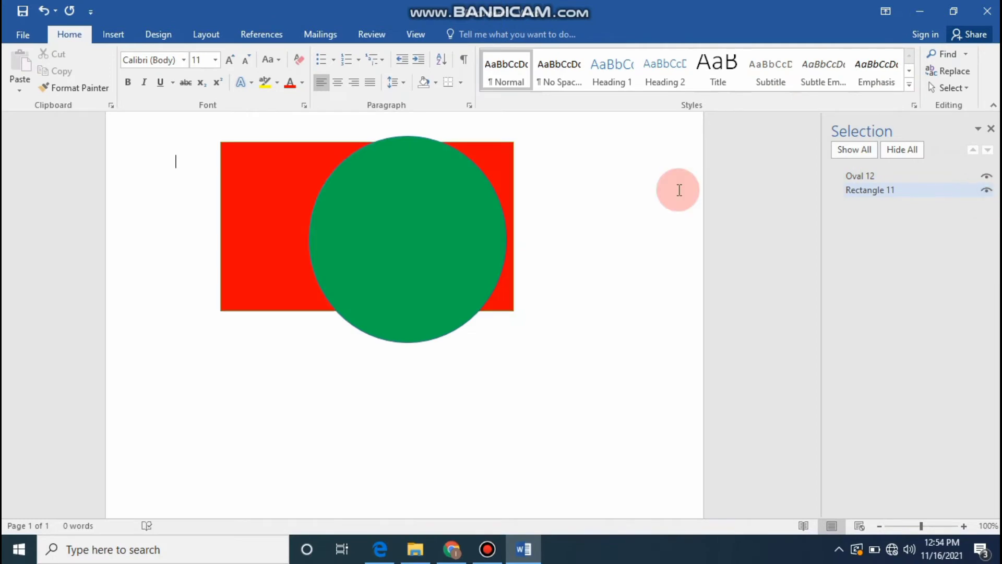
click(406, 214)
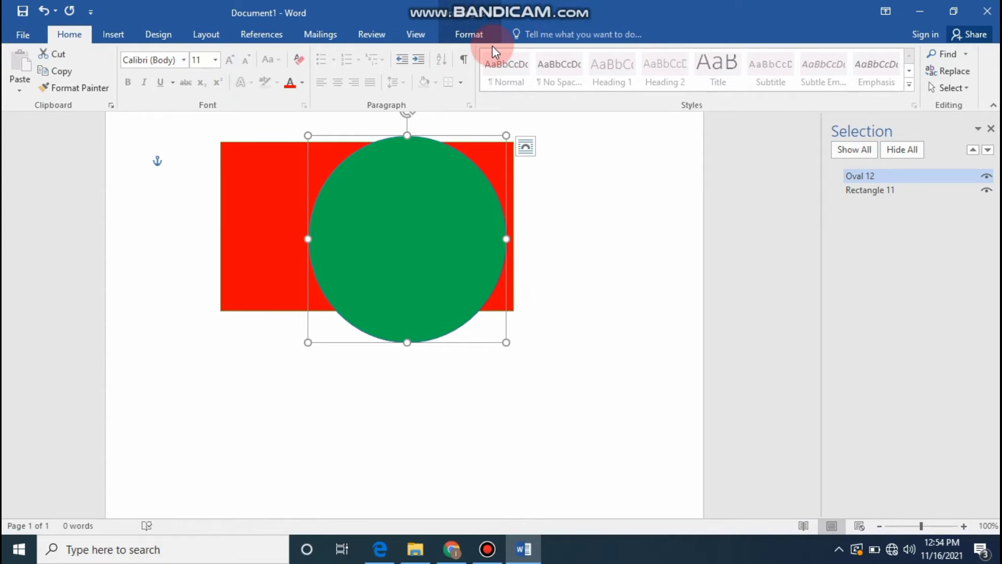
click(991, 131)
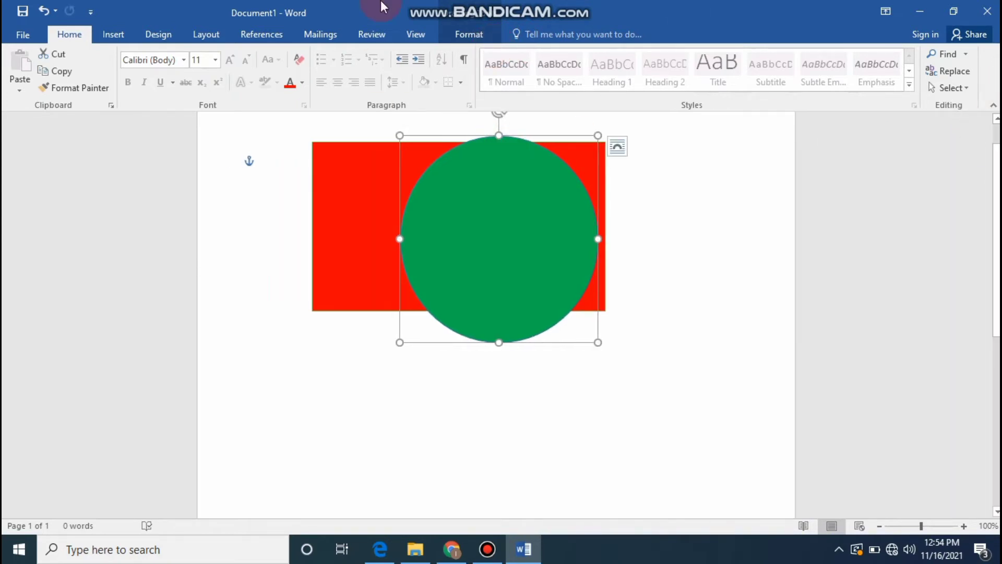
- Align the green oval to the left margin, and then center it horizontally and vertically between the margins
click(457, 36)
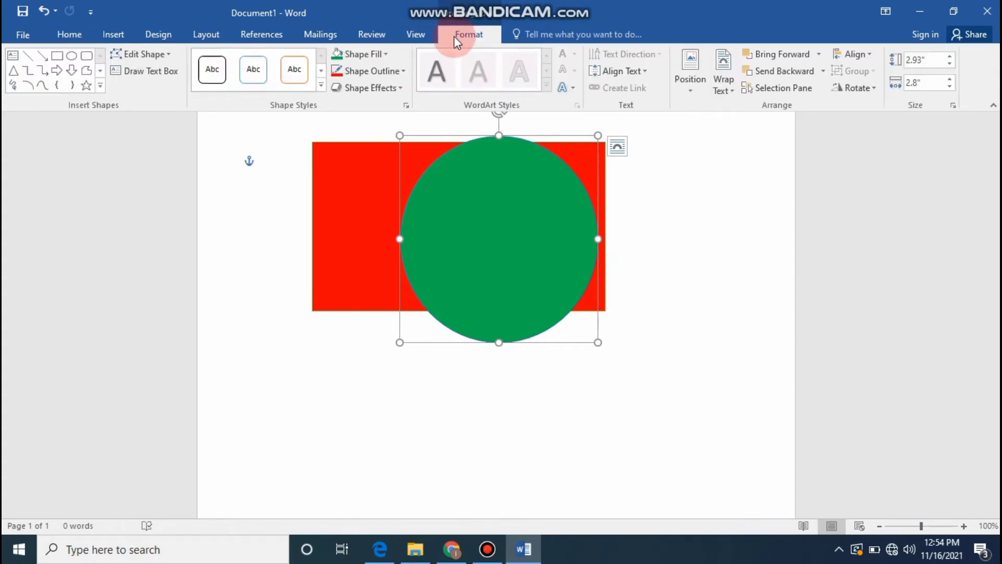
click(869, 56)
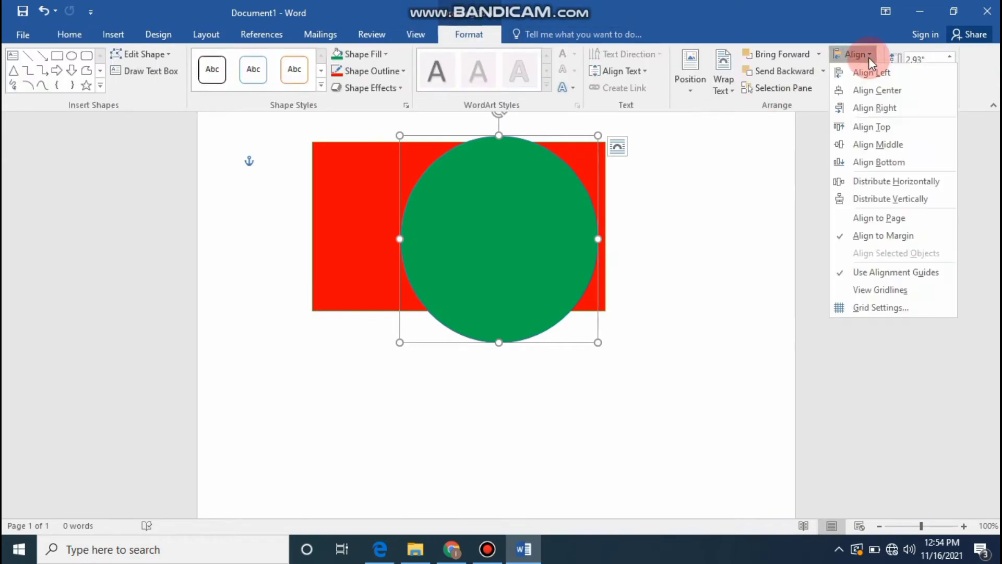
click(869, 72)
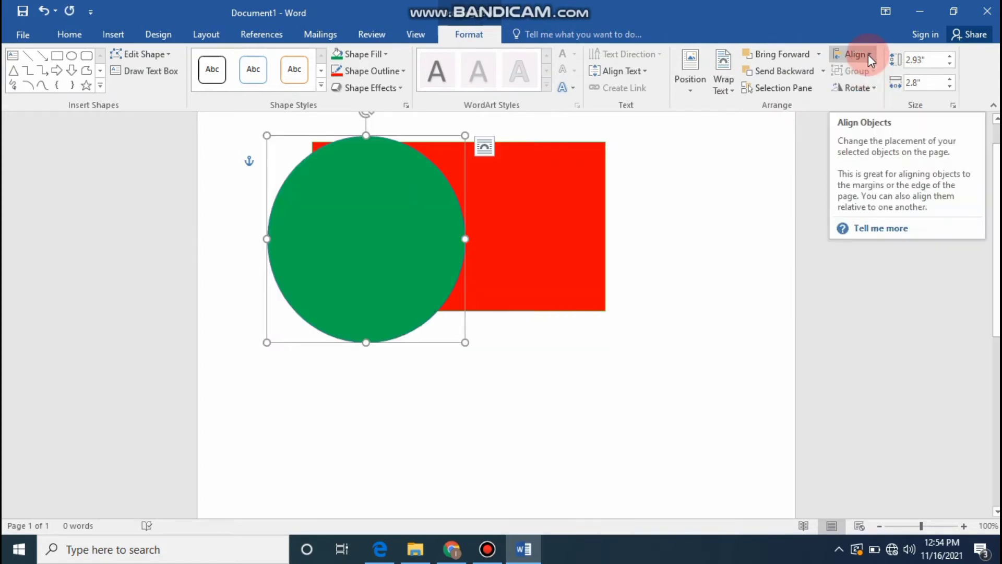
click(869, 54)
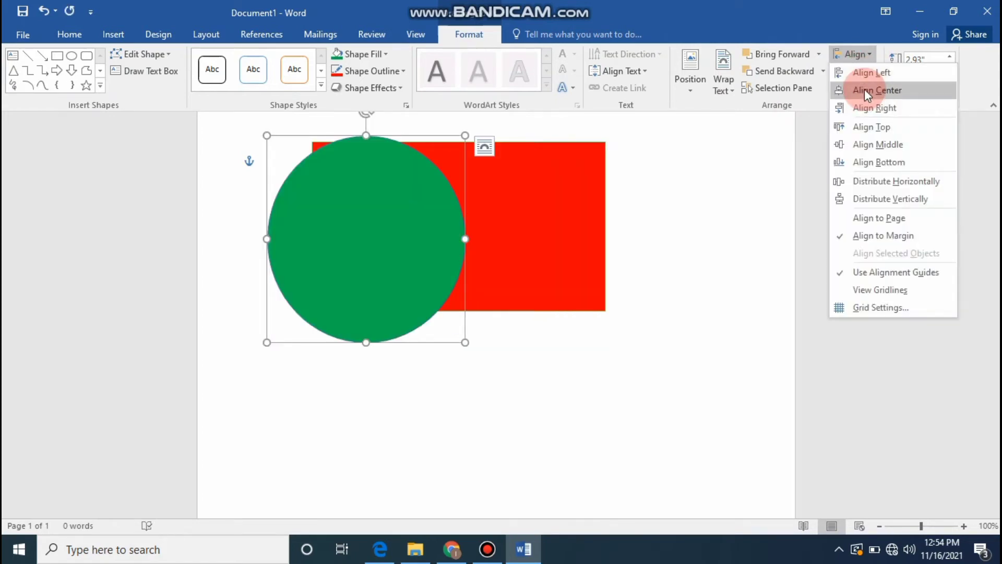
click(864, 90)
click(865, 52)
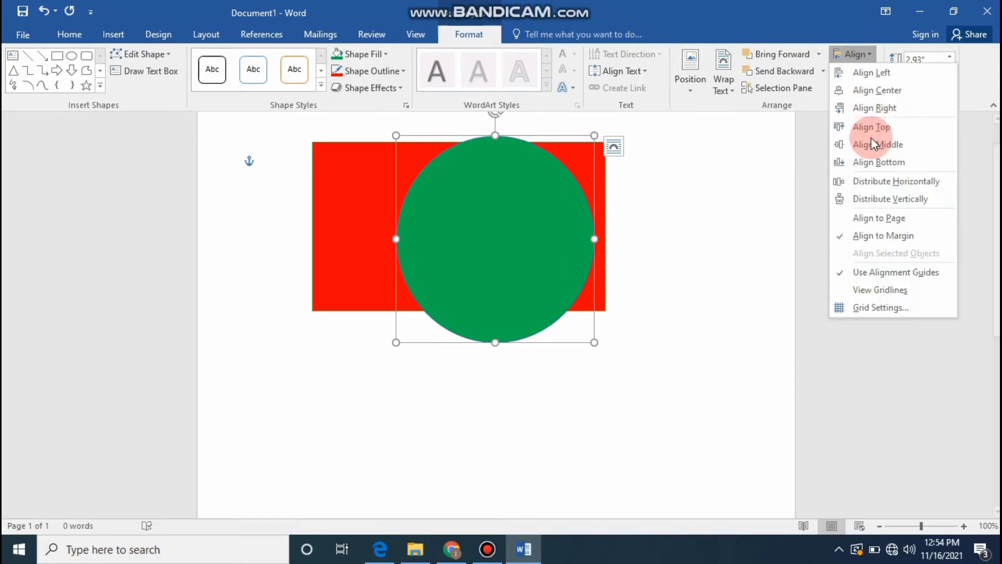
click(872, 140)
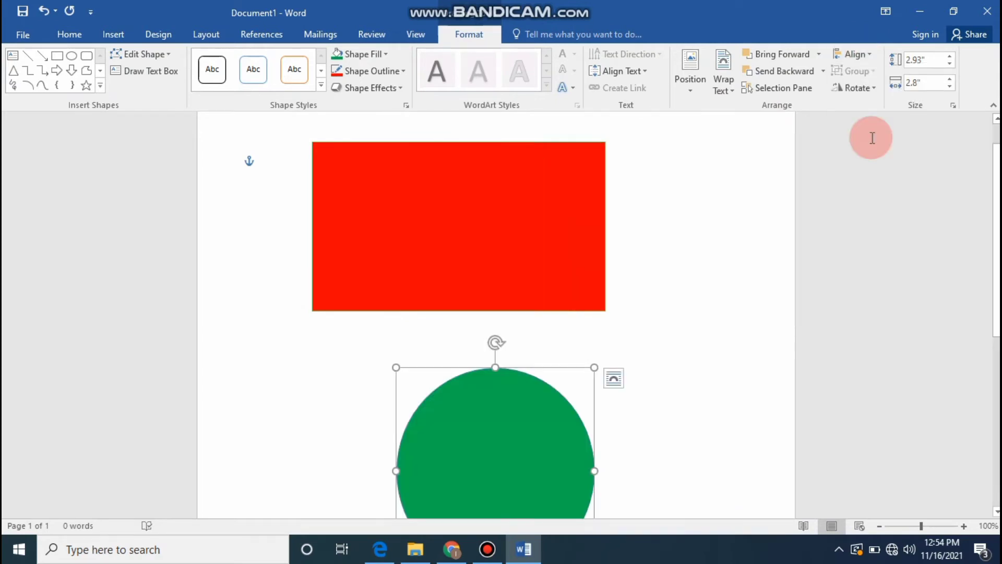
- Select the red rectangle and the green oval together and group them
click(868, 54)
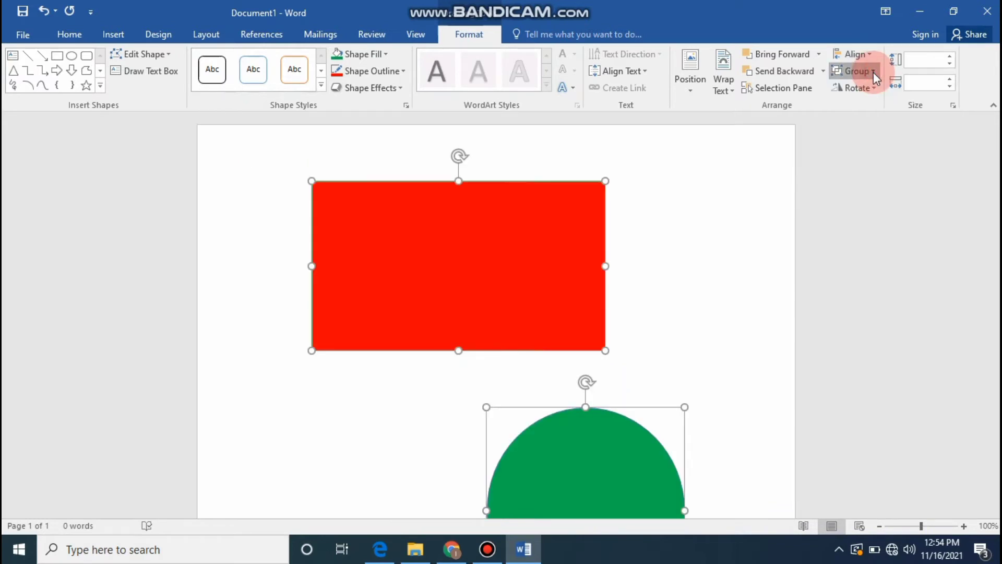
click(870, 72)
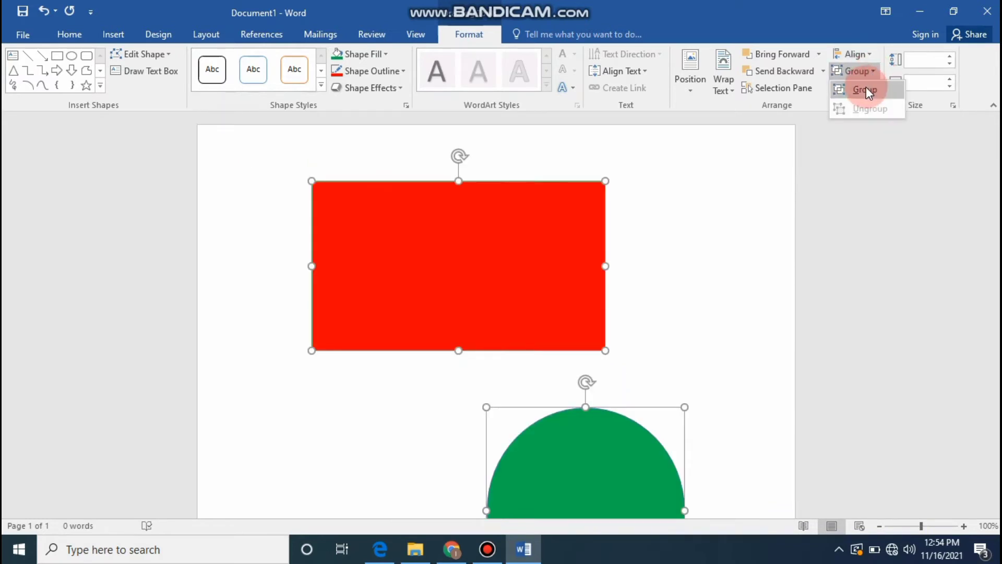
click(866, 89)
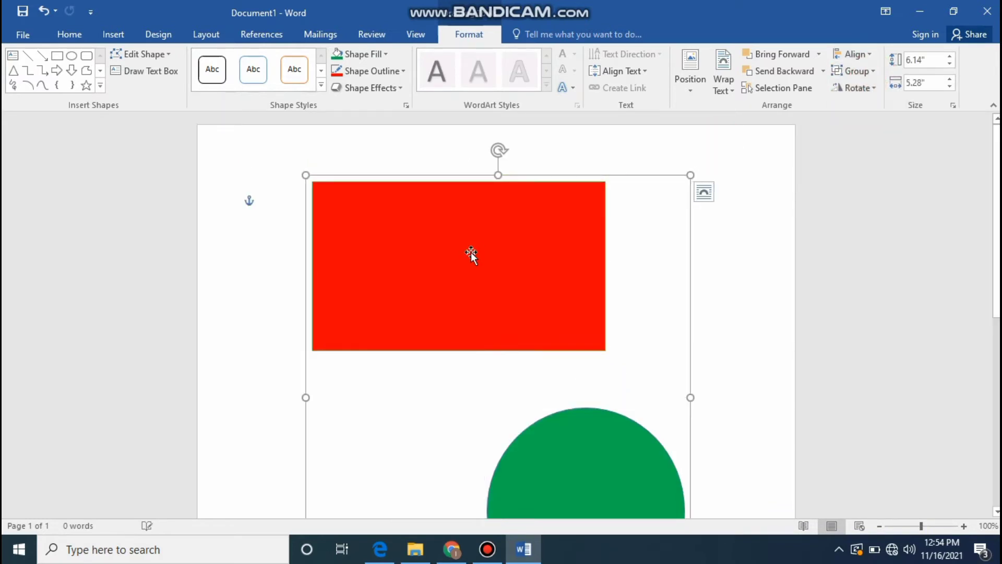
- Move the grouped rectangle and oval together slightly left and down on the page, and undo the move
drag(363, 263, 433, 269)
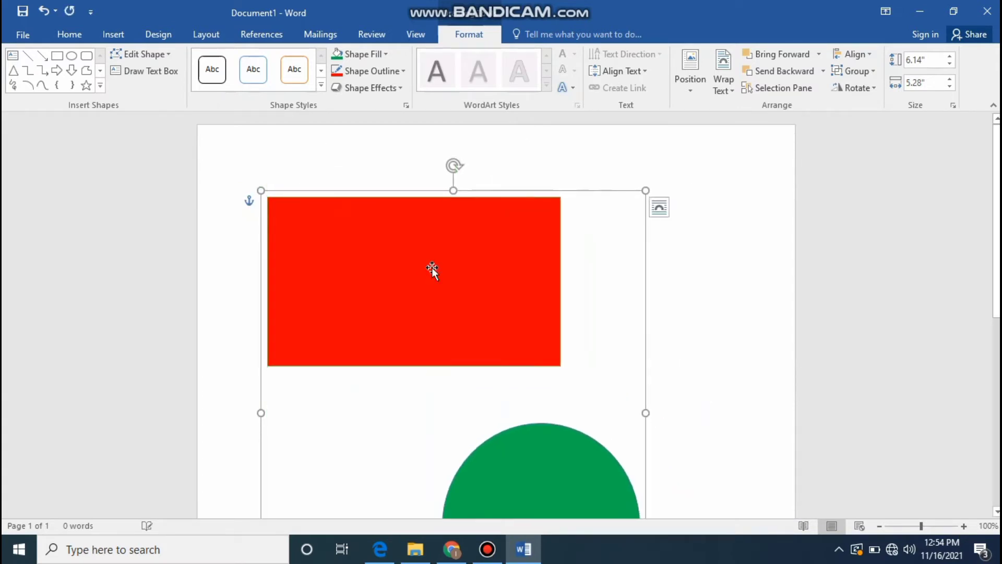
key(ctrl+z)
click(505, 273)
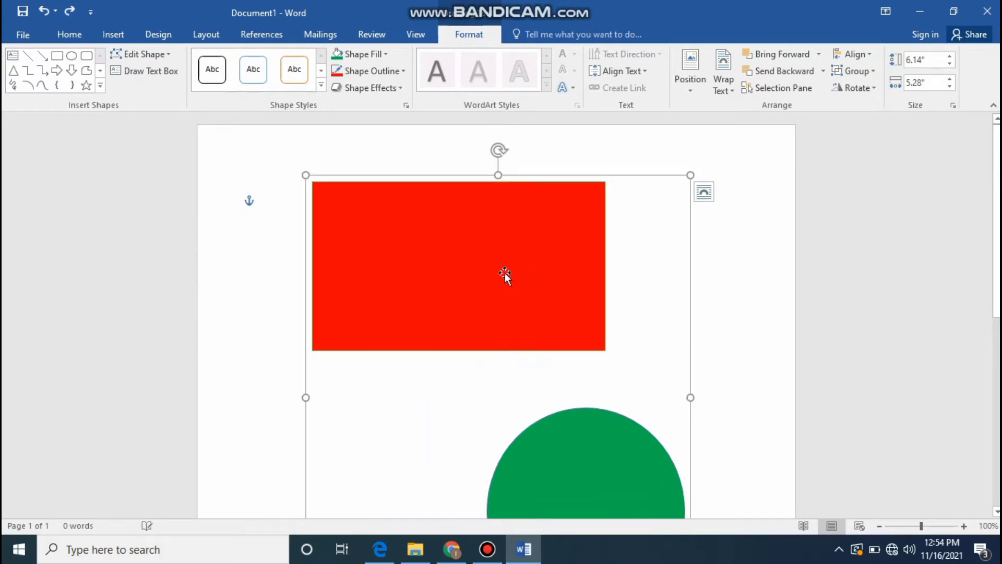
click(504, 272)
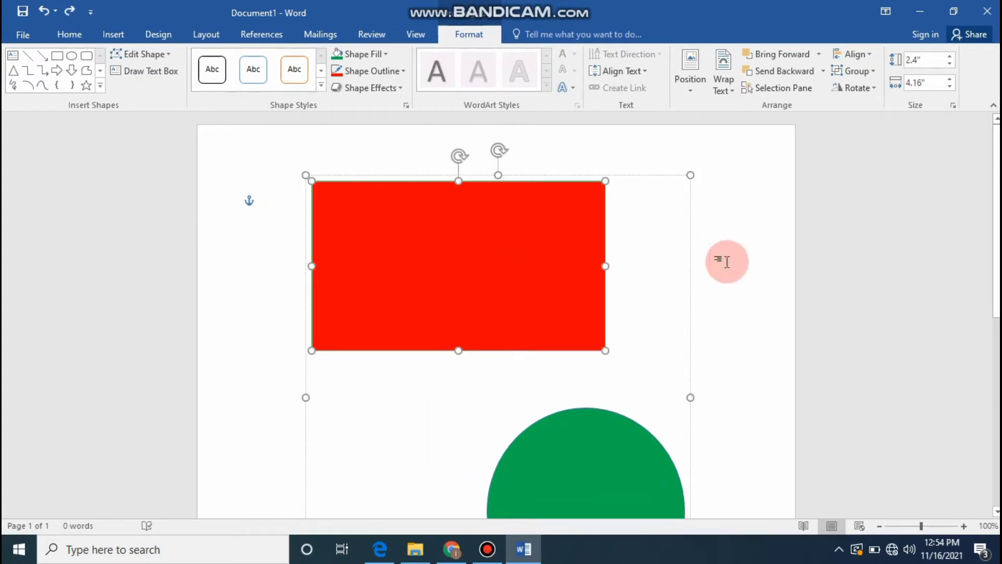
click(752, 259)
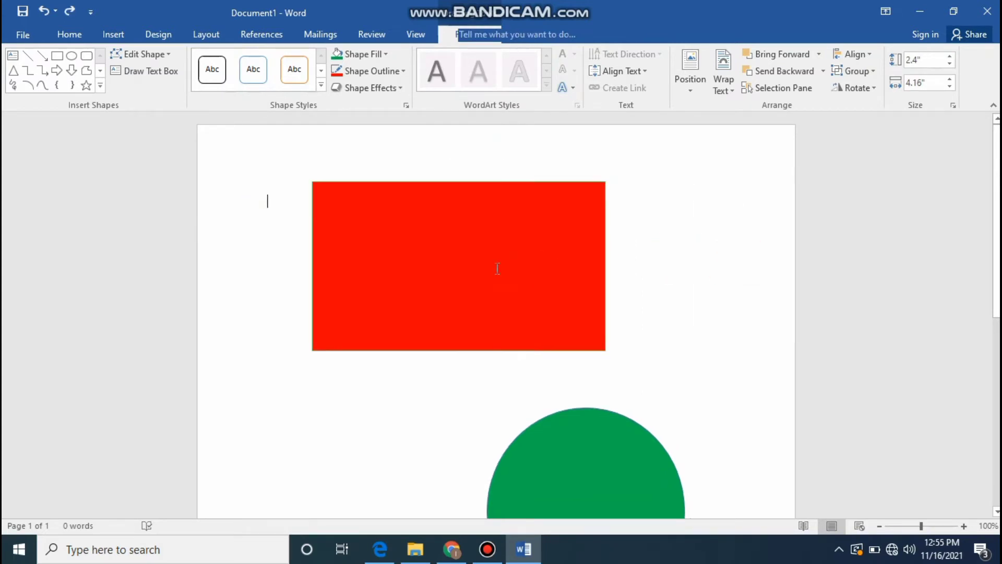
- Ungroup the red rectangle and green oval and deselect them
click(493, 227)
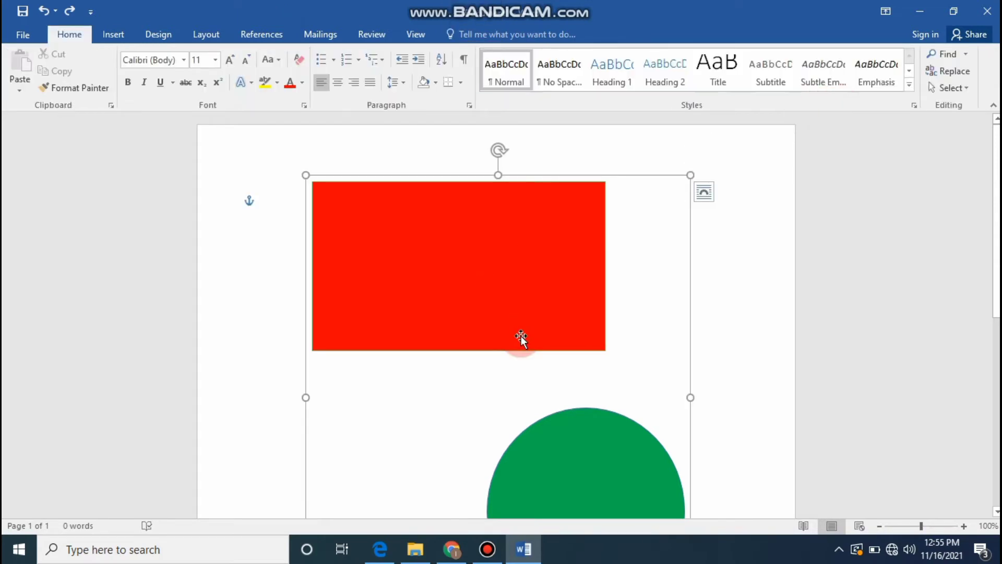
click(469, 34)
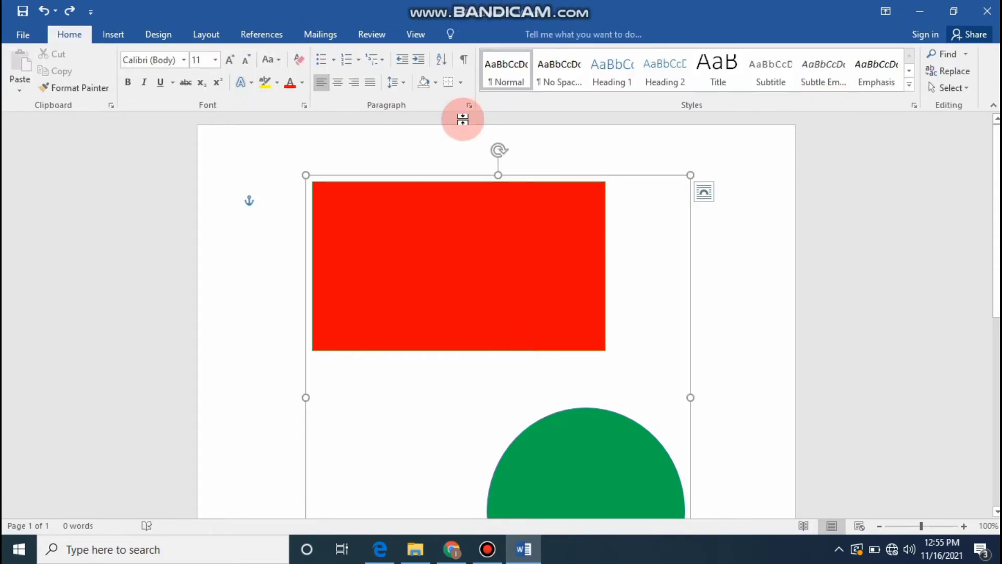
click(463, 211)
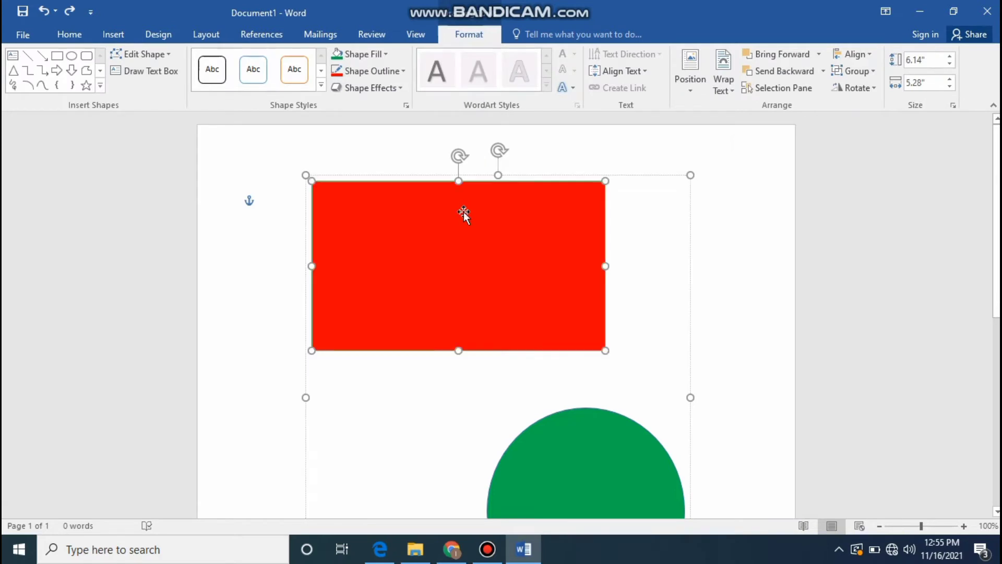
click(872, 70)
click(861, 115)
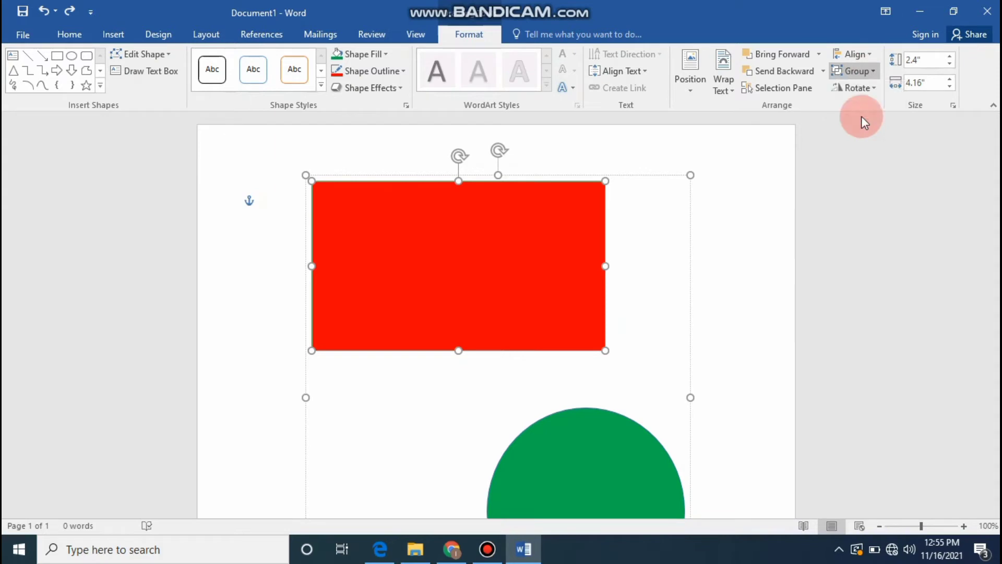
click(784, 238)
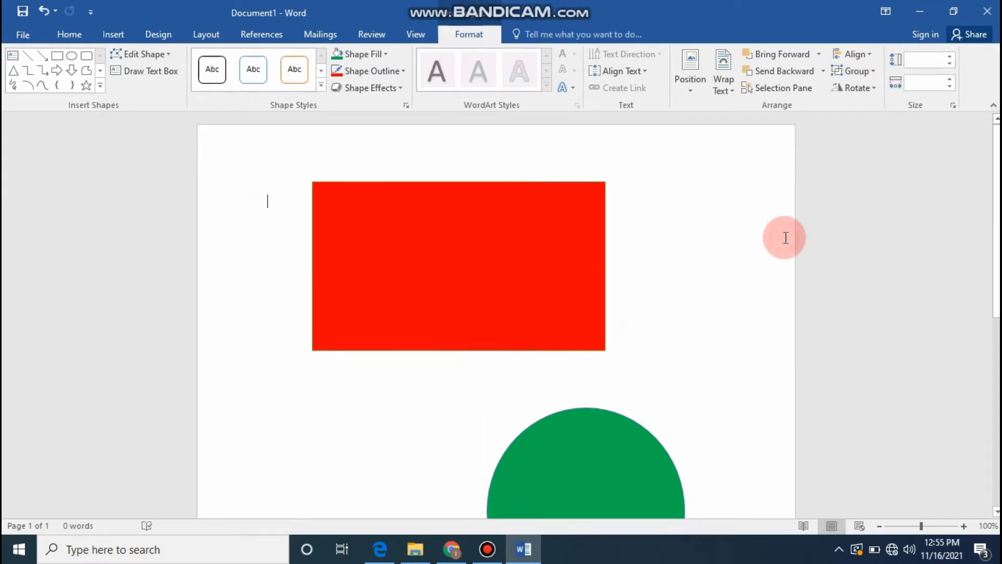
- Rotate the red rectangle in 90° turns right and left so that it stands upright
click(525, 238)
click(871, 86)
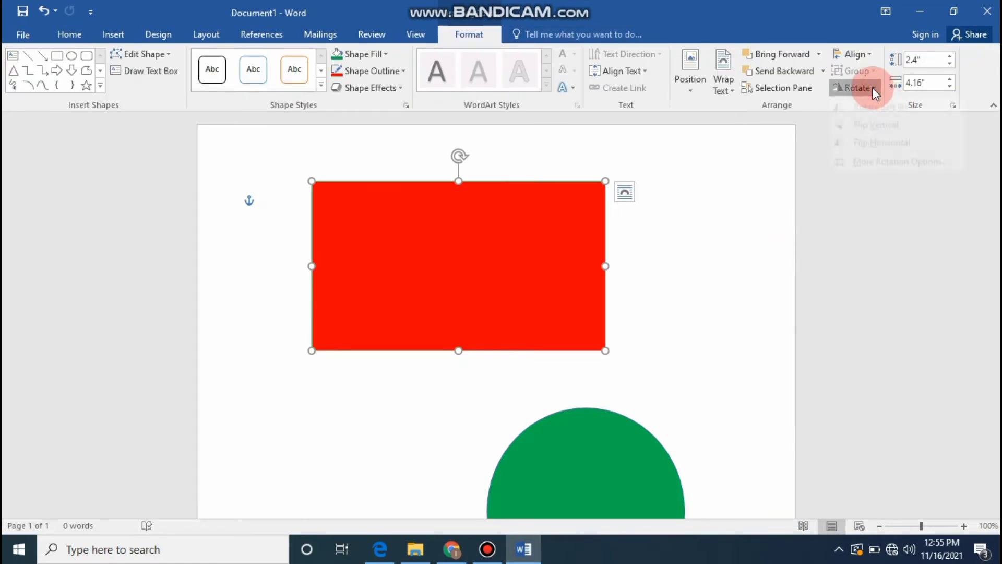
click(872, 106)
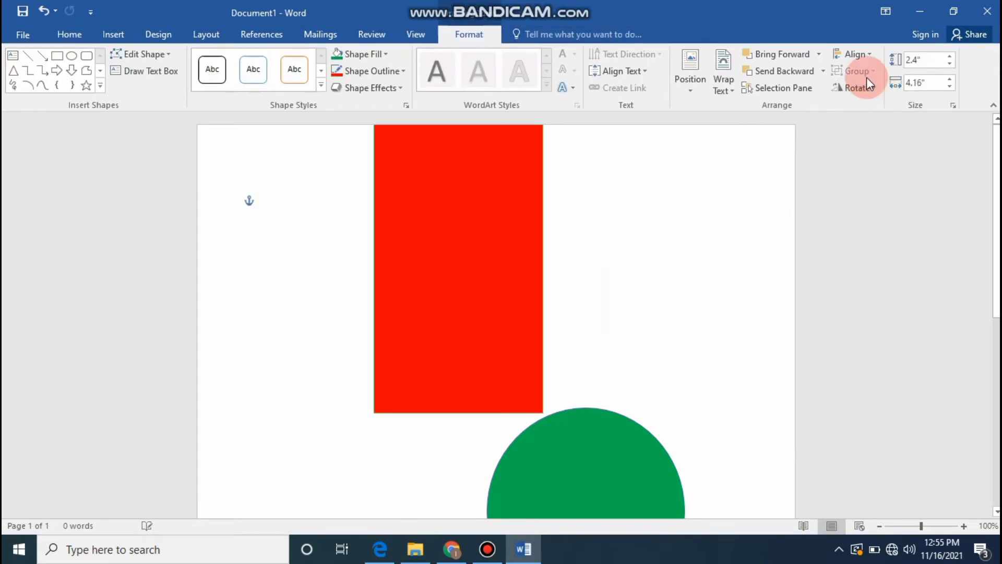
click(872, 87)
click(876, 124)
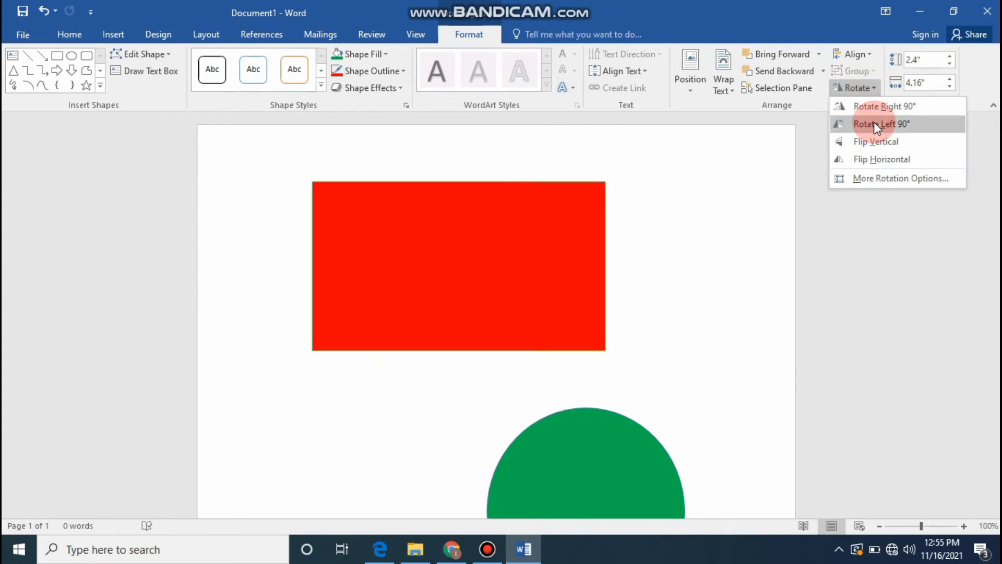
click(873, 123)
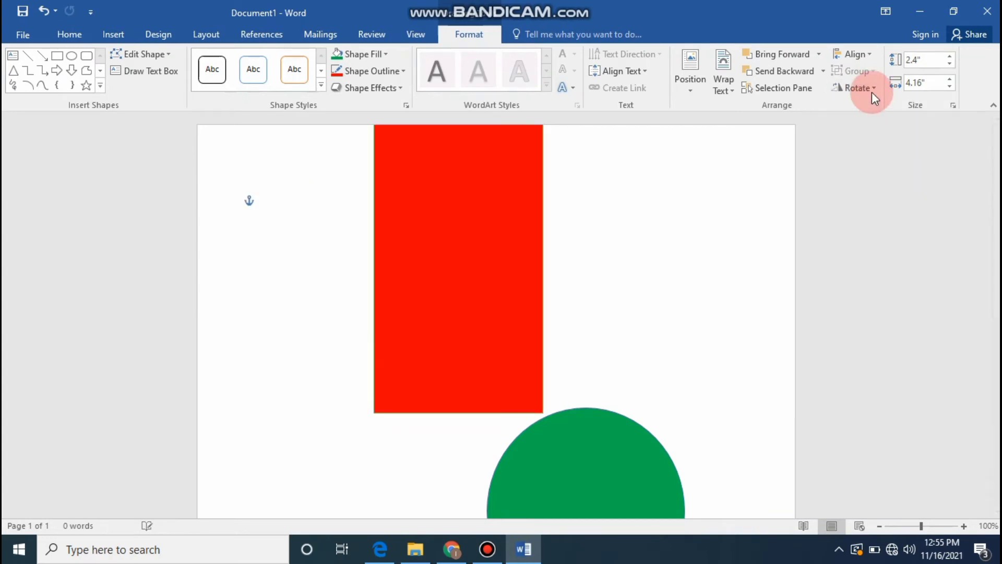
click(872, 93)
click(870, 153)
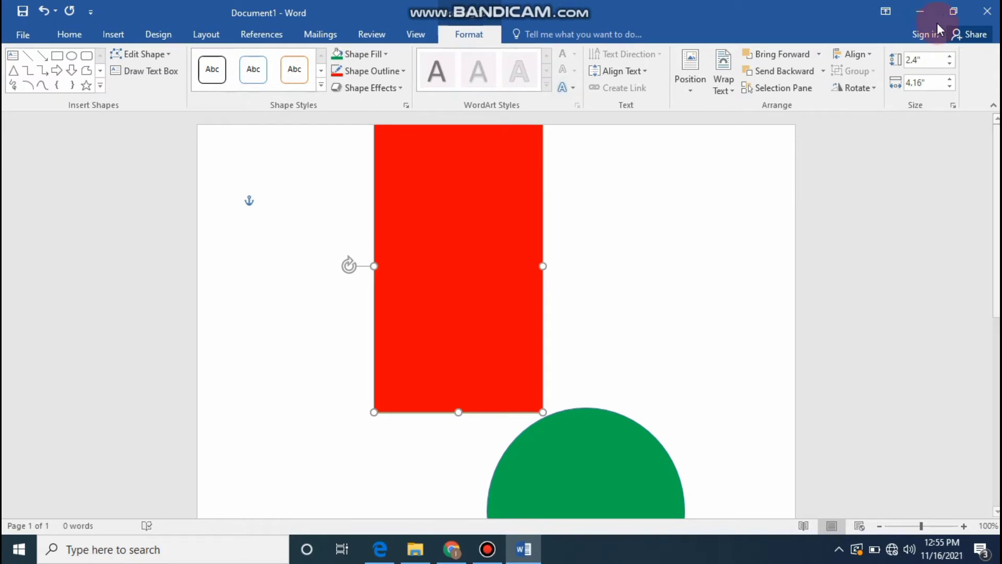
- Increase the red rectangle's height in steps beyond 2.9", and resize it from its corner to about 2.83" high and 3.64" wide
click(954, 39)
click(952, 55)
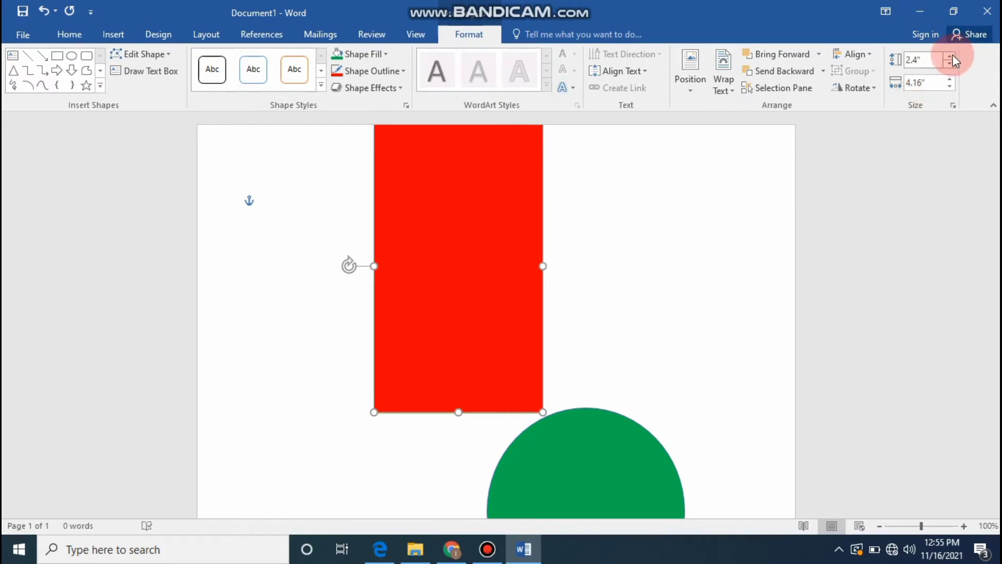
click(953, 56)
click(953, 55)
click(953, 55)
click(953, 55)
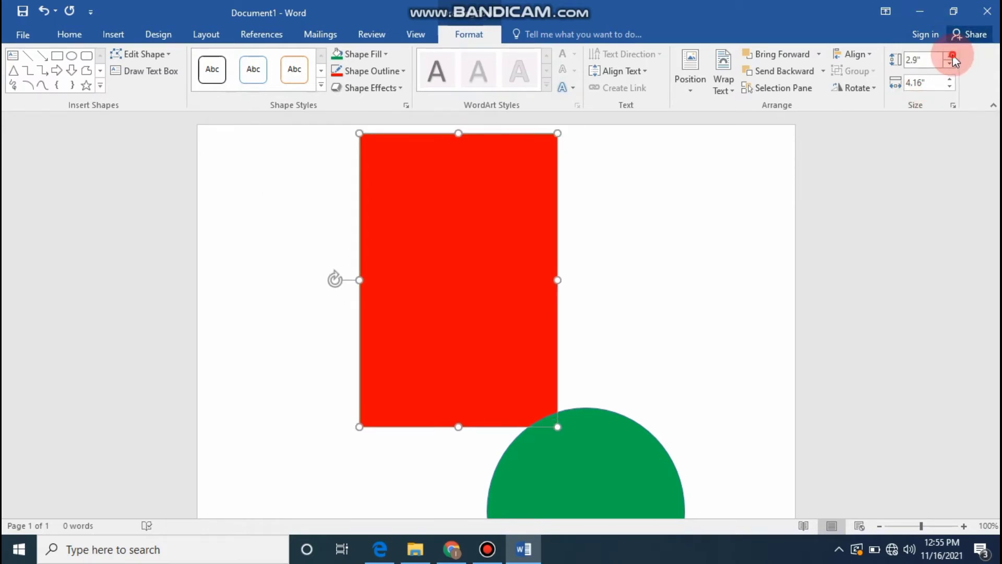
click(952, 56)
click(953, 55)
click(952, 56)
drag(349, 144, 382, 194)
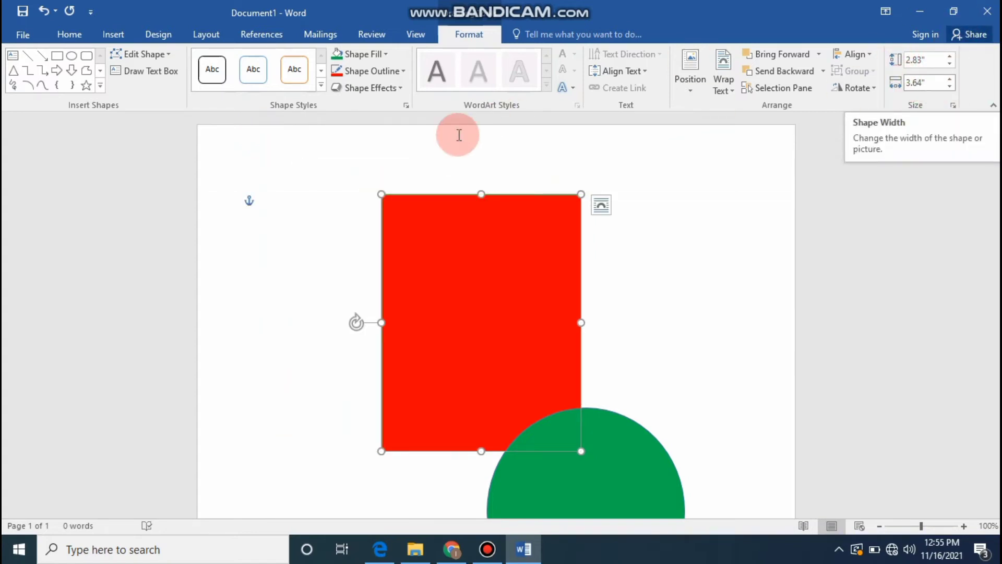
click(584, 310)
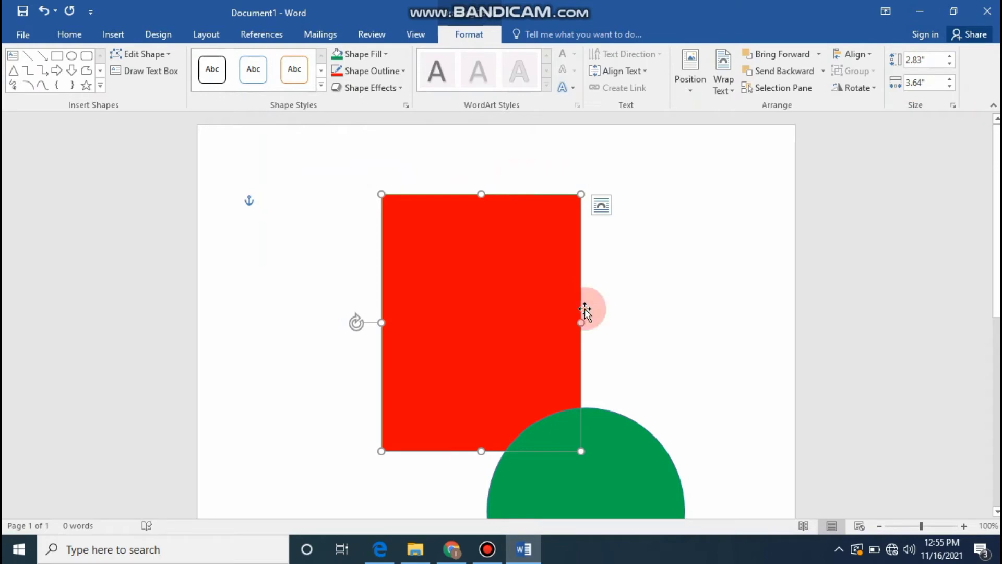
- Change the red rectangle's shape to a right triangle
click(612, 235)
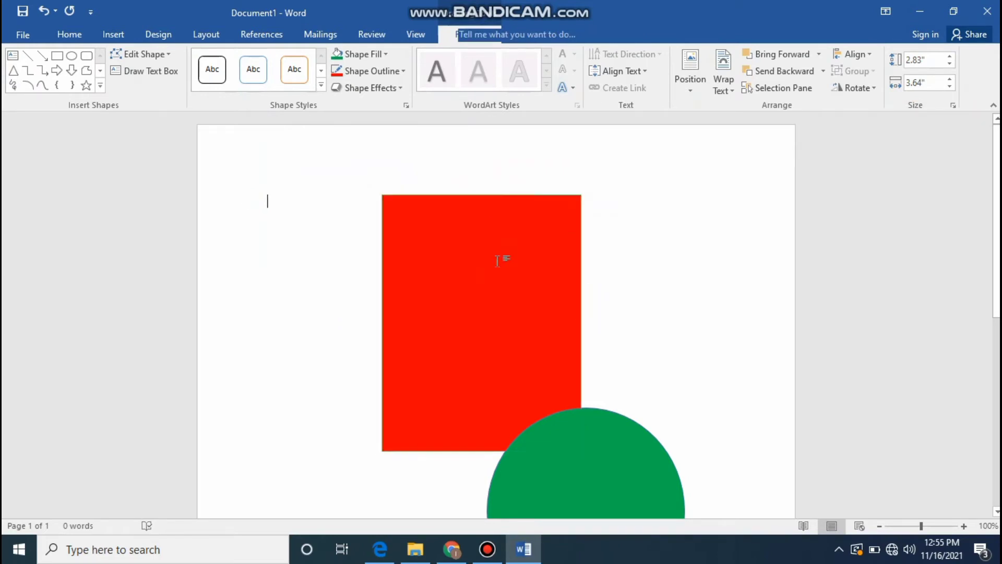
click(497, 261)
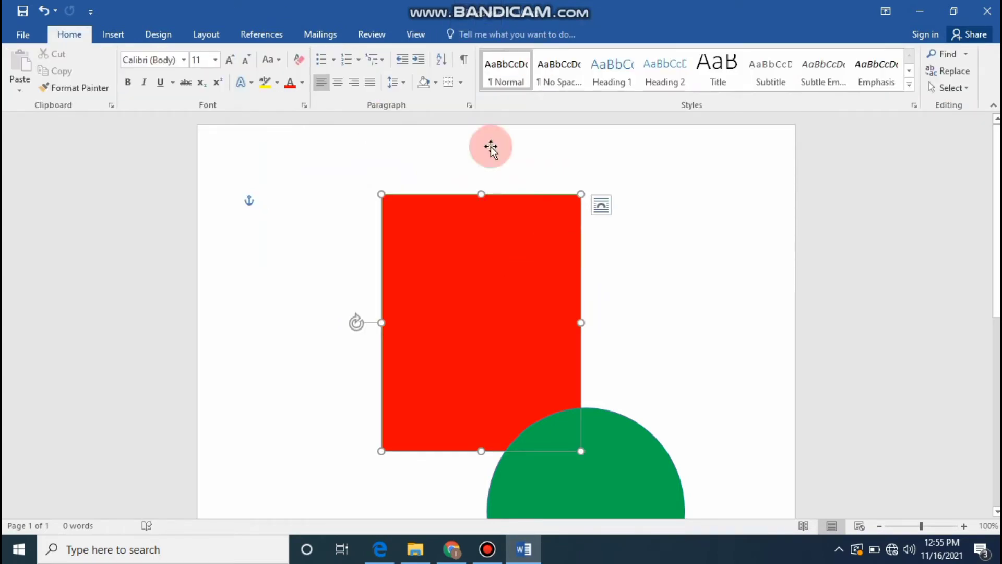
click(448, 269)
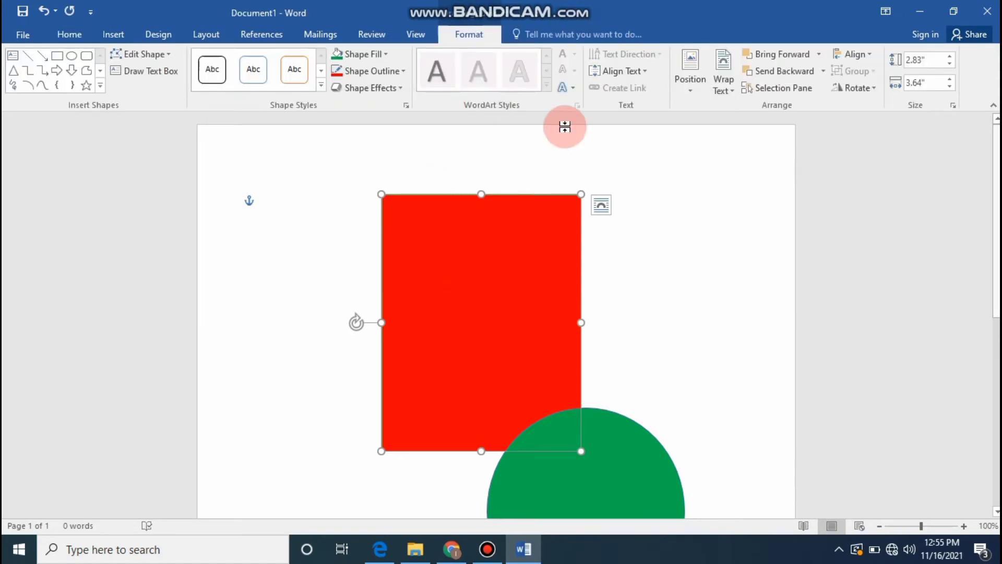
click(171, 54)
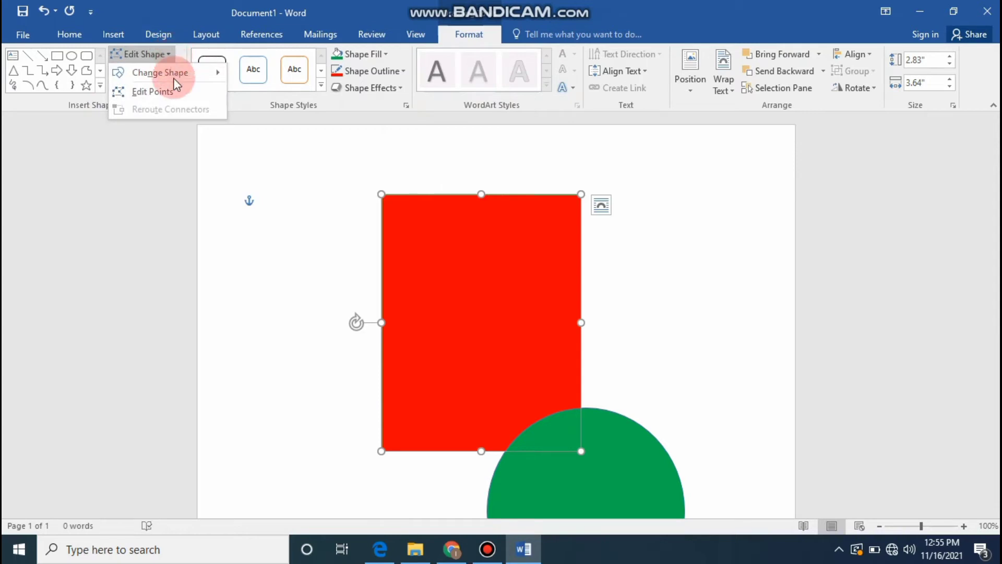
mouse_move(173, 89)
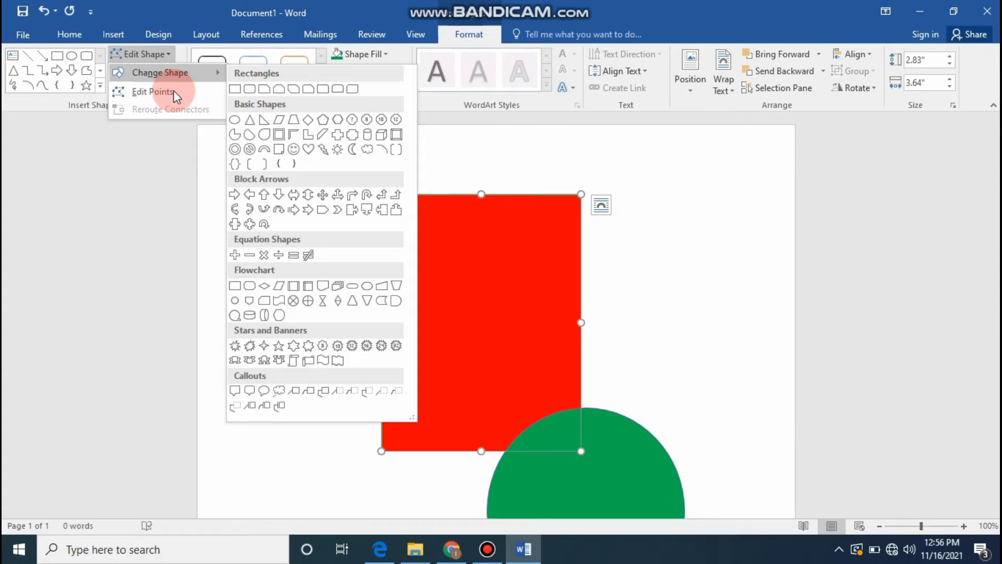
click(263, 124)
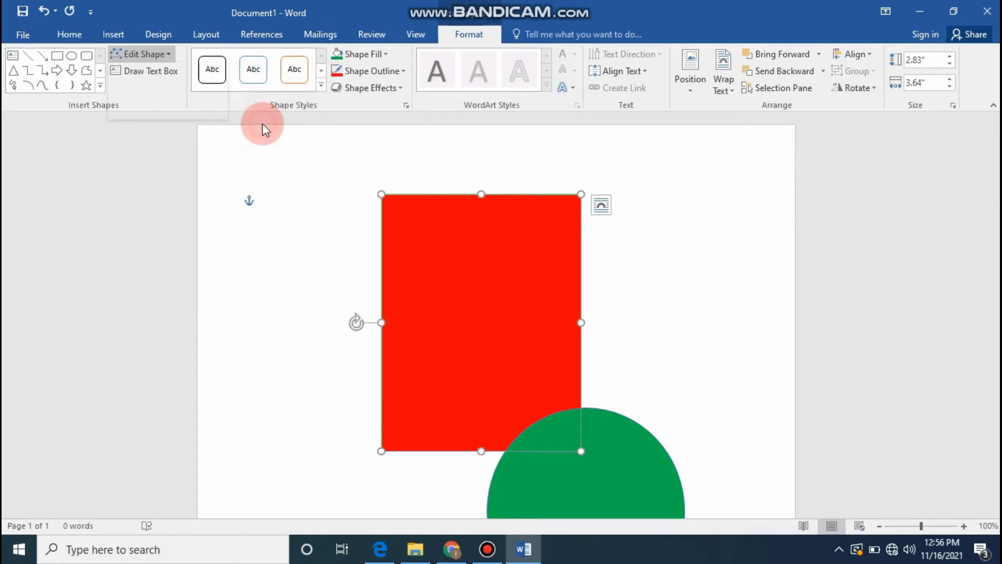
- Draw a text box about 0.83" high and 1.8" wide beside the red triangle and enter "hyyyy" in it
click(166, 73)
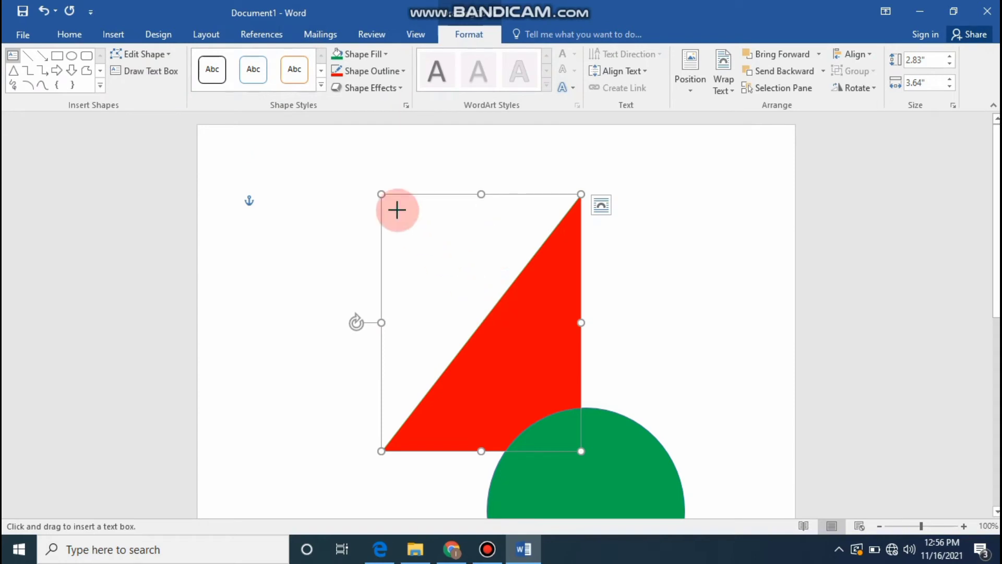
mouse_move(339, 192)
mouse_down()
mouse_move(369, 217)
mouse_move(465, 251)
mouse_up()
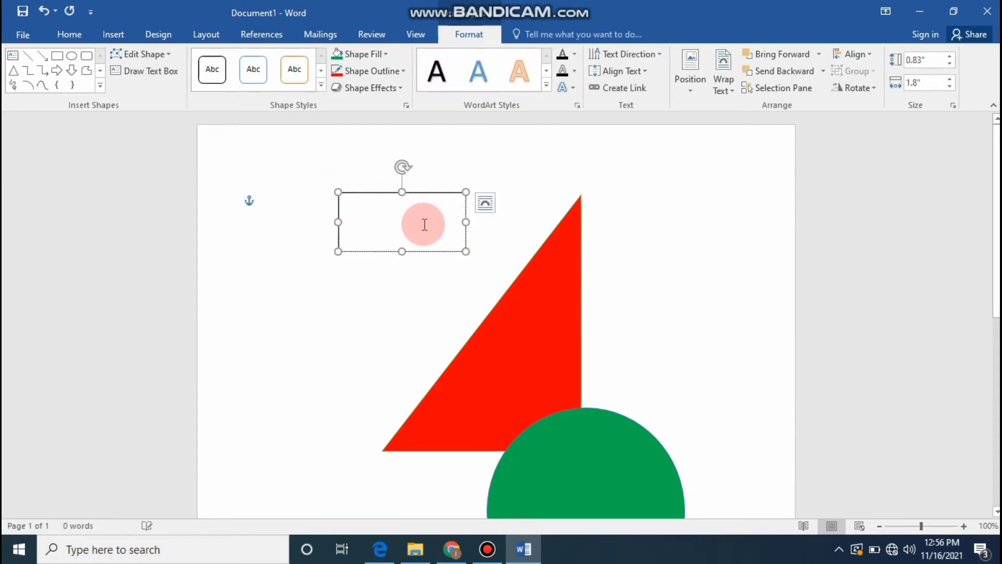
text(hyyyy)
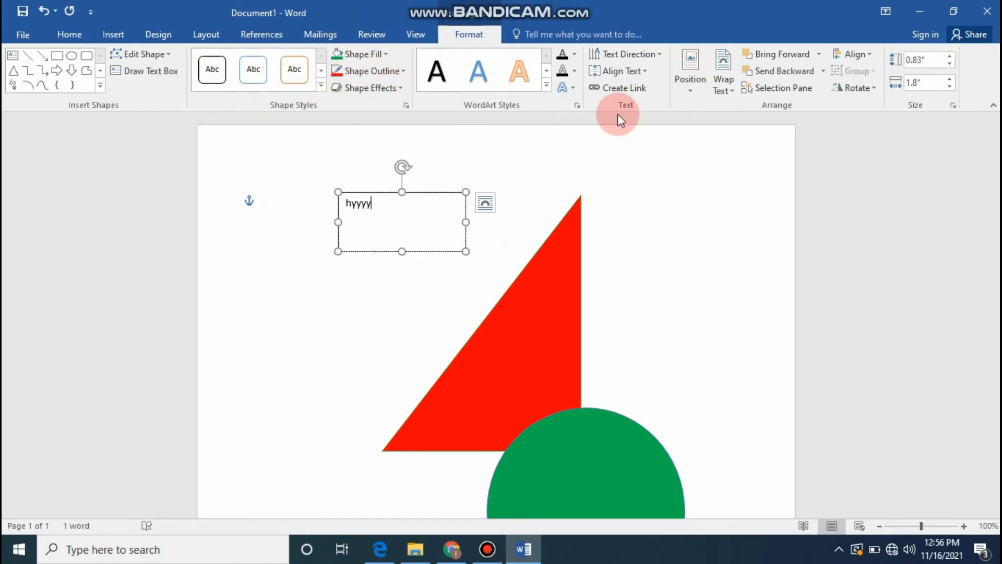
- Clear the text box's text and delete the text box and all shapes from the page
click(547, 86)
click(684, 159)
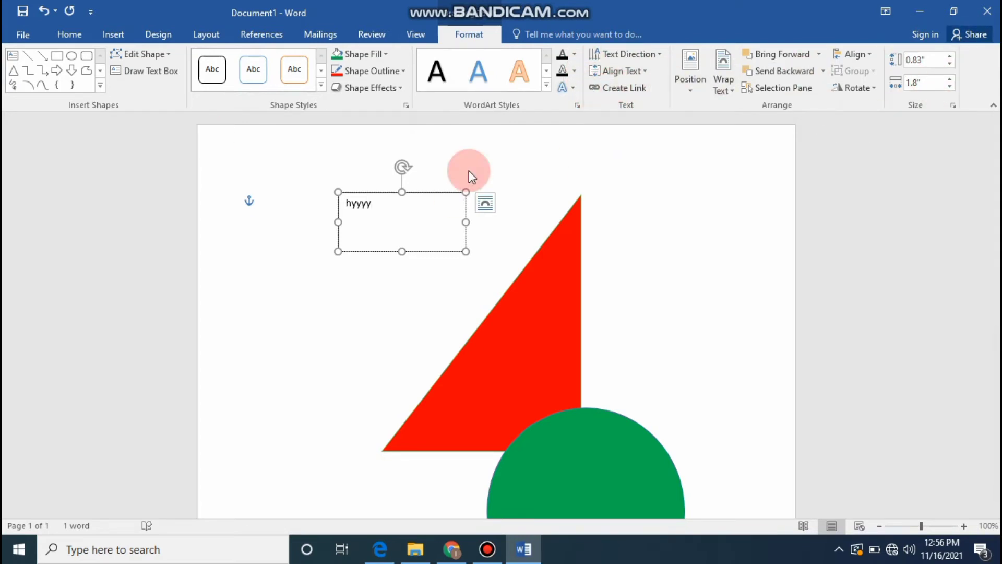
key(ctrl+a)
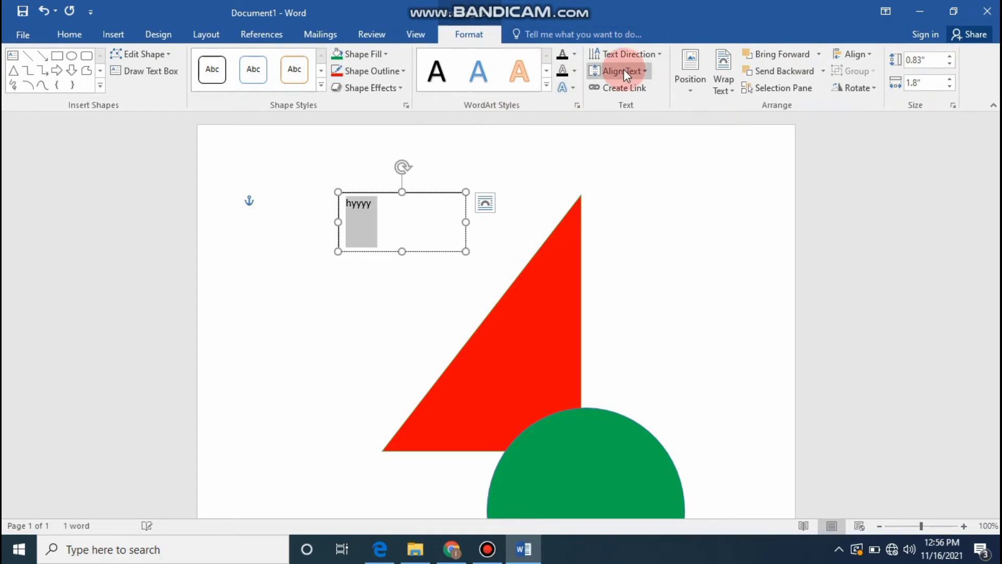
key(BackSpace)
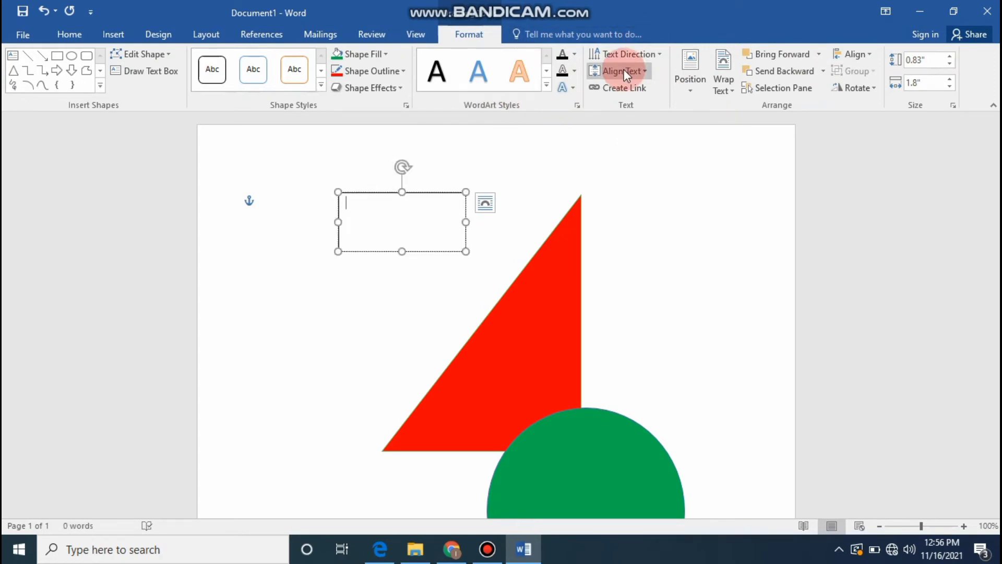
click(650, 224)
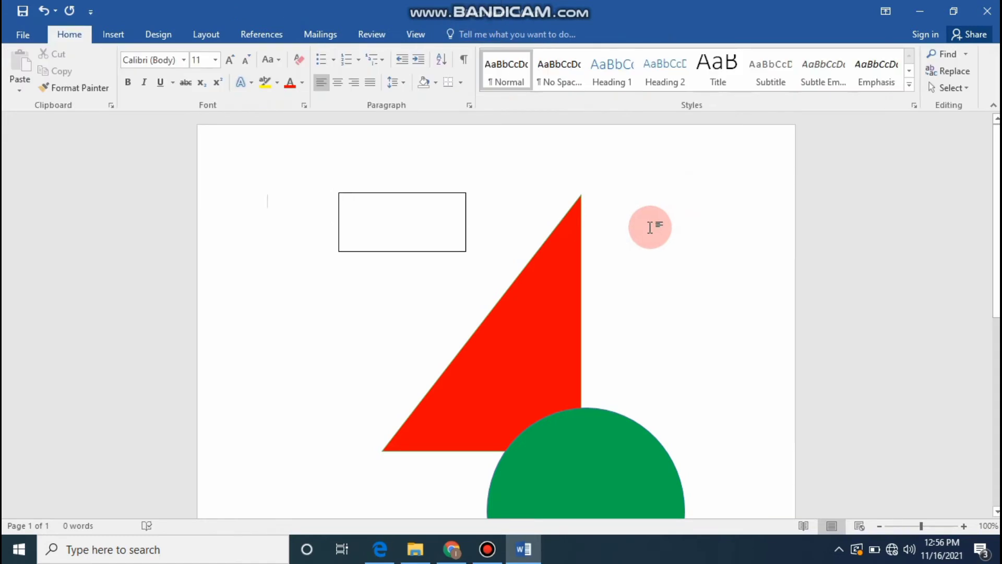
key(ctrl+a)
key(Delete)
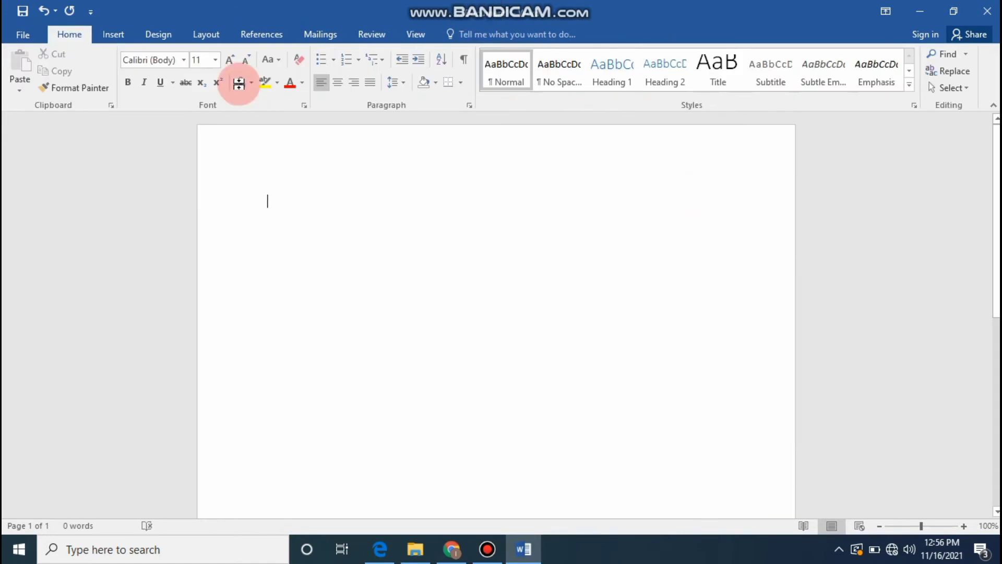
- Insert the portrait photo and darken it with the first preset in the second row of the Brightness/Contrast corrections
click(114, 36)
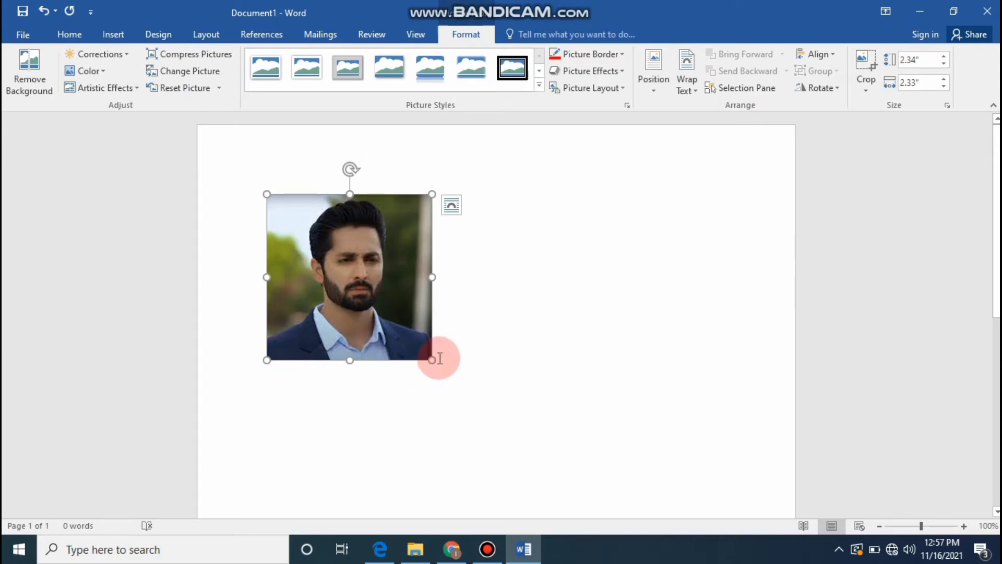
click(399, 336)
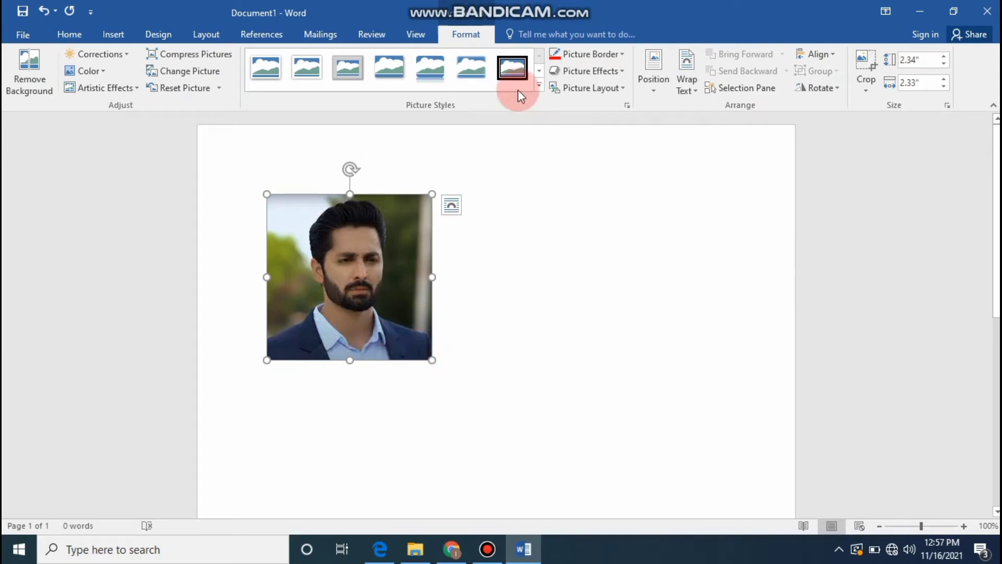
click(136, 89)
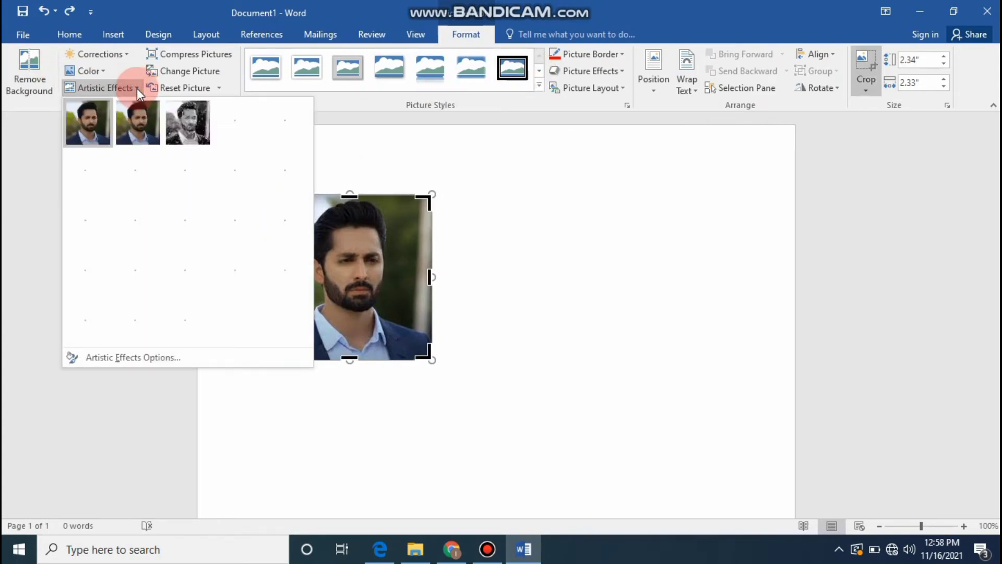
click(125, 56)
click(125, 55)
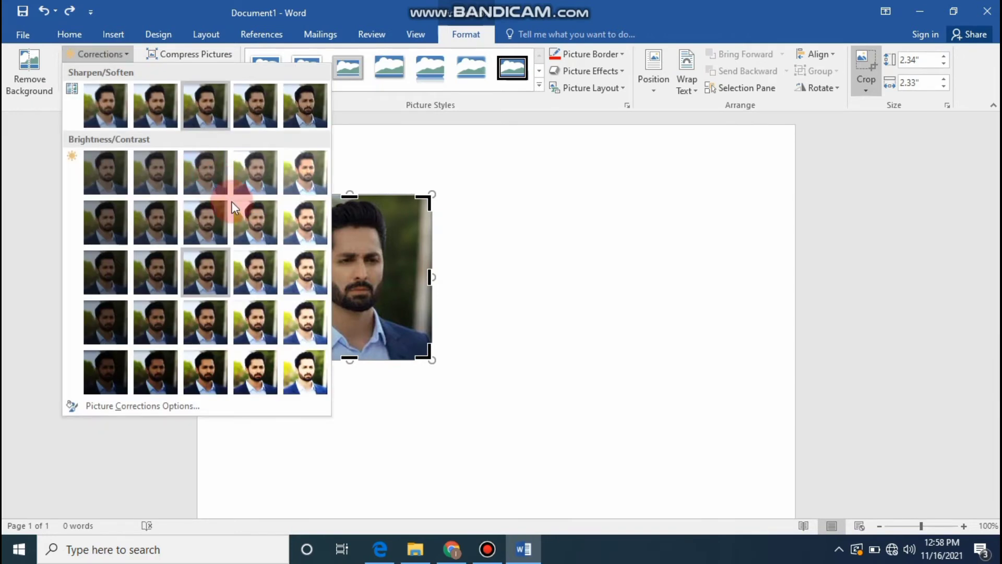
click(101, 216)
click(304, 215)
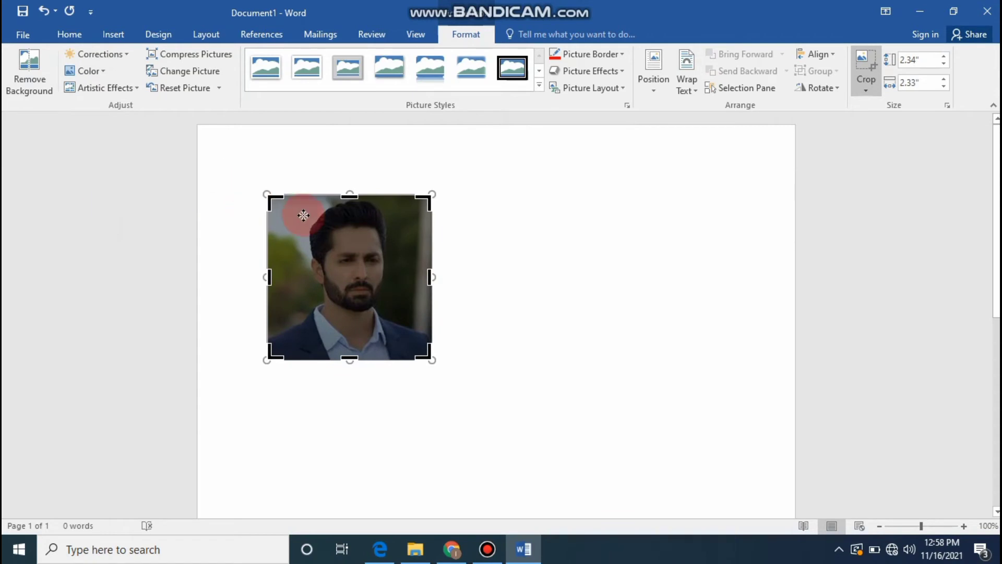
key(Escape)
- Paste two copies of the darkened photo after the original, one beside it and one below
click(477, 258)
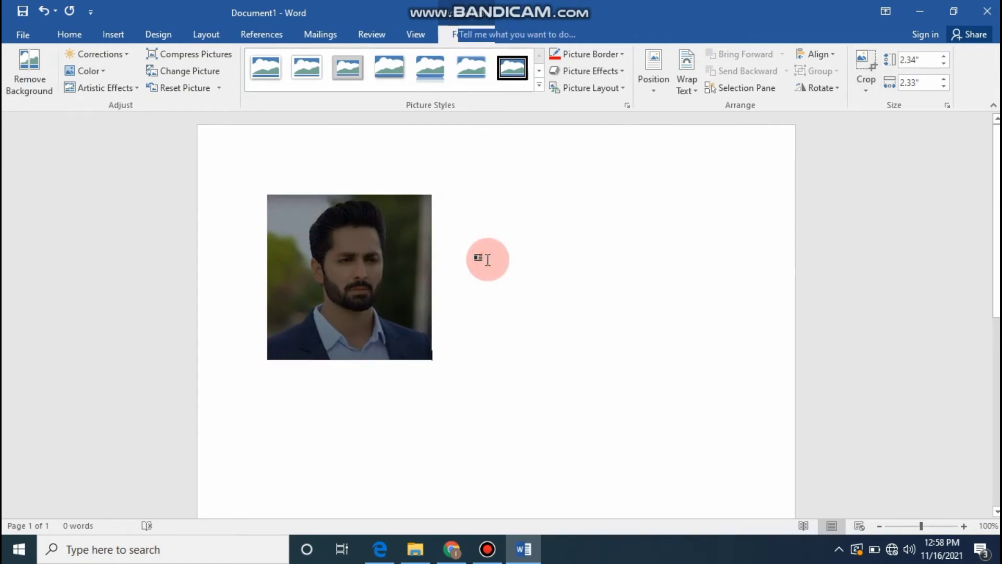
key(ctrl+v)
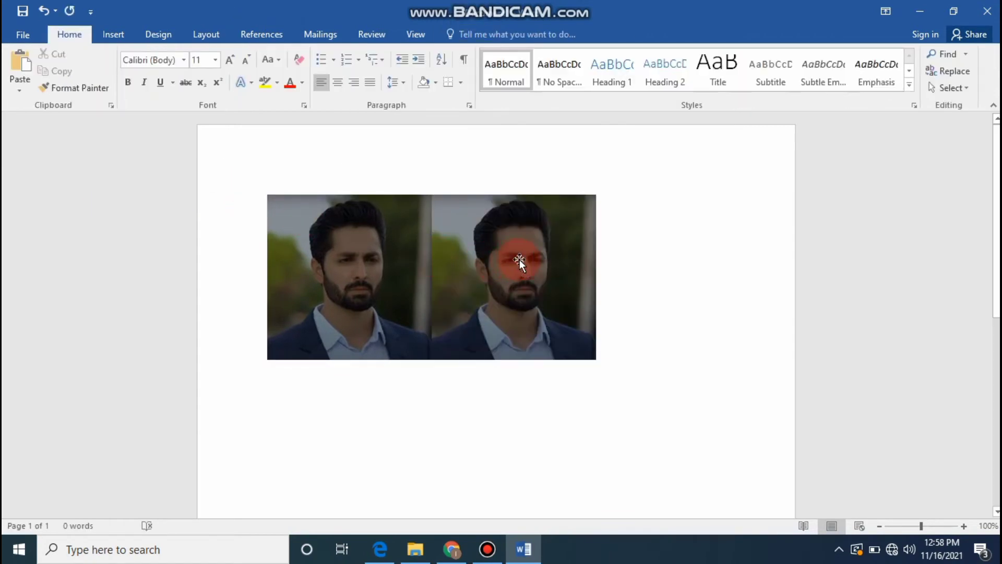
click(519, 259)
key(ctrl+v)
drag(387, 409, 718, 269)
- Brighten the second photo with the fourth preset in the first row of the Brightness/Contrast corrections
click(522, 280)
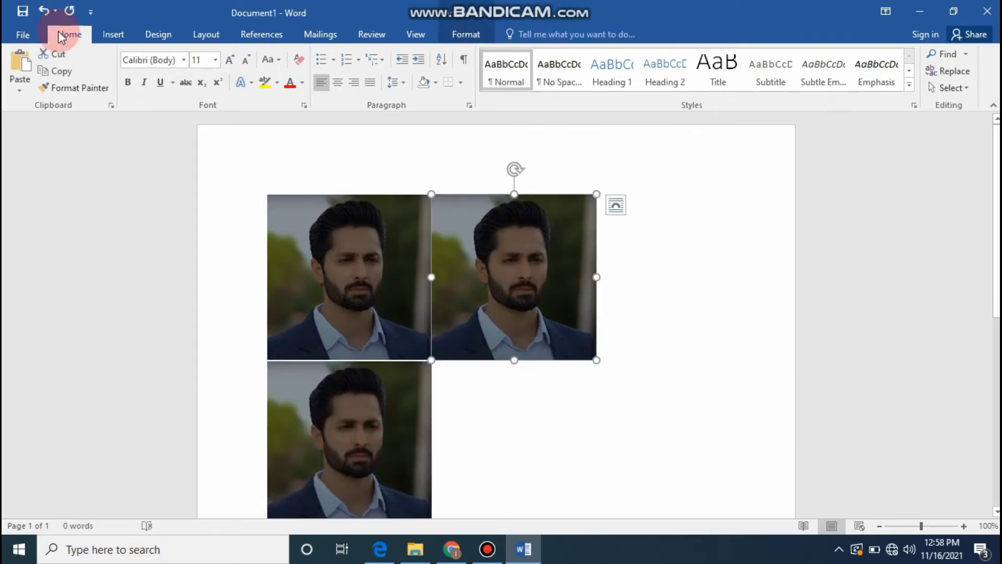
click(466, 34)
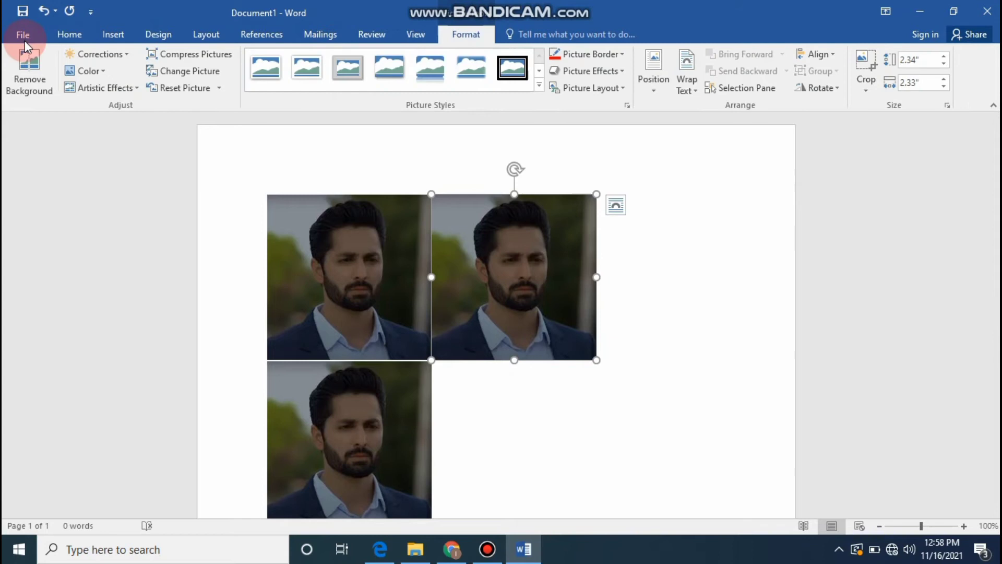
click(121, 54)
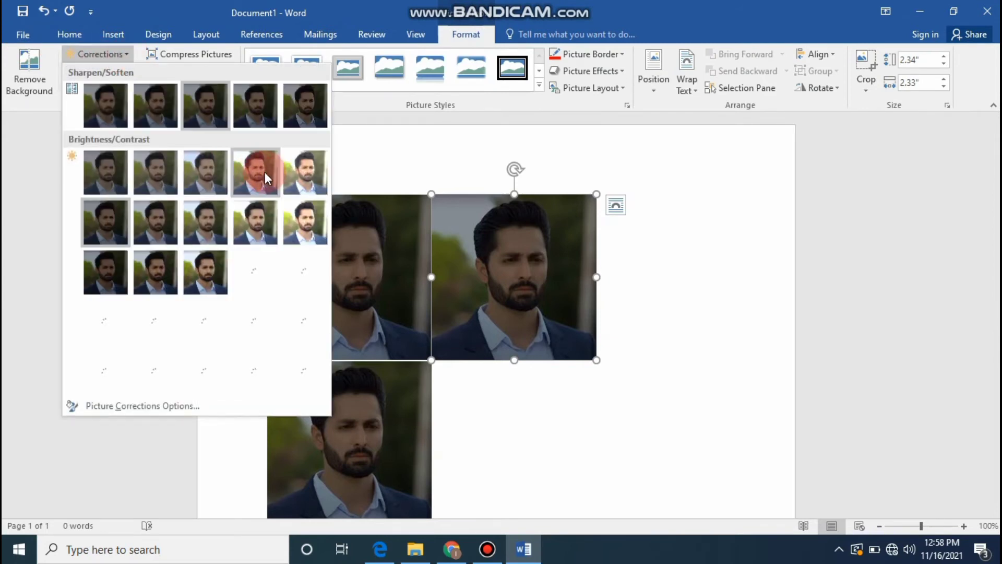
click(256, 171)
- Brighten the lower photo with the last preset in the third row of the Brightness/Contrast corrections and deselect it
click(359, 415)
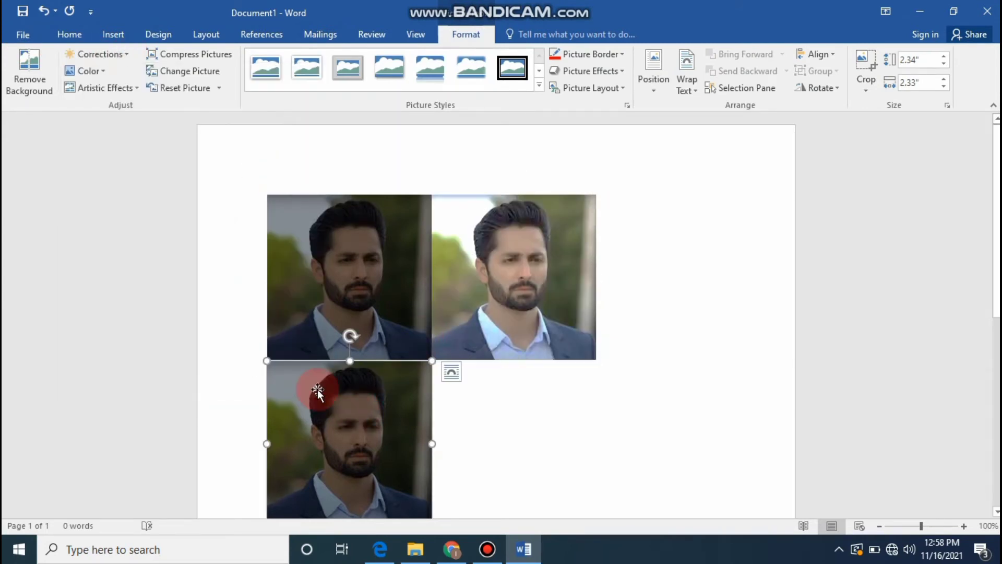
click(127, 54)
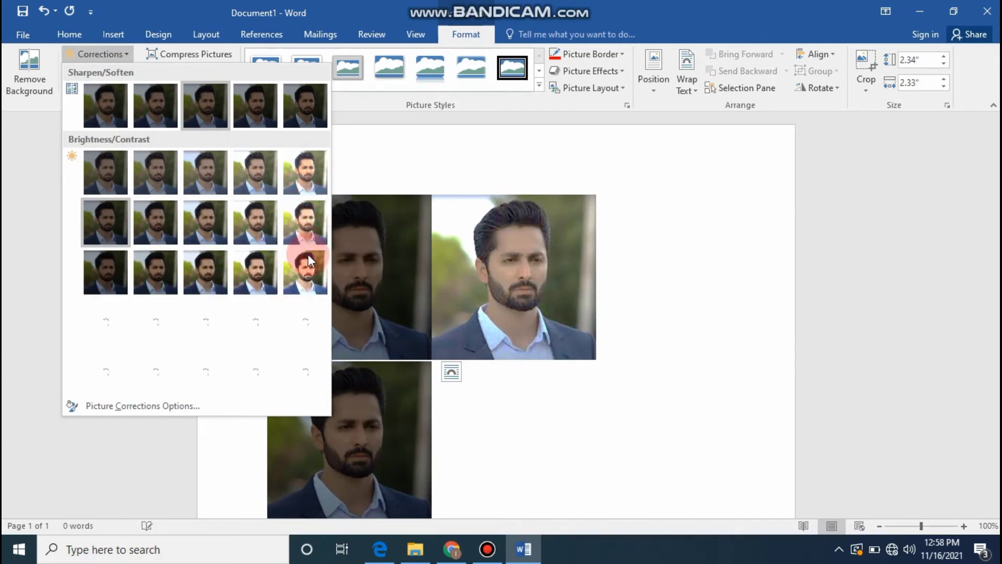
click(308, 271)
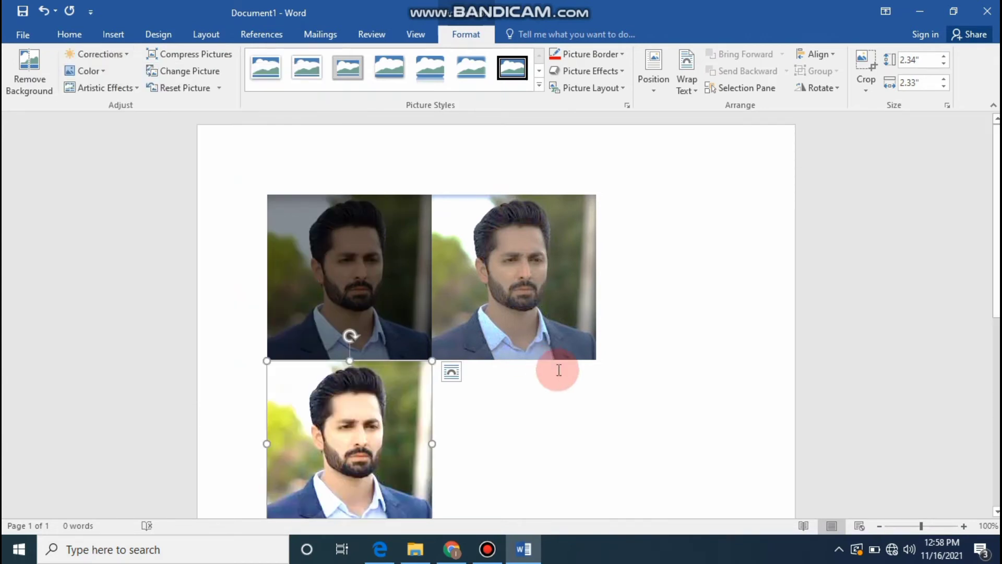
scroll(578, 404, down, 1)
click(457, 327)
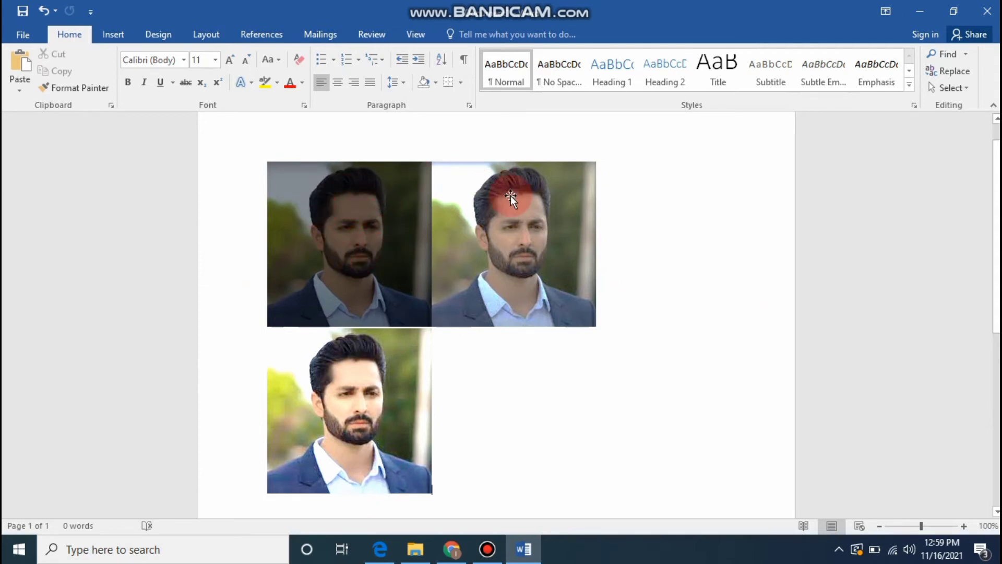
- Select the darkened first photo and reset its picture formatting
click(428, 276)
click(167, 87)
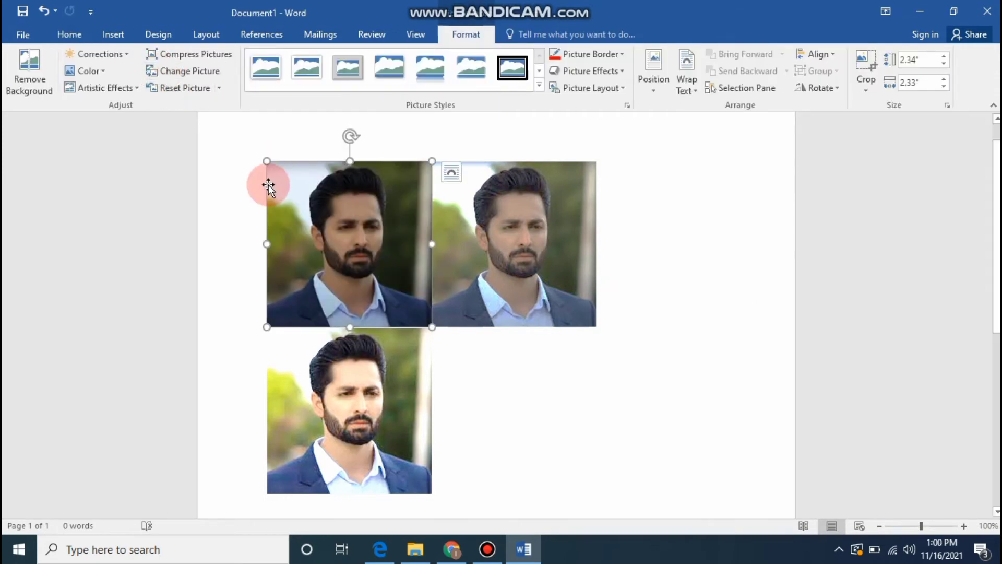
click(224, 84)
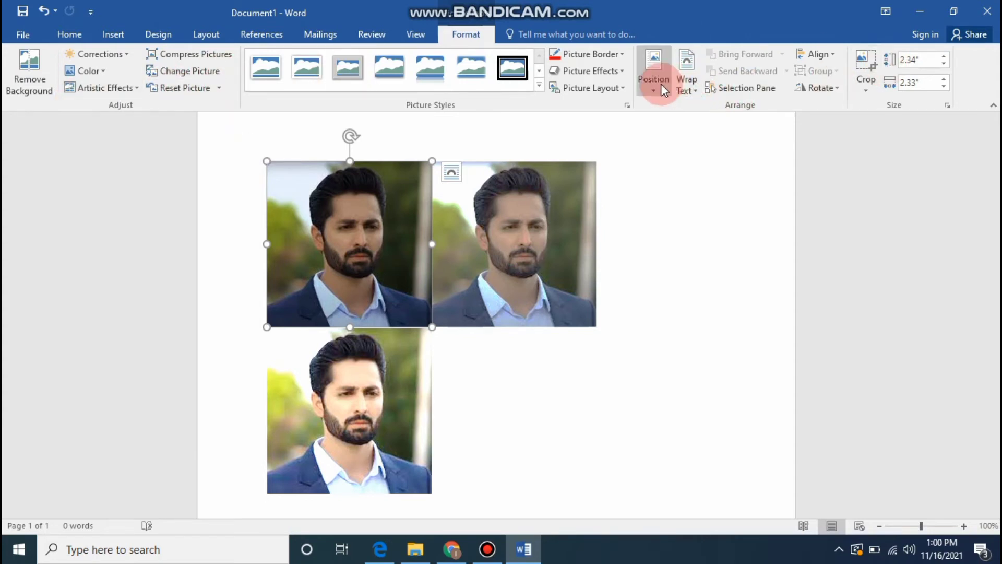
- Preview the Position presets and examine the Wrap Text options for the first photo
click(647, 94)
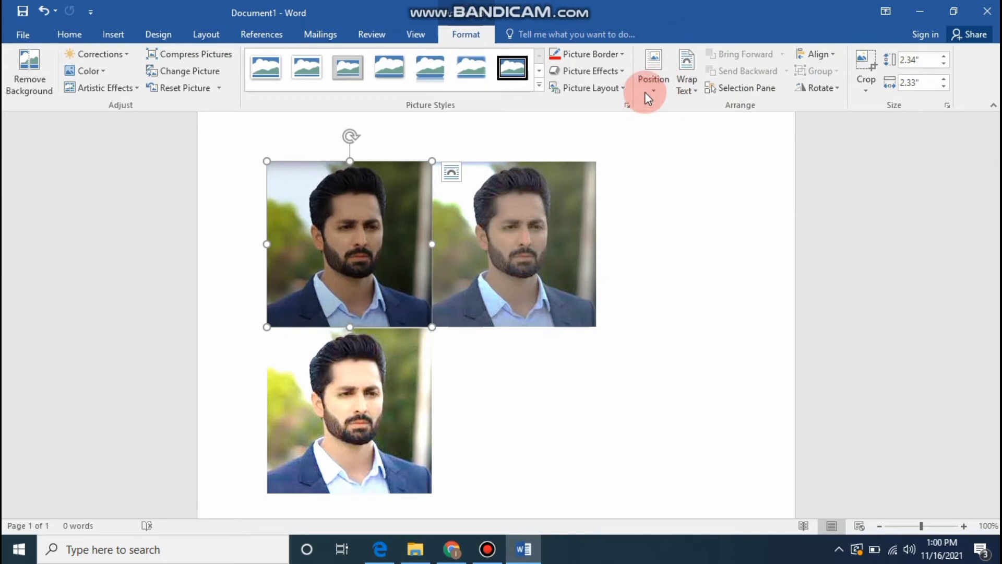
click(648, 88)
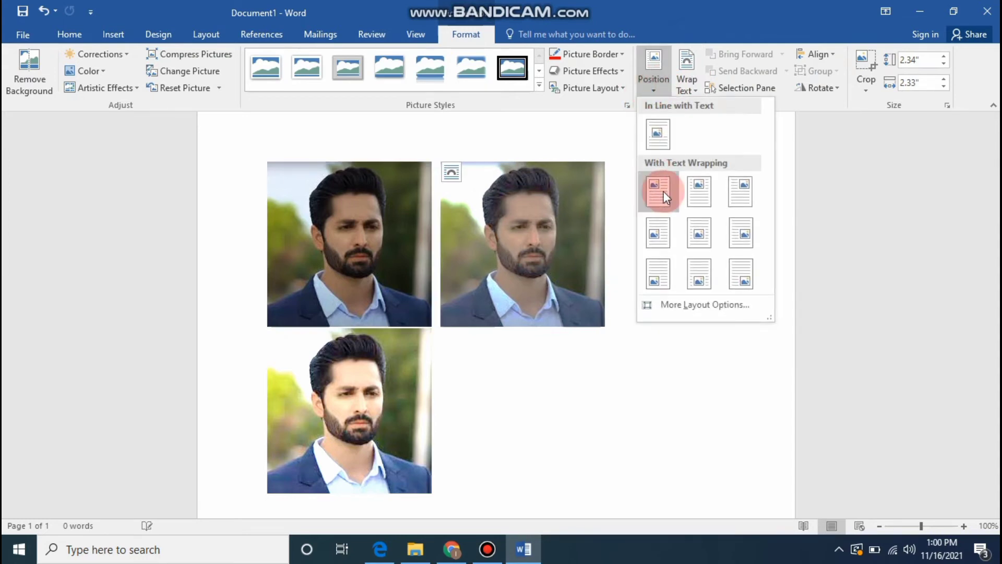
click(697, 88)
click(697, 89)
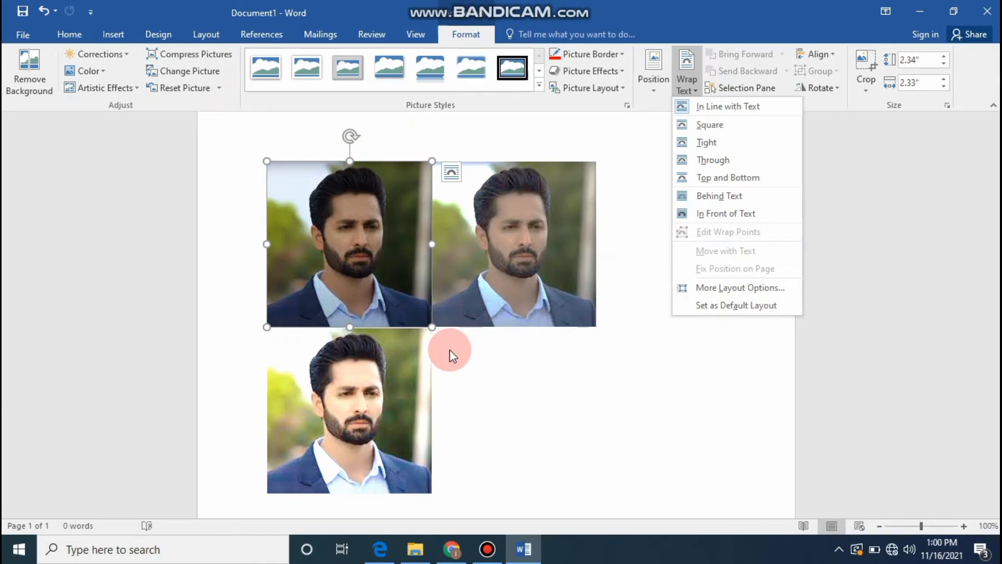
- Remove all three photos so that the page is blank
click(469, 385)
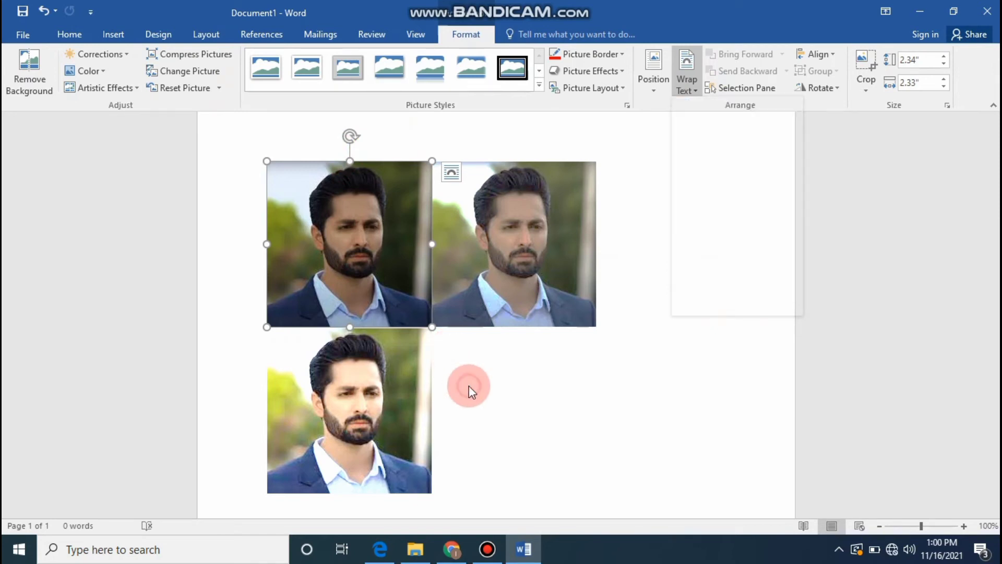
click(469, 385)
key(ctrl+z)
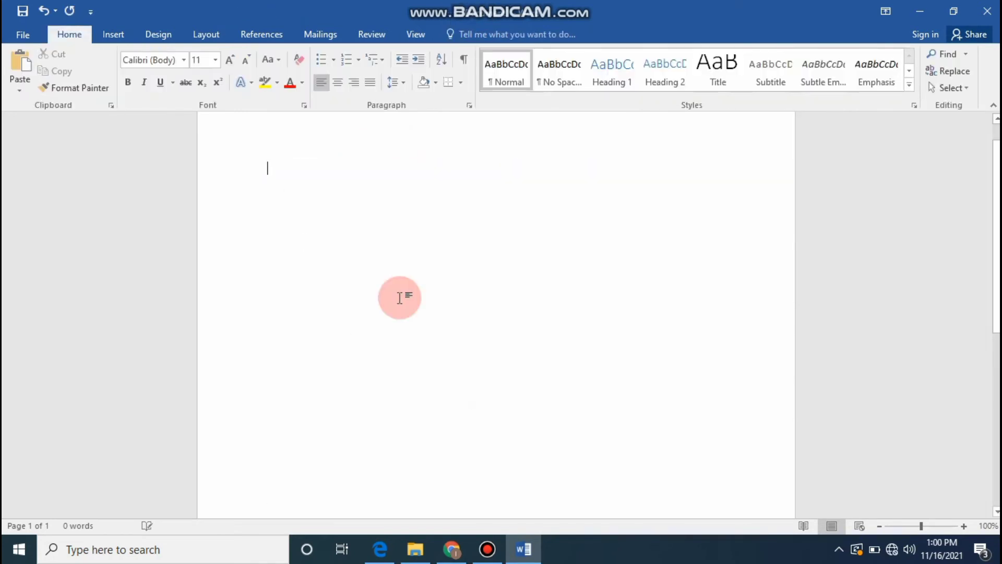
- Try to insert an online picture into the blank page
click(118, 33)
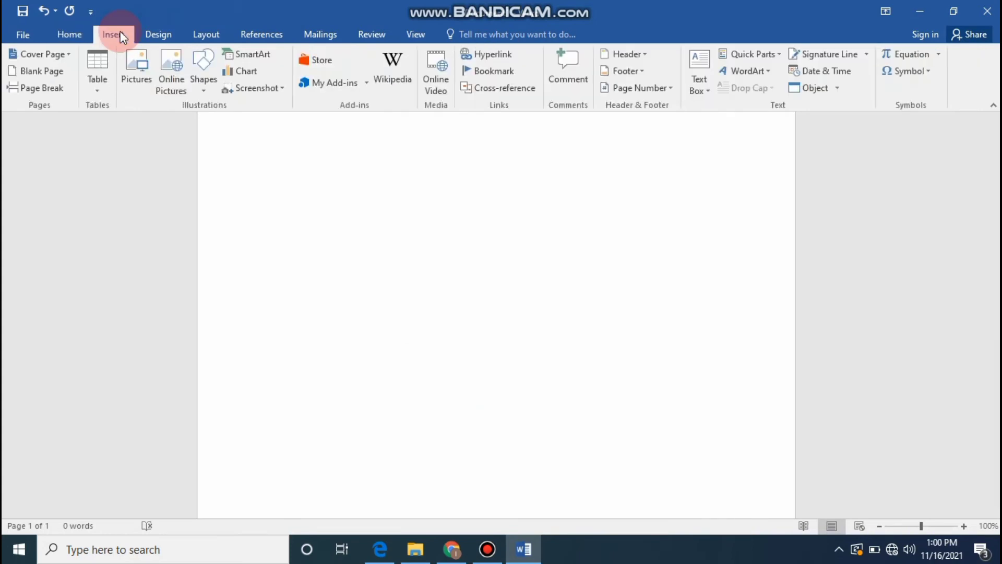
click(176, 70)
click(393, 175)
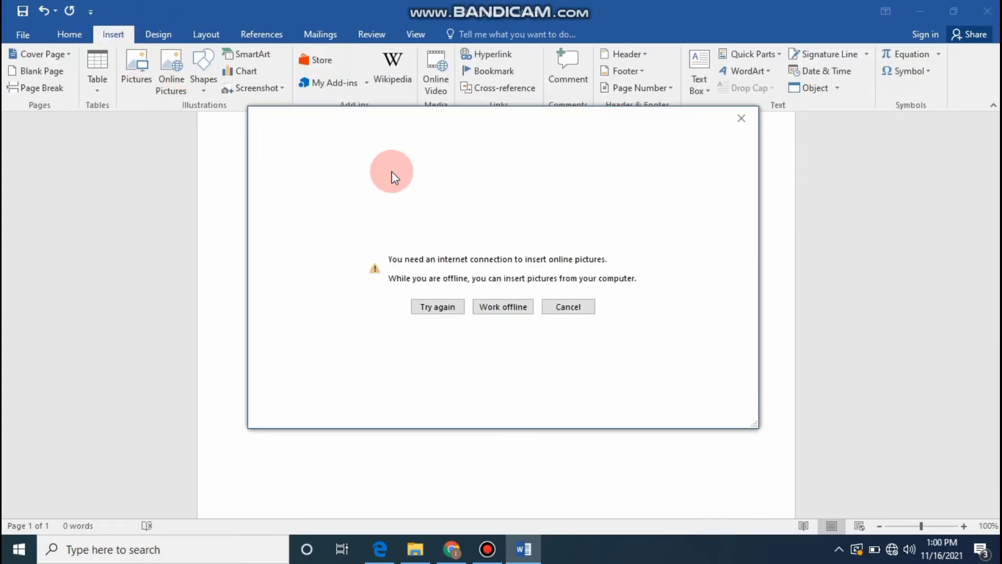
click(568, 306)
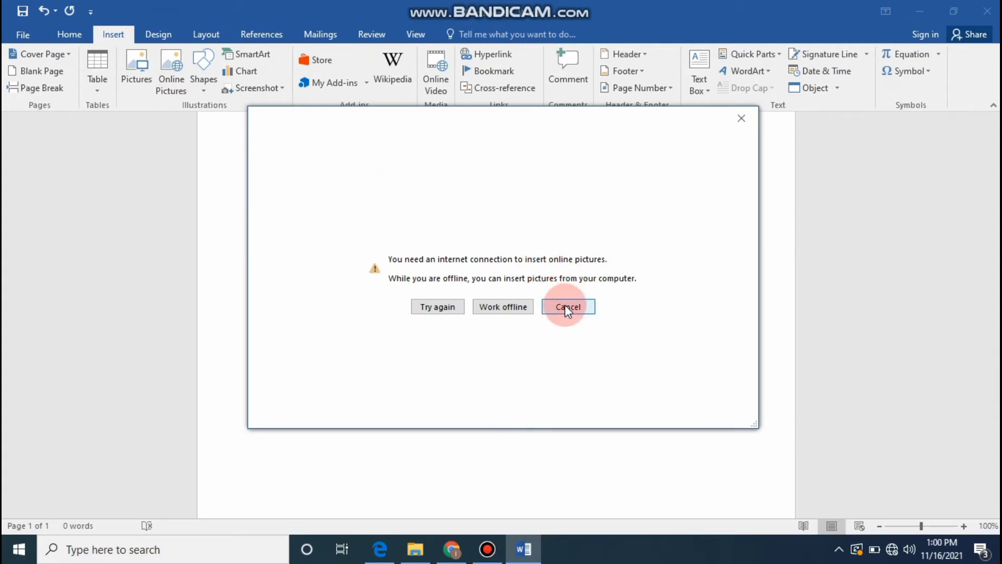
click(568, 306)
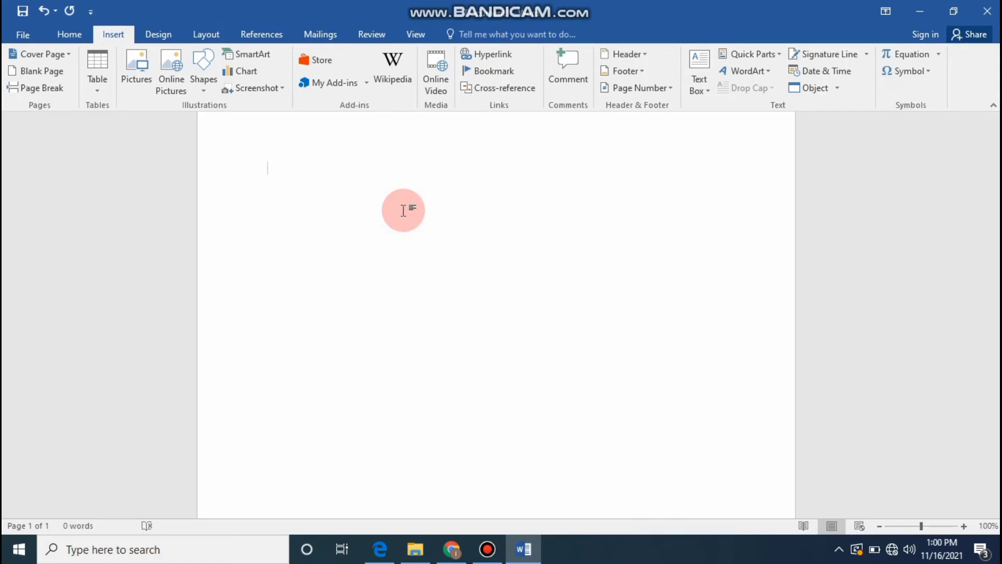
click(162, 73)
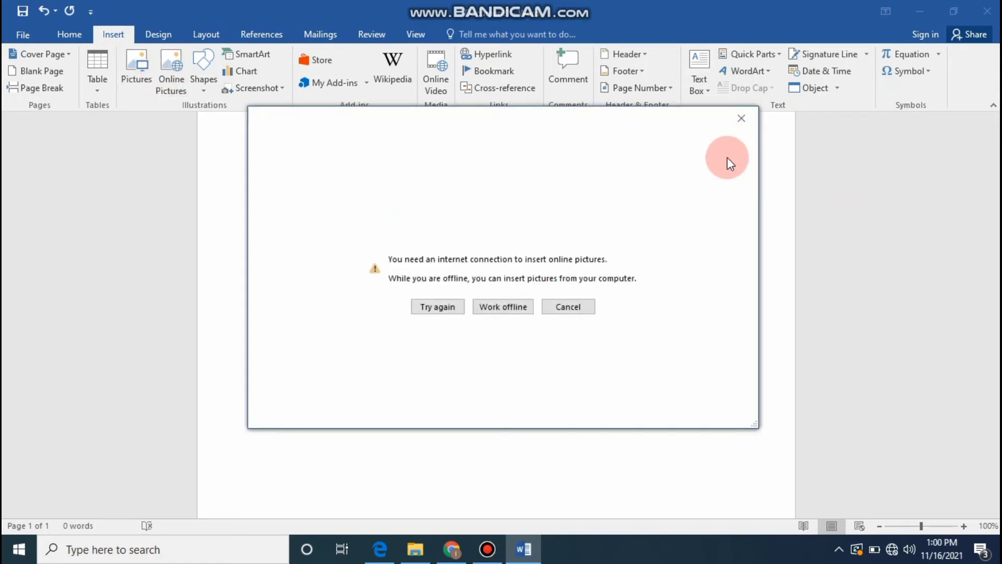
click(741, 119)
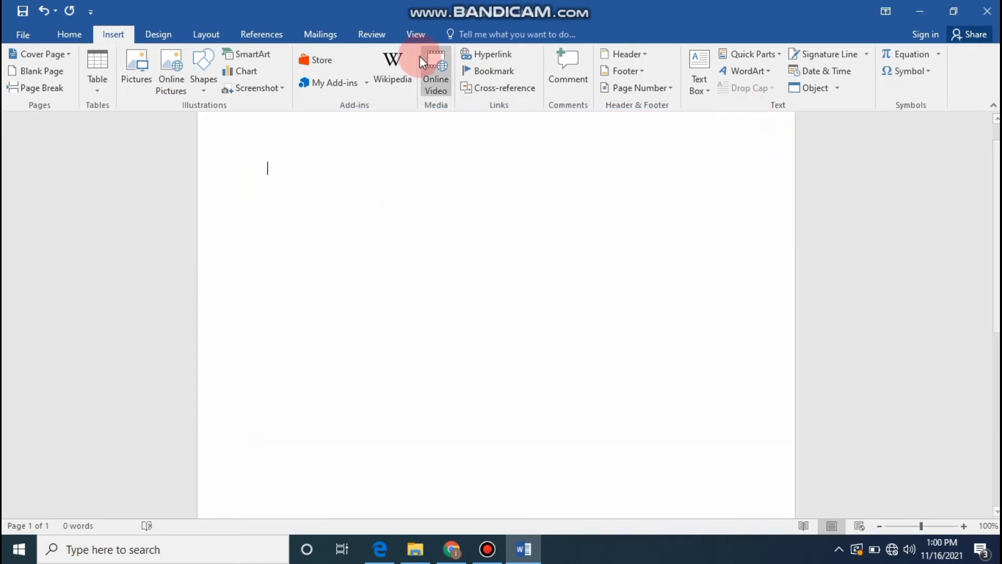
- Examine the shapes available for insertion, from lines and block arrows to the callouts
click(207, 93)
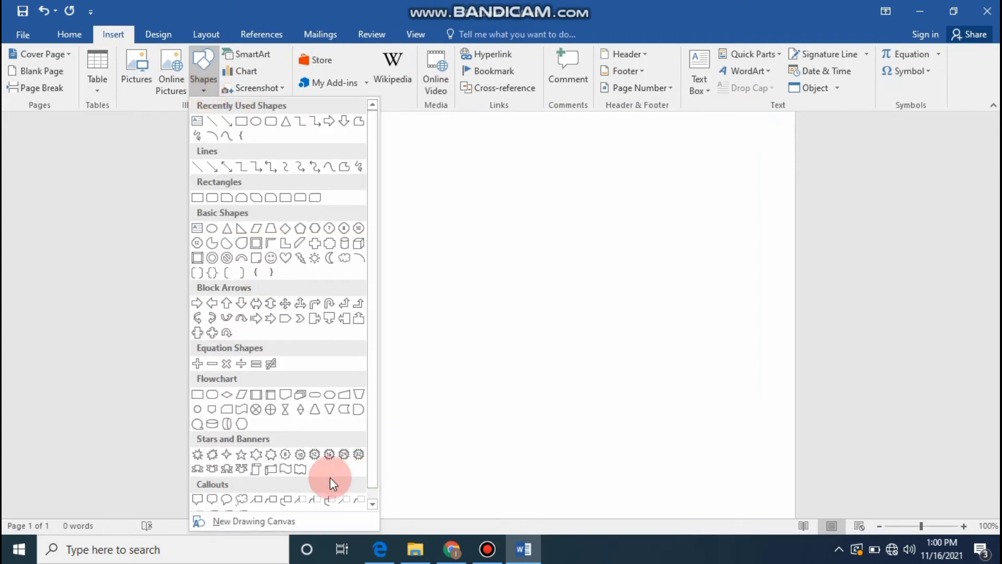
drag(377, 282, 379, 373)
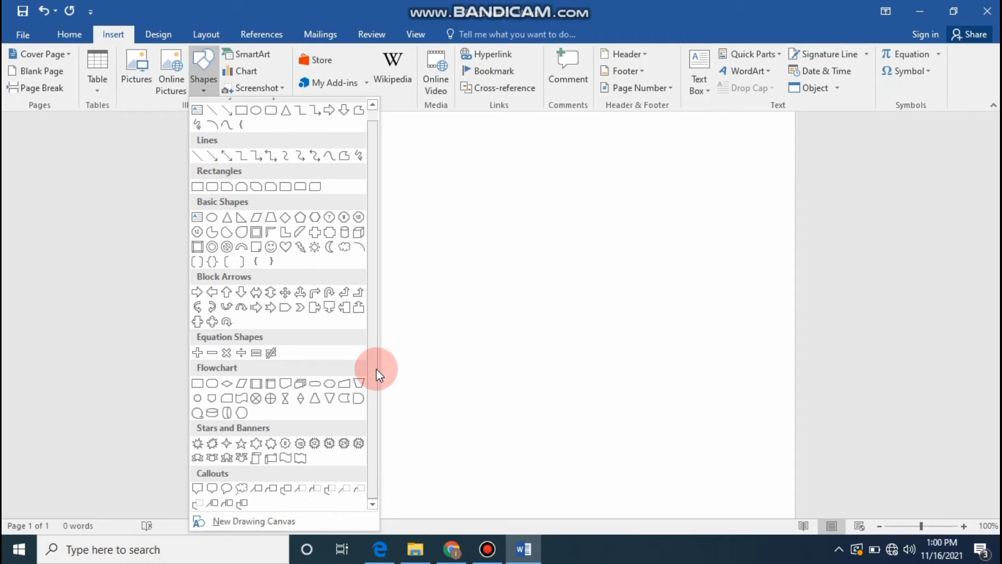
click(422, 324)
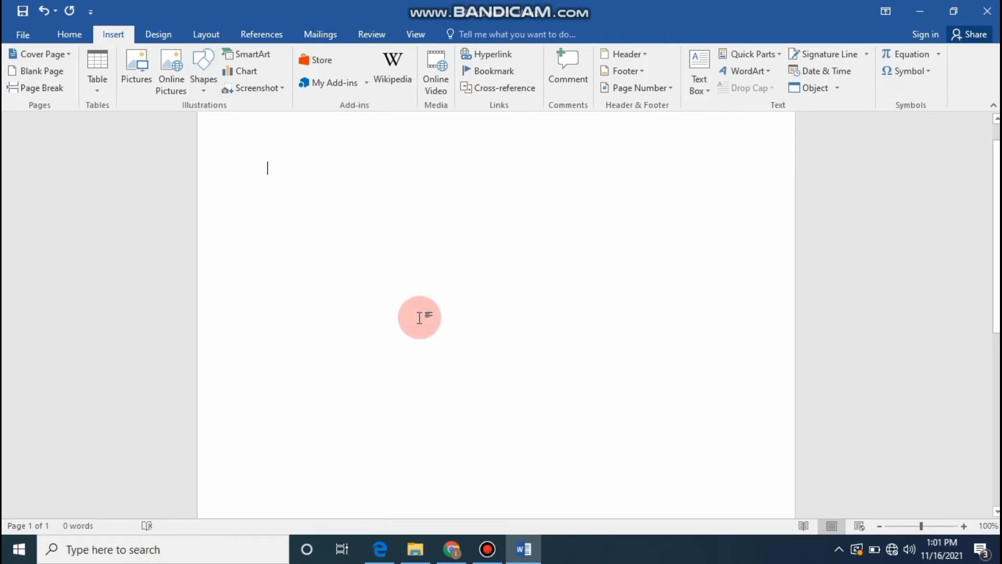
- Insert a Radial Cycle SmartArt graphic from the Cycle category and enlarge it slightly from its lower-right corner
click(265, 54)
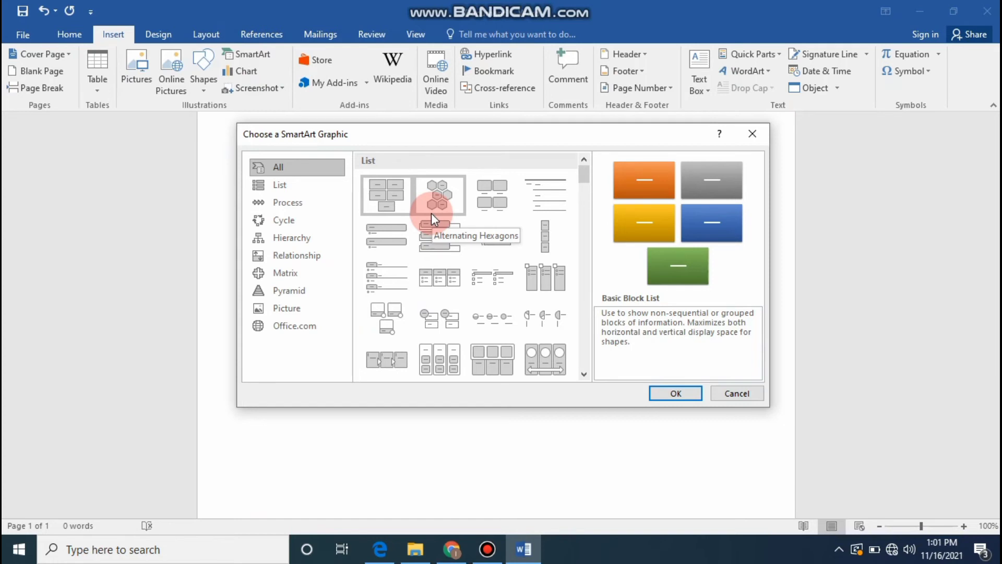
click(265, 220)
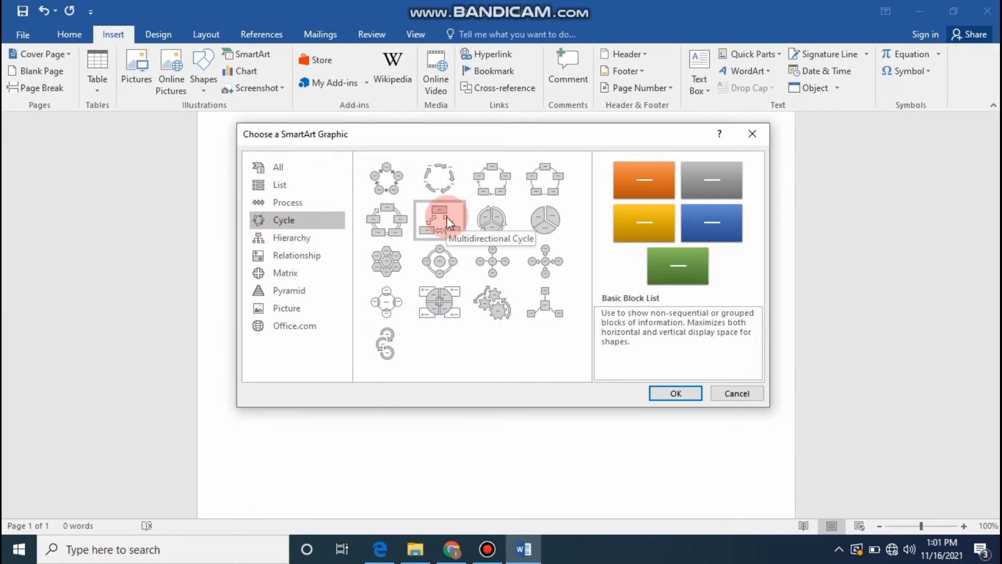
click(443, 266)
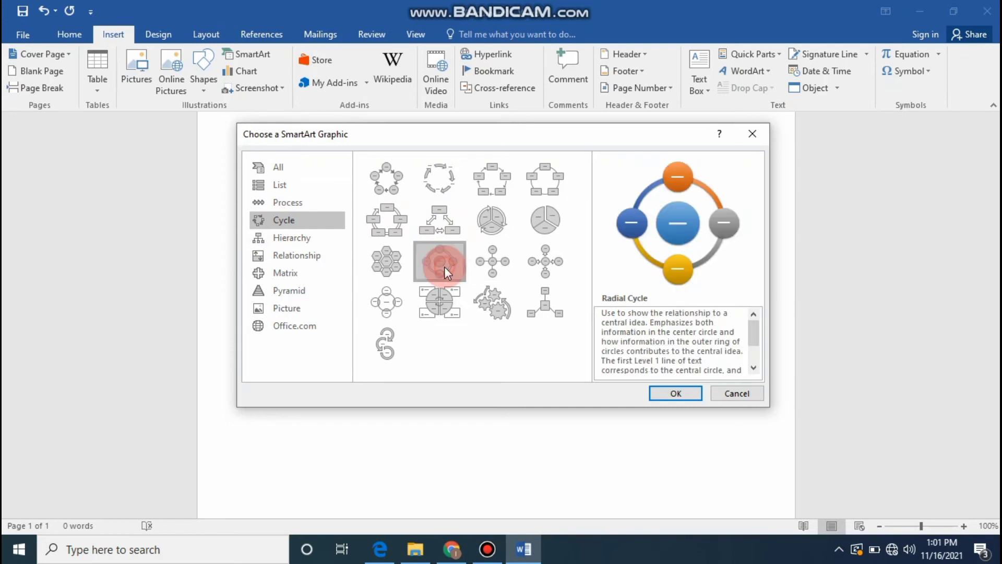
click(673, 393)
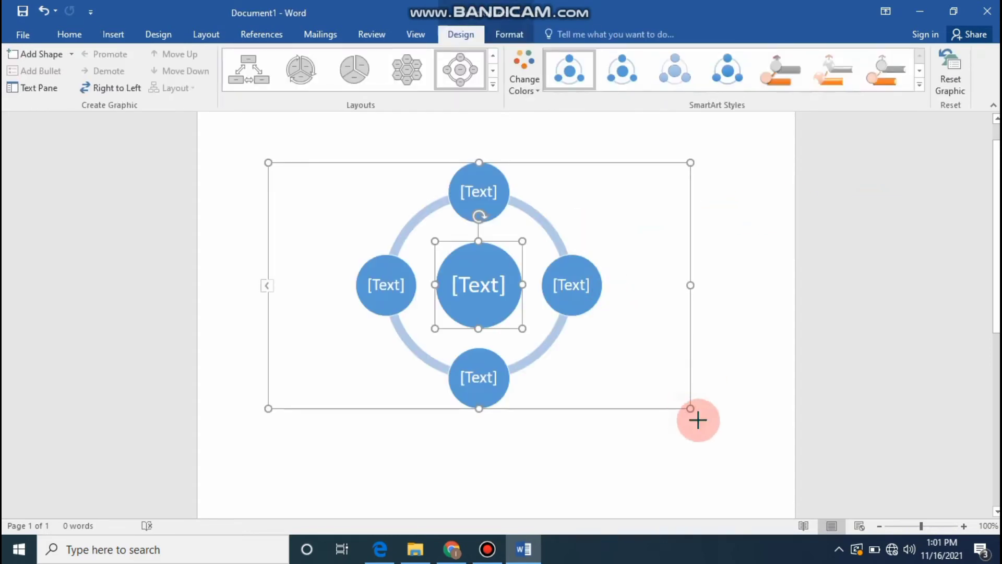
drag(698, 420, 698, 420)
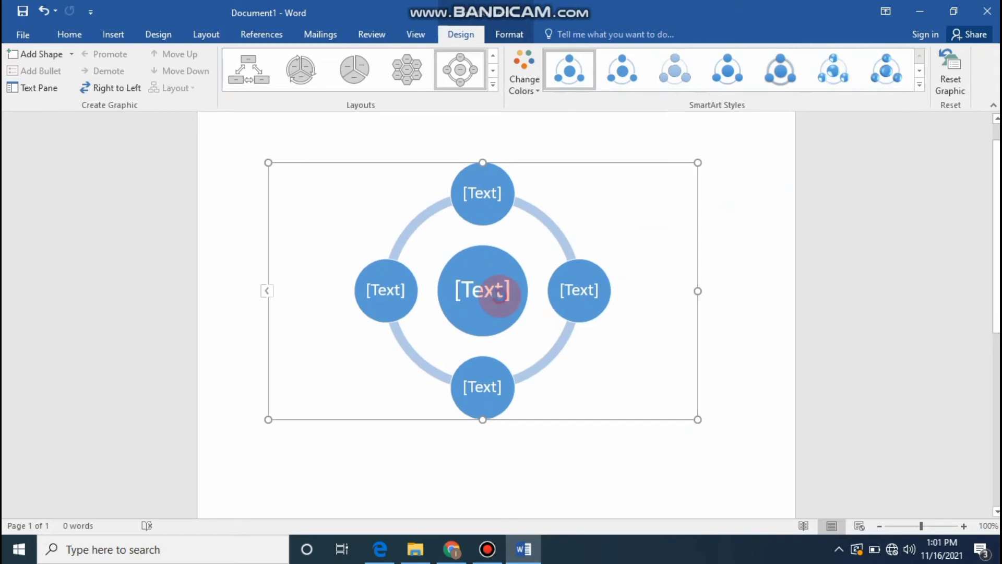
- Label the left outer circle of the radial cycle "emryo" and the bottom circle "zugote"
click(480, 257)
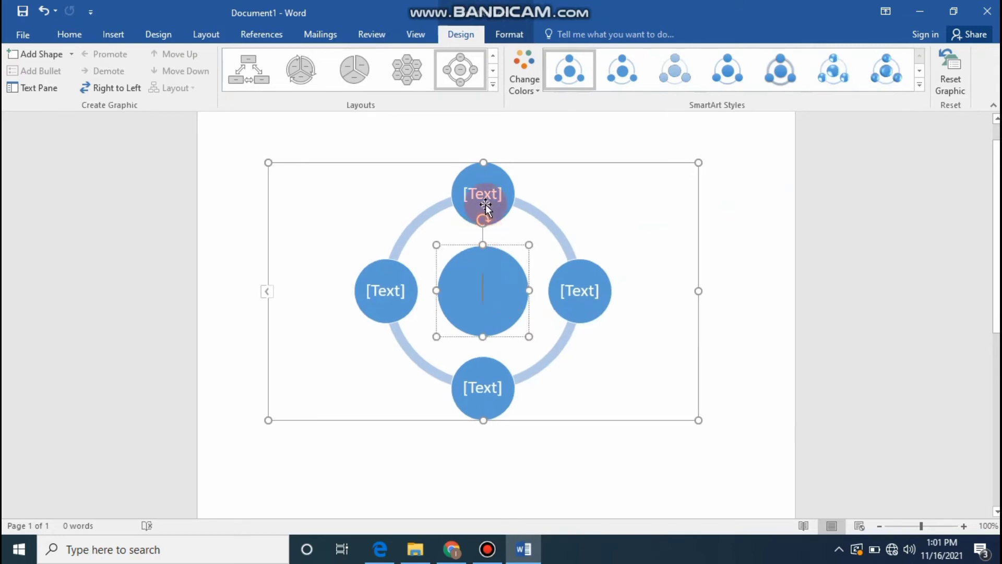
click(387, 290)
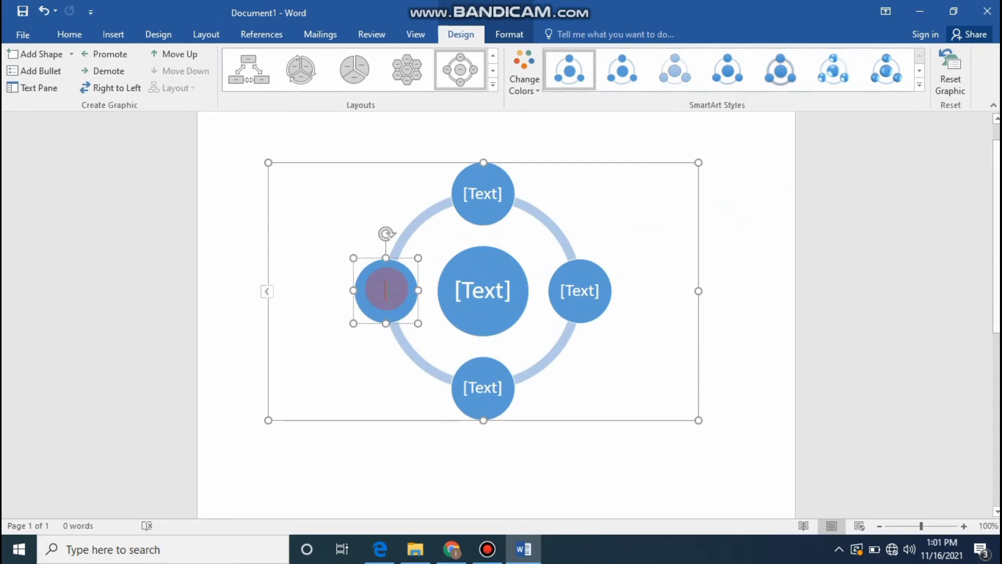
text(mryo)
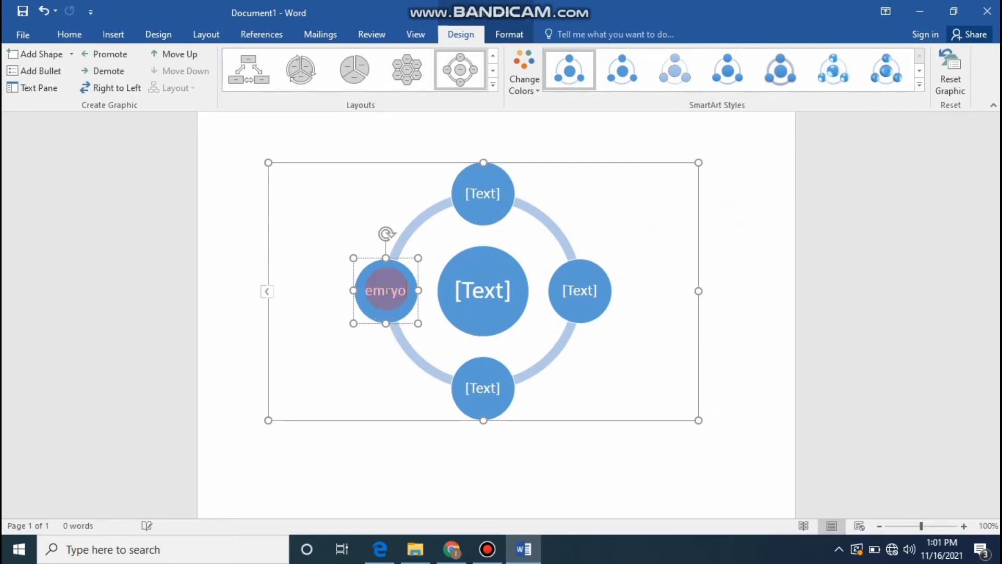
click(479, 387)
text(zugote)
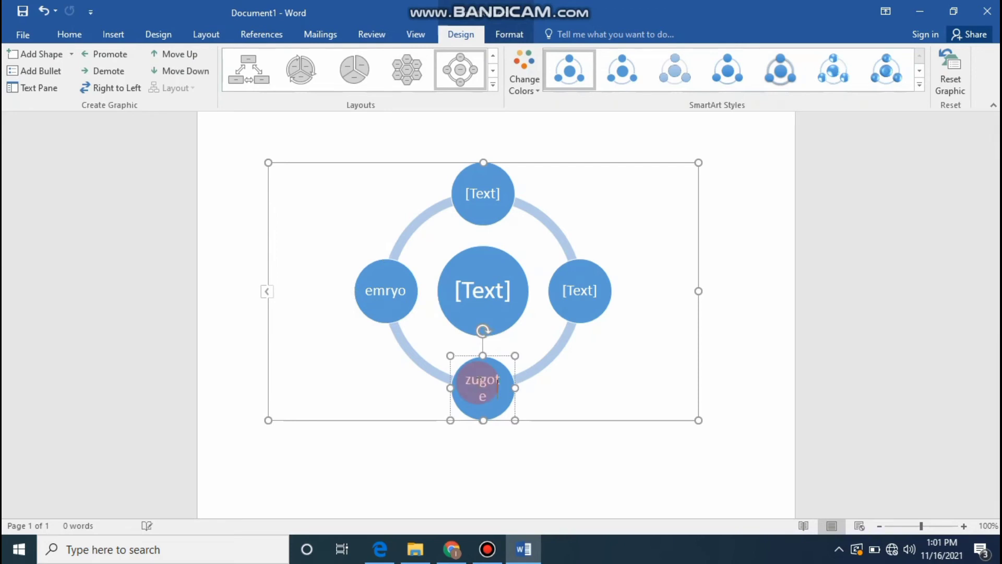